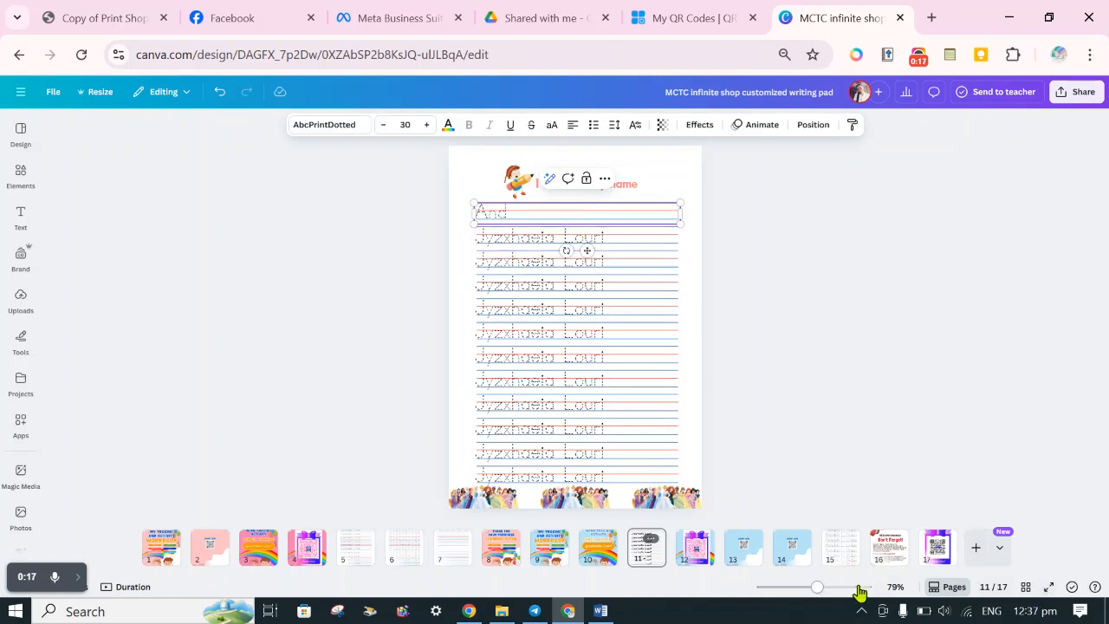
Replace the text in the first tracing line of the "I can trace my name" page with the child's full name.
left_click_drag(825, 592, 840, 592)
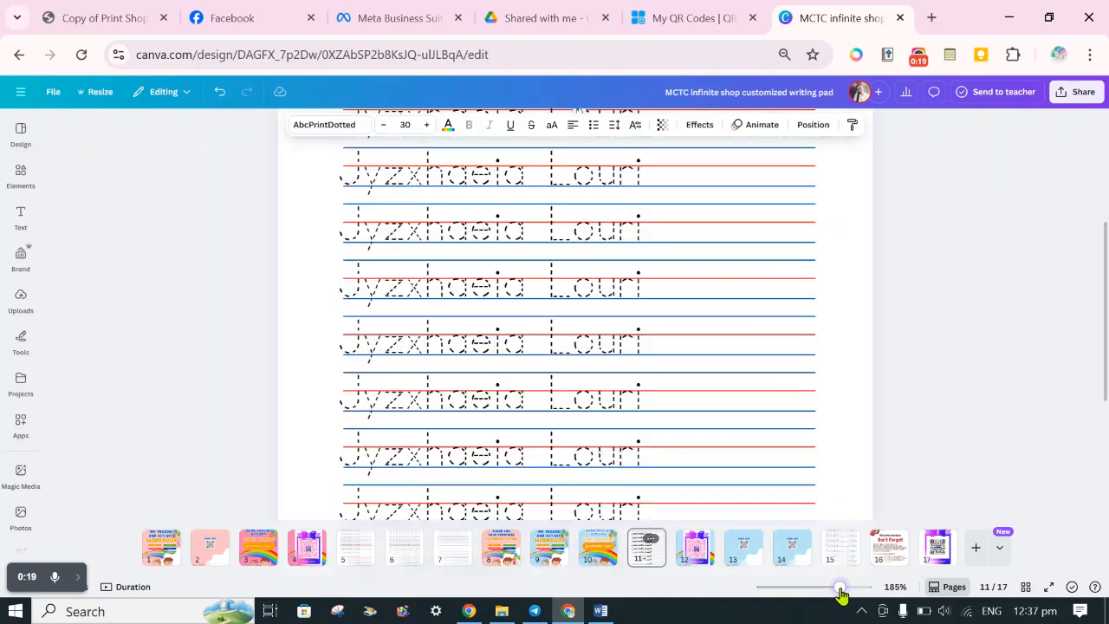
scroll(944, 291, "up", 3)
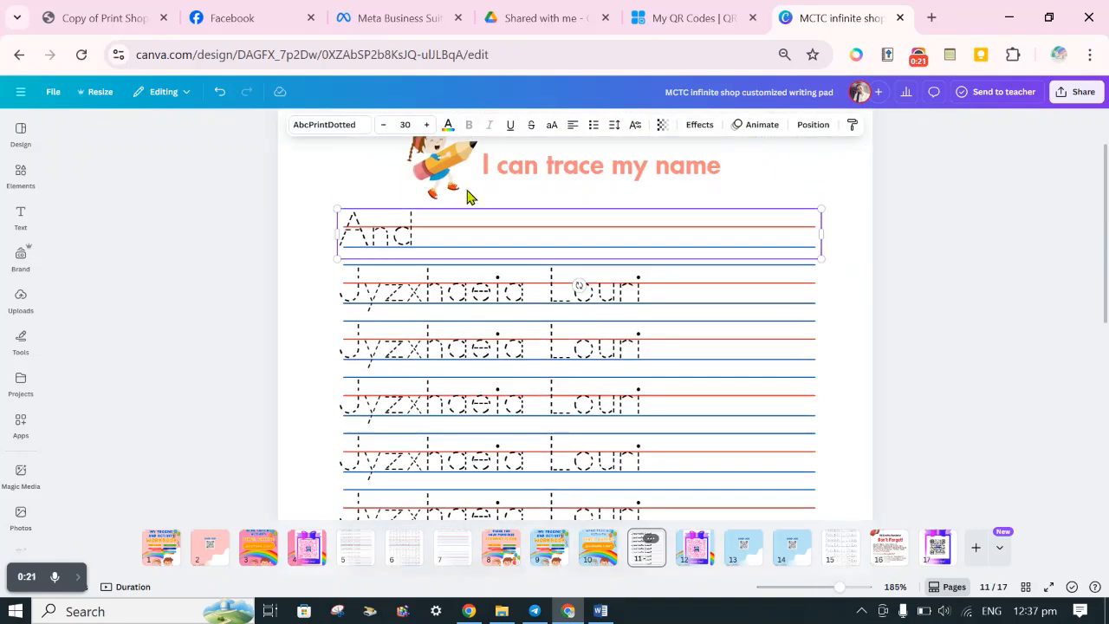
double_click(436, 227)
left_click(436, 227)
double_click(384, 235)
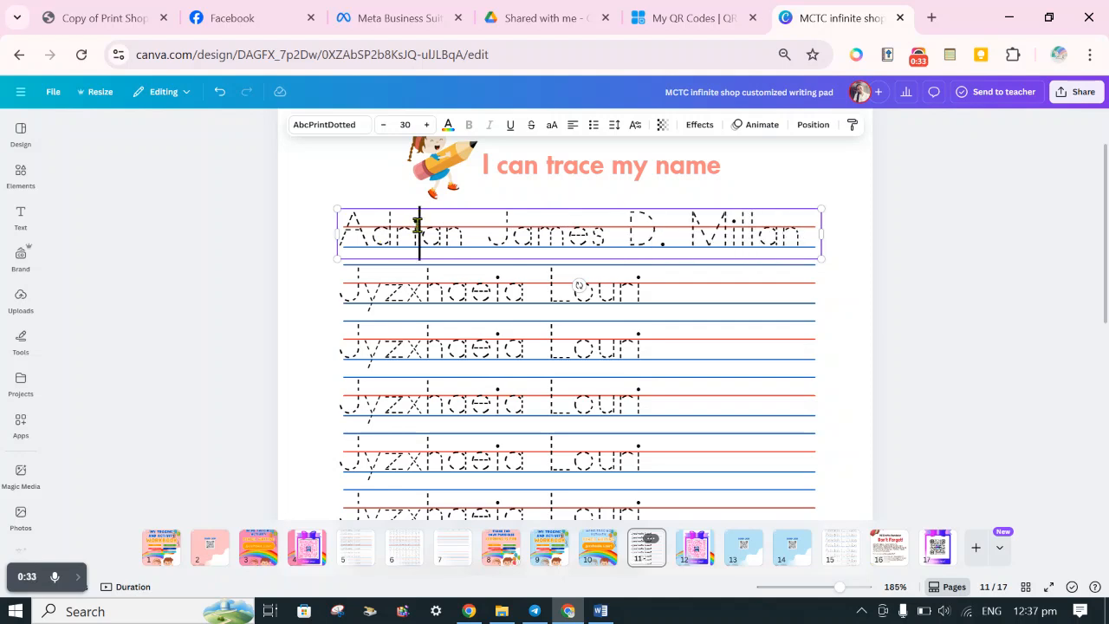
Copy the full name from the first tracing line and paste it over the second, third and fourth lines.
triple_click(416, 223)
key("ctrl+c")
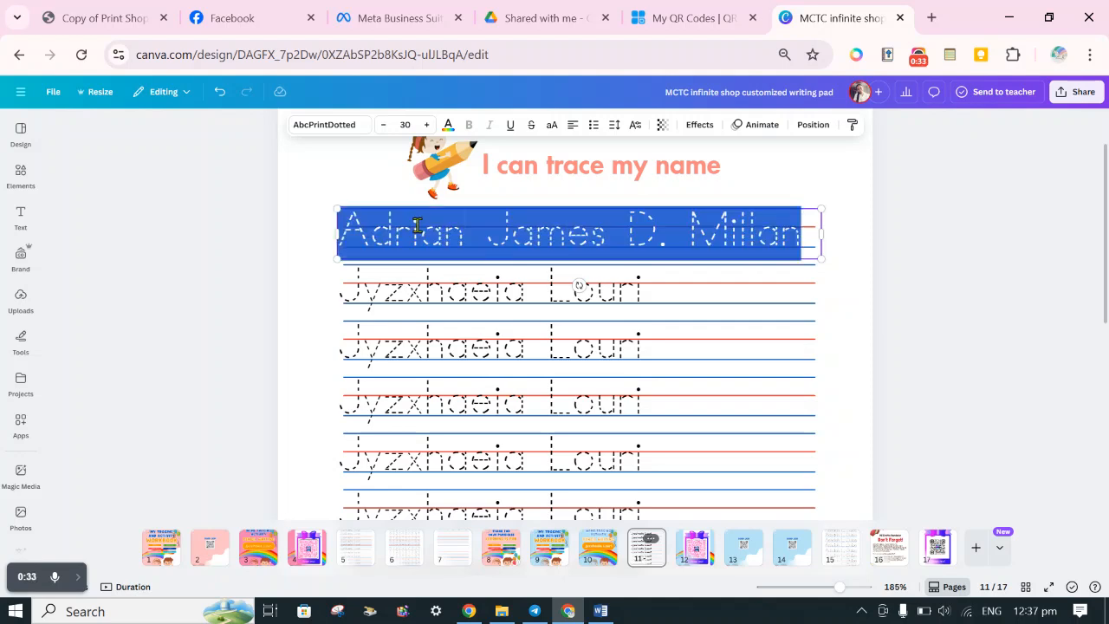
left_click(408, 292)
triple_click(404, 292)
key("ctrl+v")
left_click(400, 349)
triple_click(400, 349)
key("ctrl+v")
scroll(505, 286, "down", 2)
left_click(439, 229)
triple_click(434, 228)
key("ctrl+v")
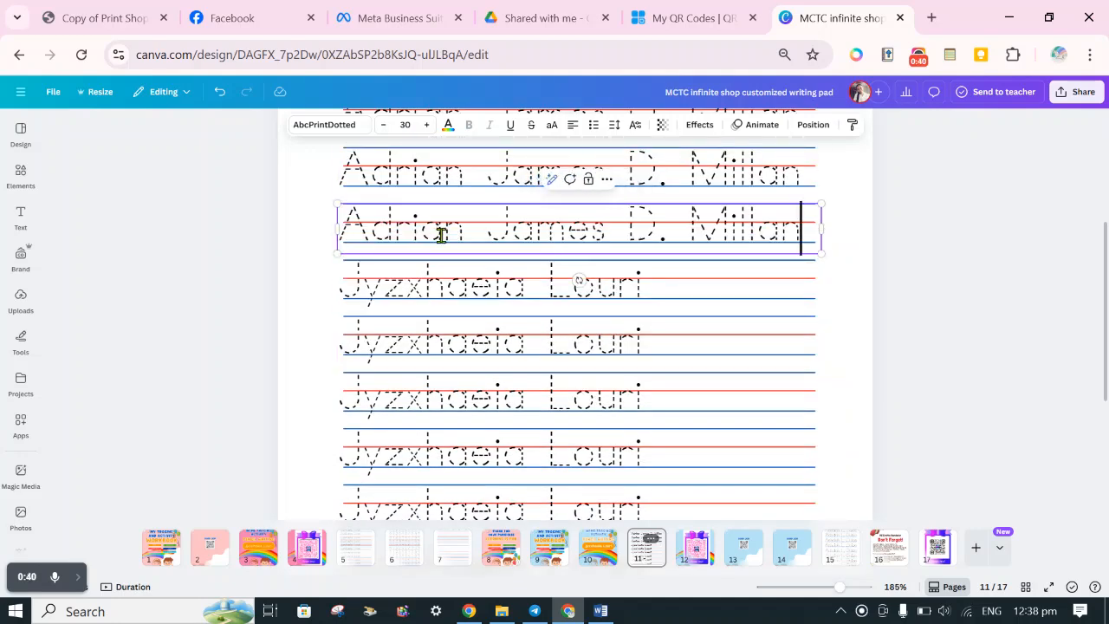
Paste the copied full name over the fifth through eighth tracing lines.
left_click(410, 291)
triple_click(408, 285)
key("ctrl+v")
left_click(404, 338)
triple_click(404, 338)
key("ctrl+v")
left_click(404, 397)
triple_click(404, 397)
key("ctrl+v")
left_click(394, 455)
triple_click(394, 455)
key("ctrl+v")
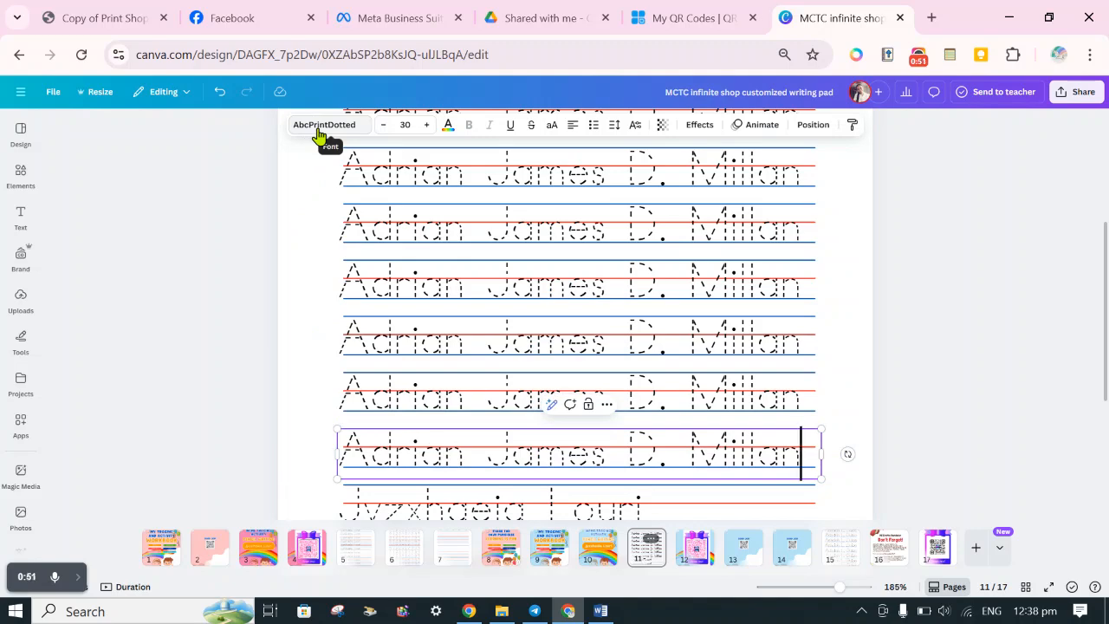
Replace the old name in the last four tracing lines with the copied full name.
left_click(265, 254)
scroll(364, 364, "down", 3)
left_click(427, 345)
triple_click(428, 345)
key("ctrl+v")
left_click(416, 394)
triple_click(415, 390)
key("ctrl+v")
left_click(409, 452)
triple_click(409, 452)
key("ctrl+v")
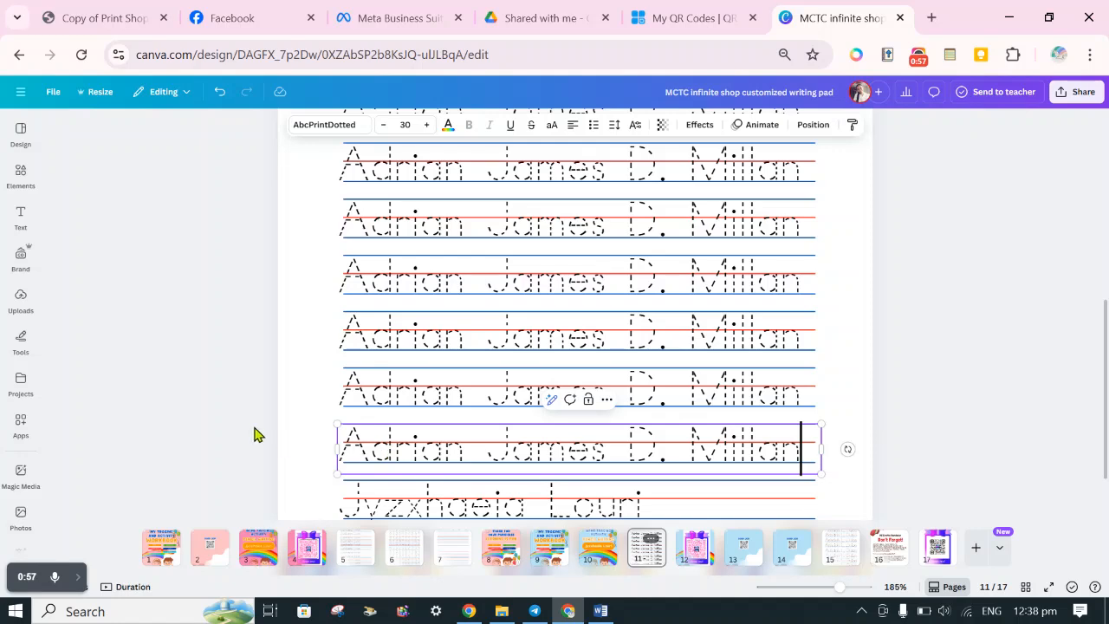
scroll(303, 429, "down", 1)
left_click(394, 429)
triple_click(395, 429)
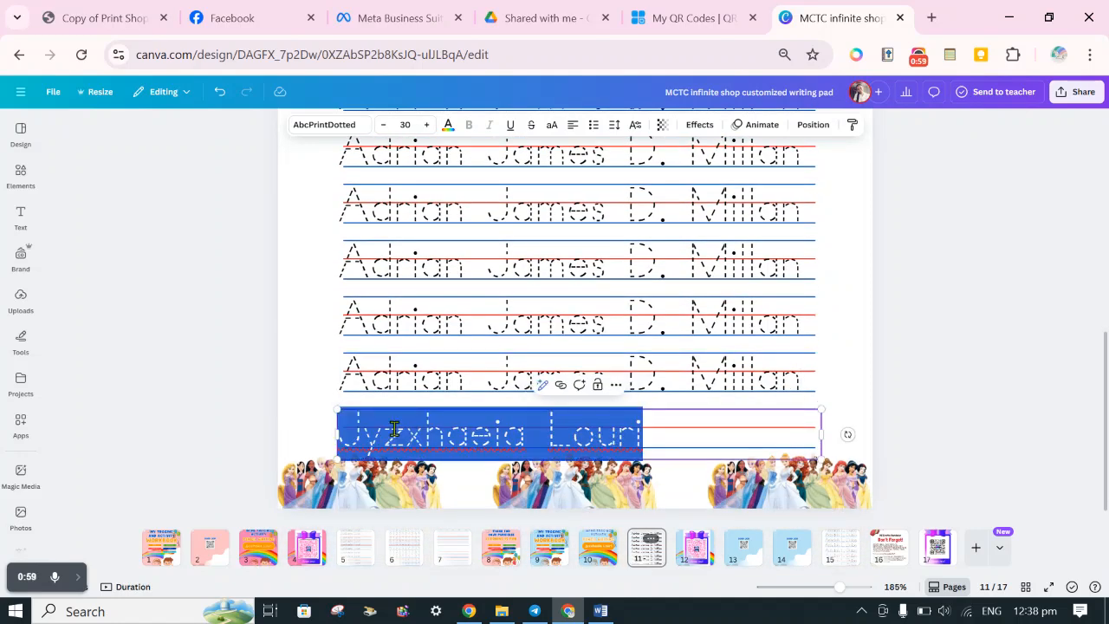
key("ctrl+v")
left_click(233, 405)
Delete the three princess group images along the page's lower edge.
left_click(774, 489)
key("Delete")
left_click(581, 479)
key("Delete")
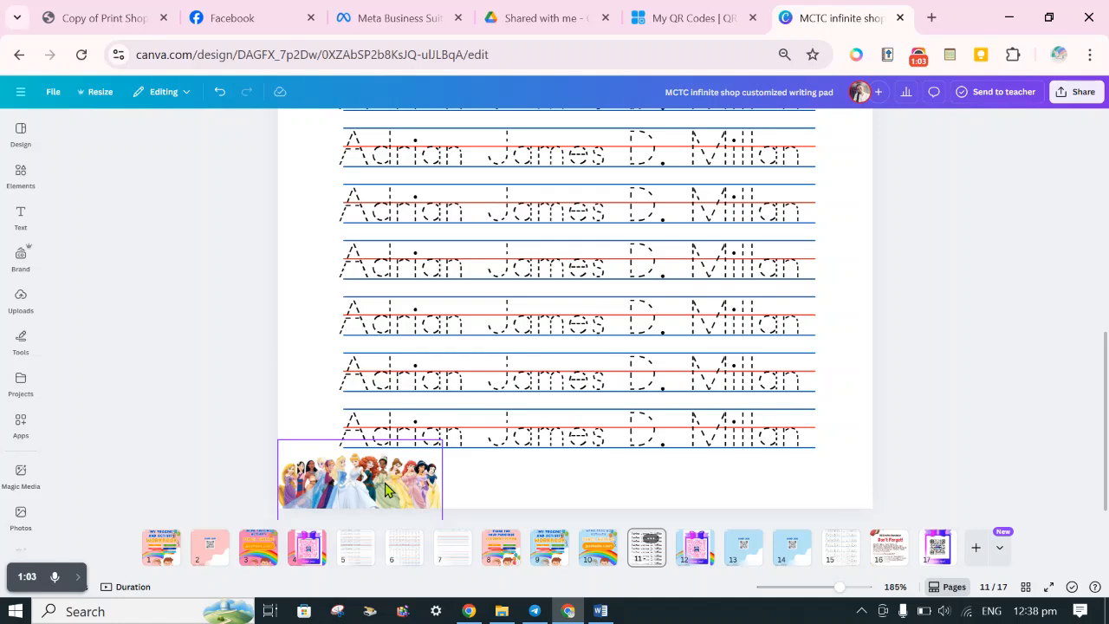
left_click(386, 489)
key("Delete")
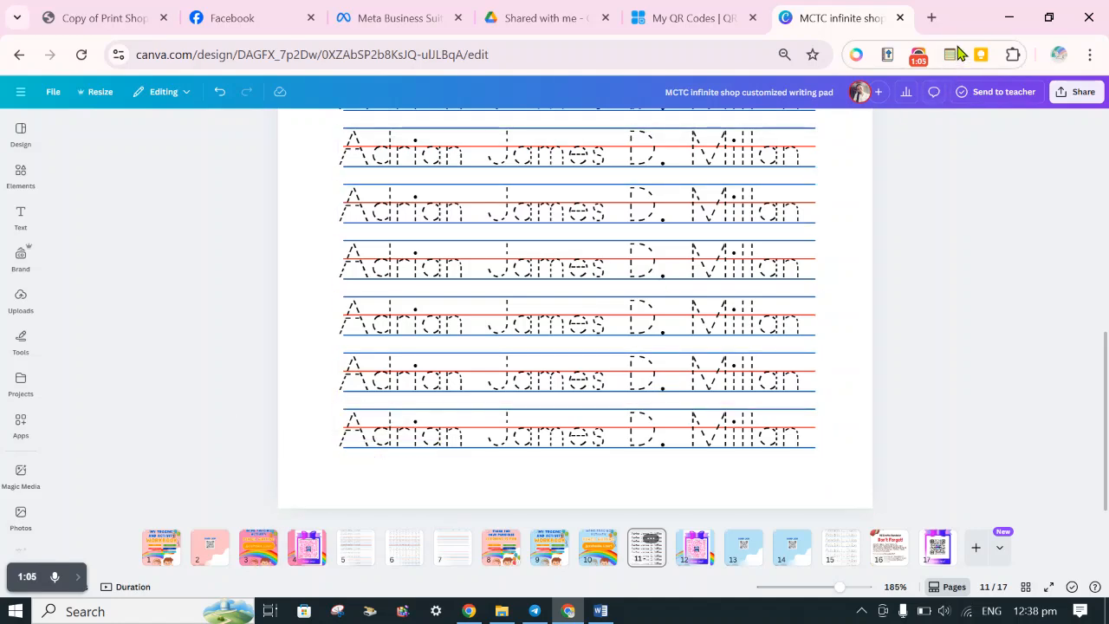
Open Pinterest in a new browser tab.
left_click(932, 19)
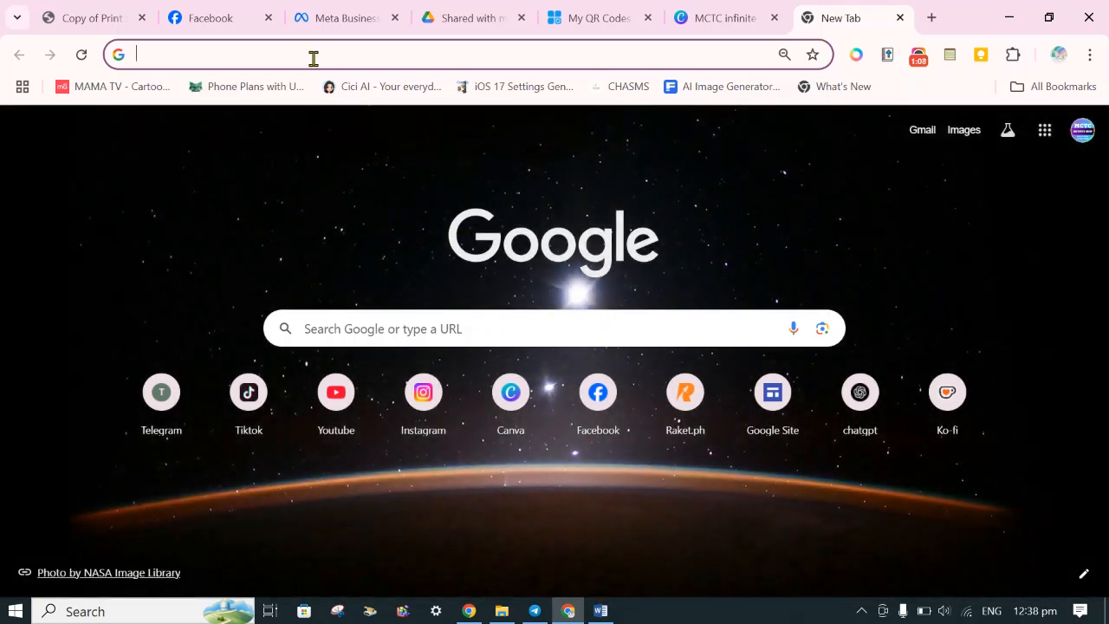
left_click(305, 49)
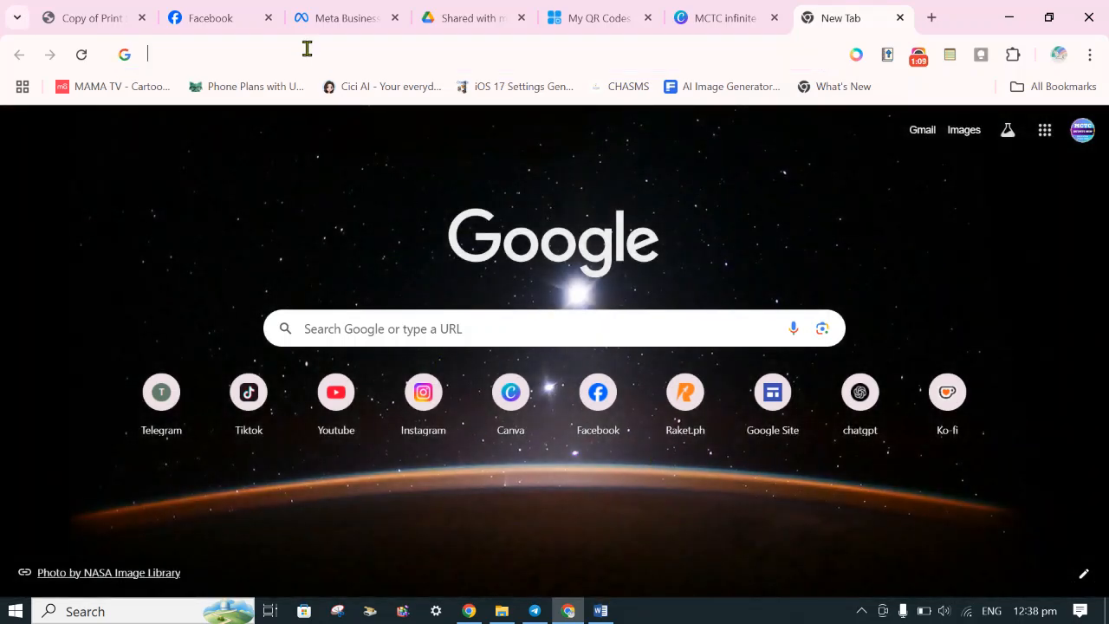
type("pin")
key("Return")
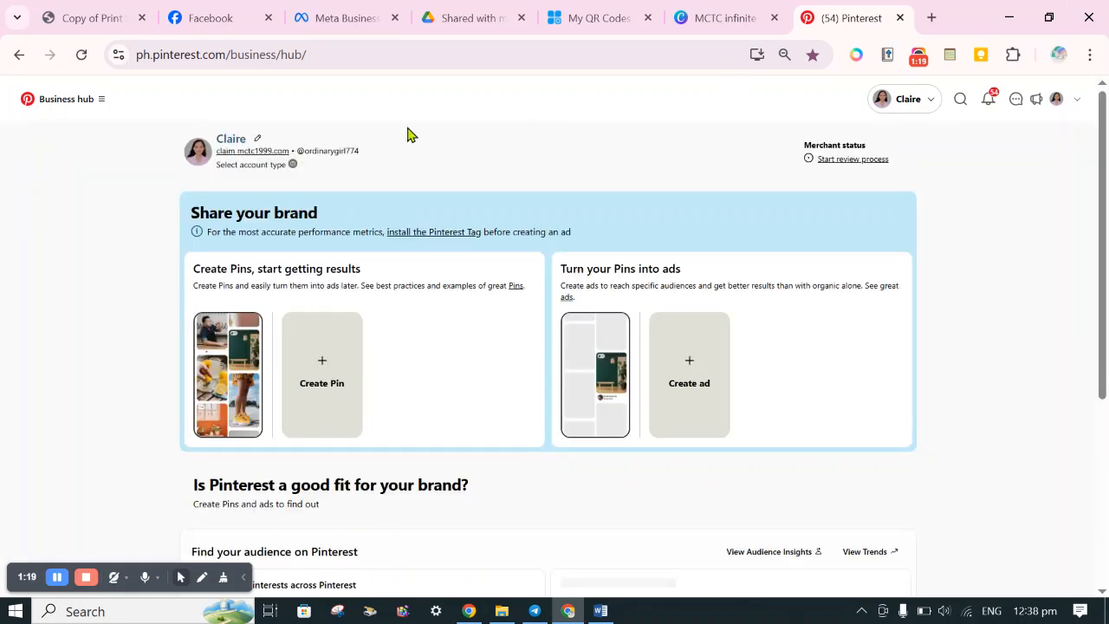
Search Pinterest for "justice league" and browse the image results.
left_click(960, 99)
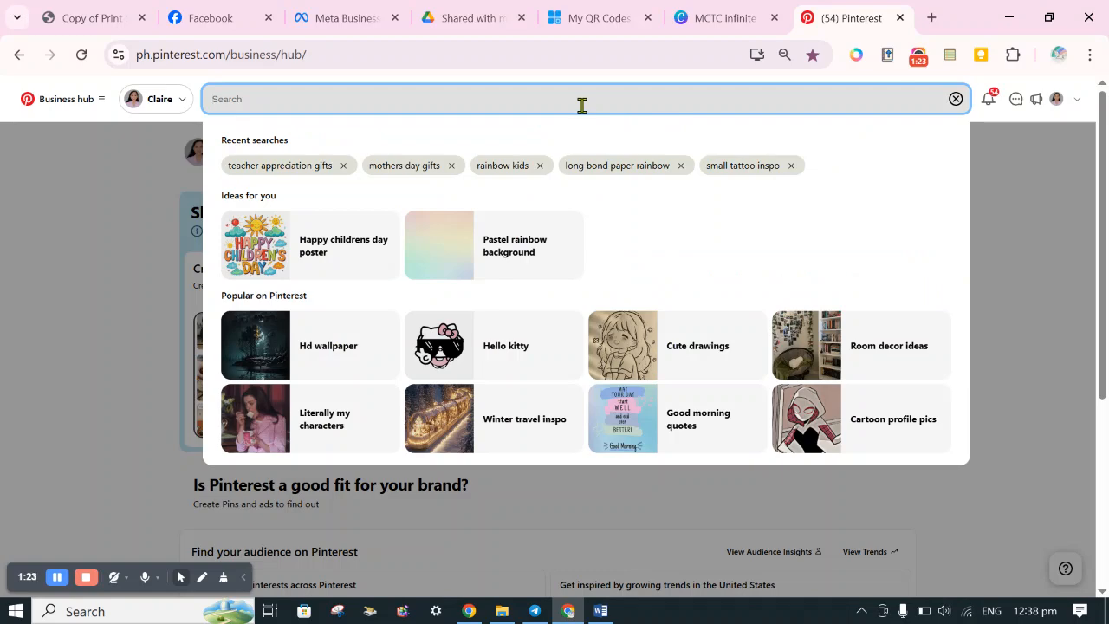
type("s")
key("BackSpace")
type("justice lea")
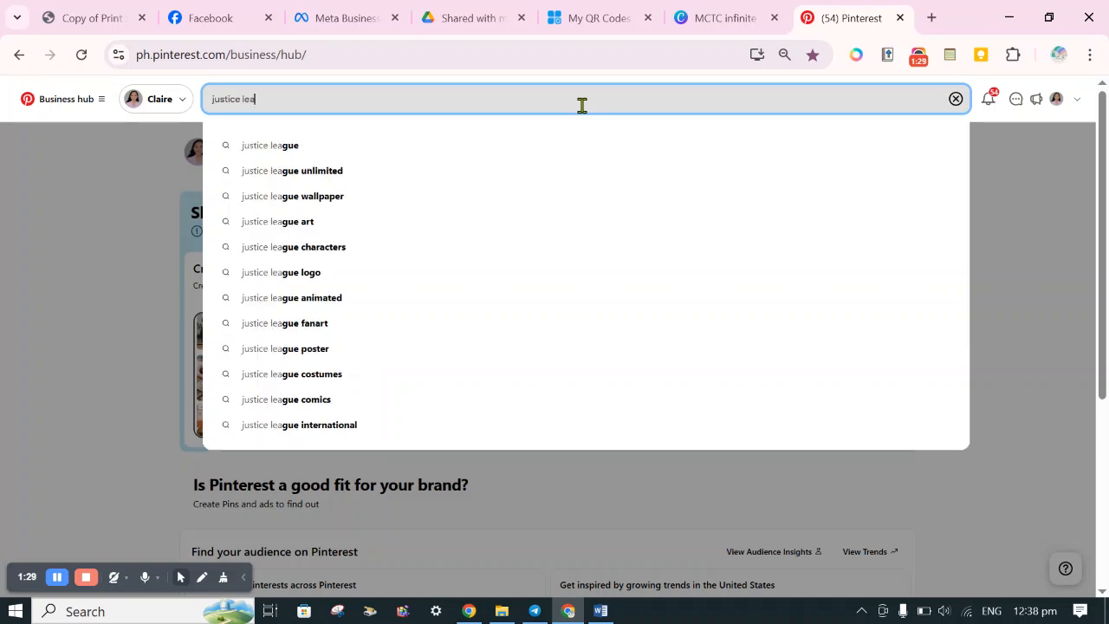
left_click(466, 152)
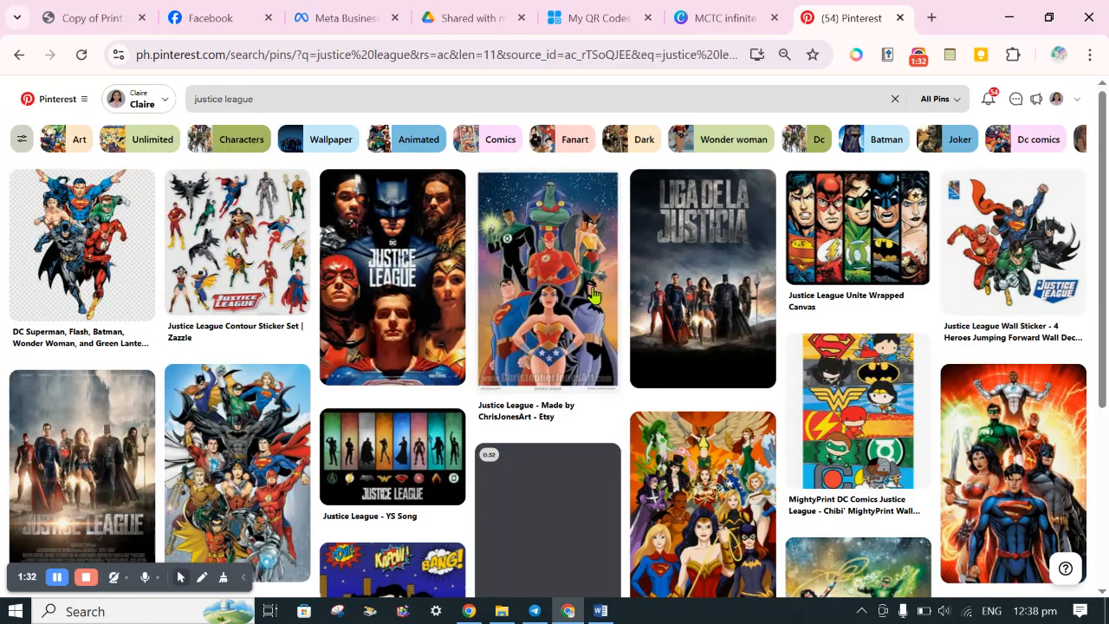
scroll(595, 295, "down", 5)
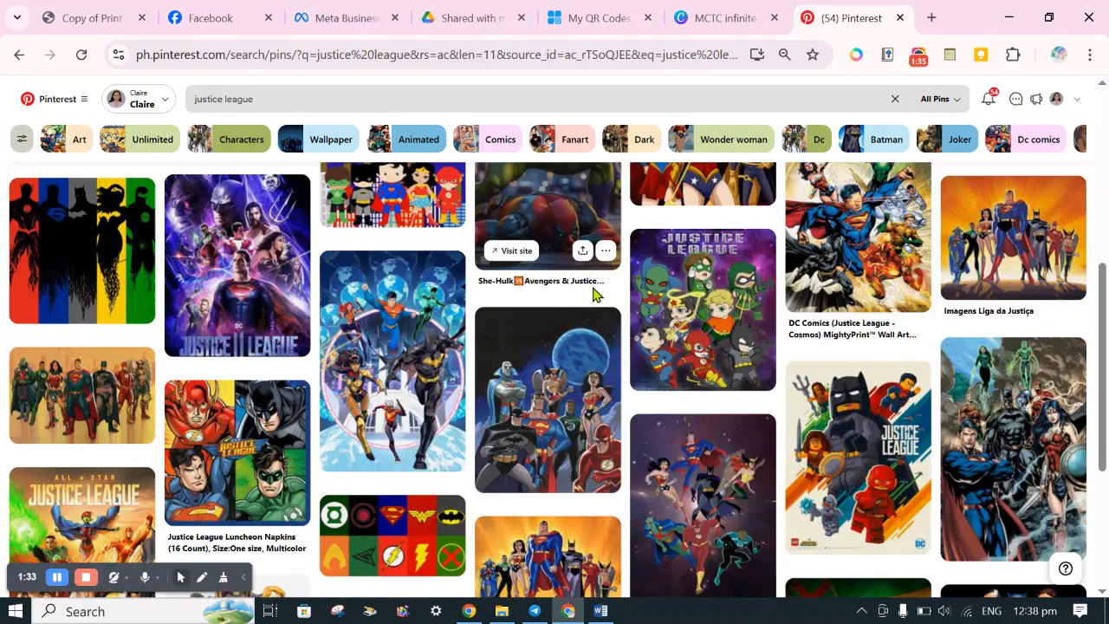
scroll(594, 294, "down", 3)
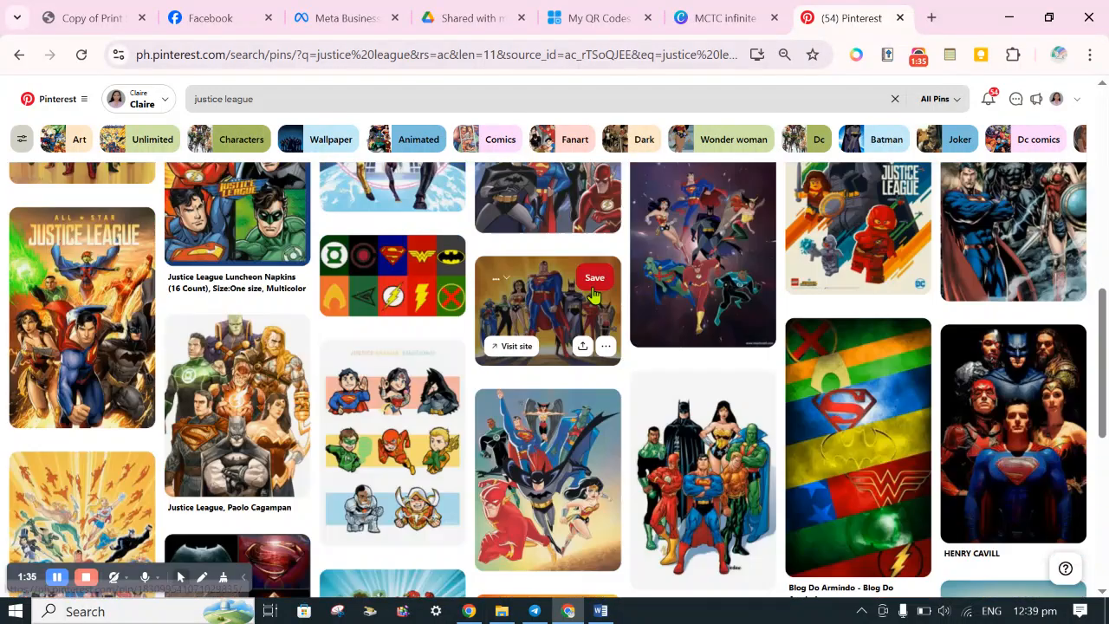
scroll(595, 295, "down", 5)
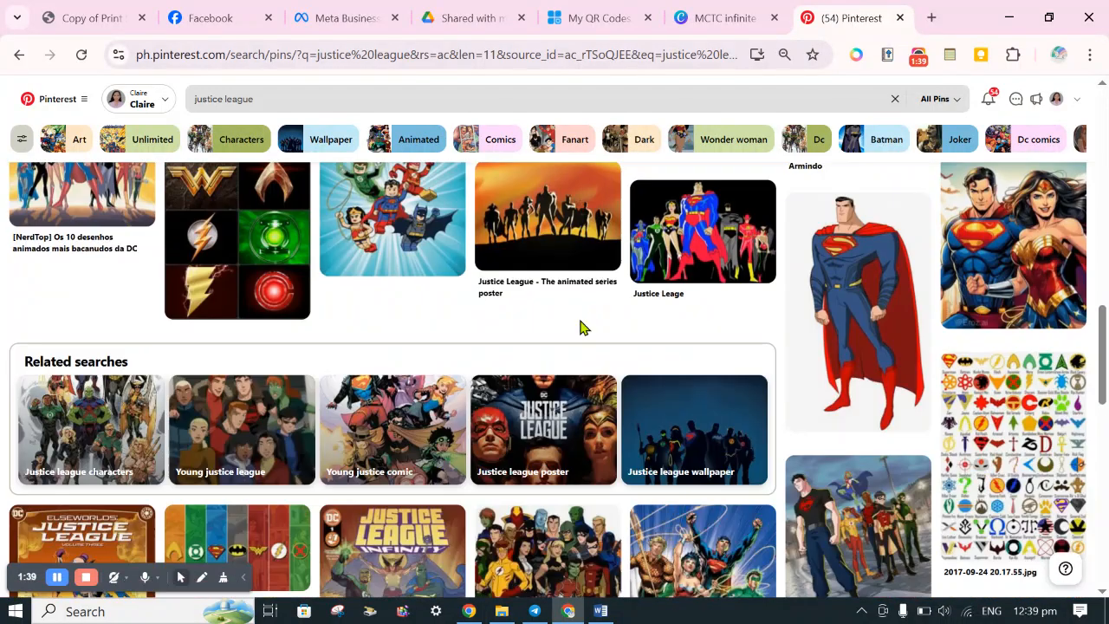
scroll(580, 327, "up", 6)
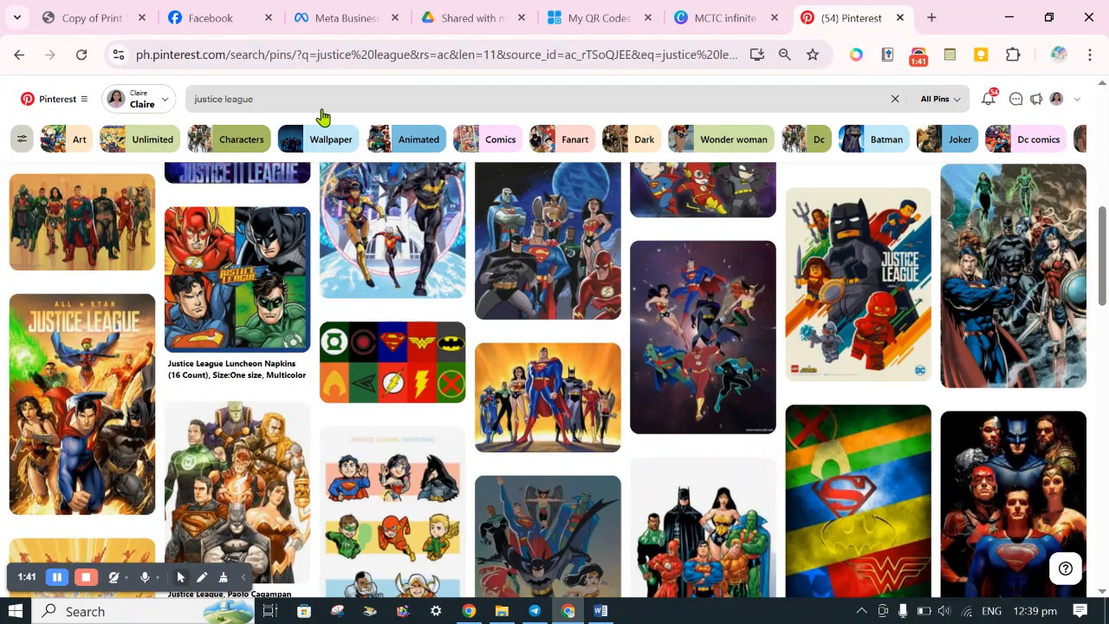
Refine the image search to "justice league animated landscape".
left_click(327, 101)
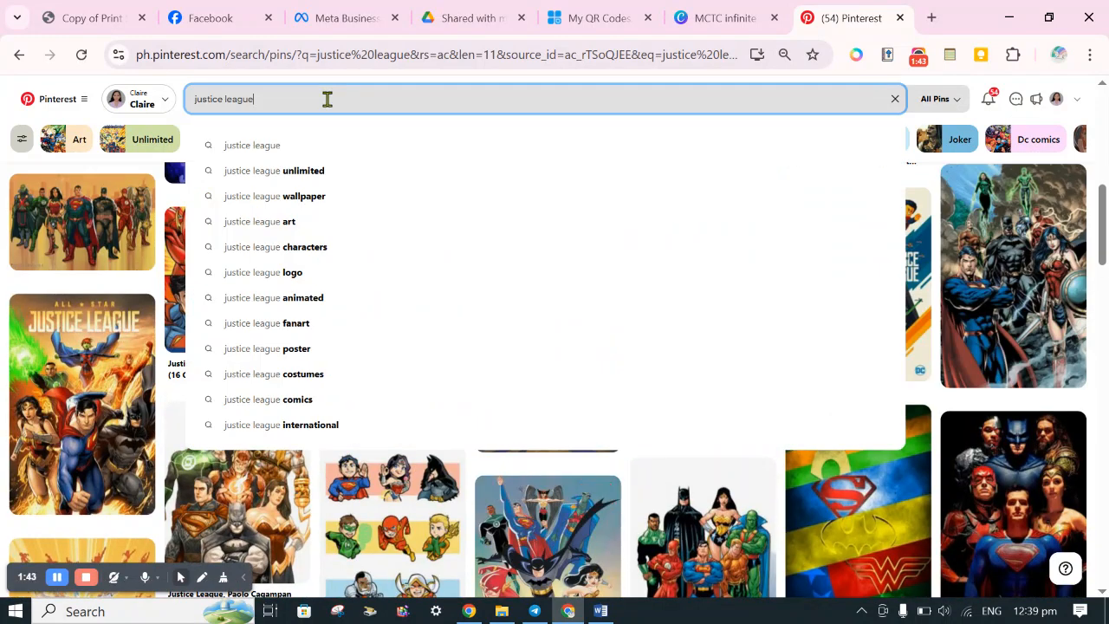
type("animated")
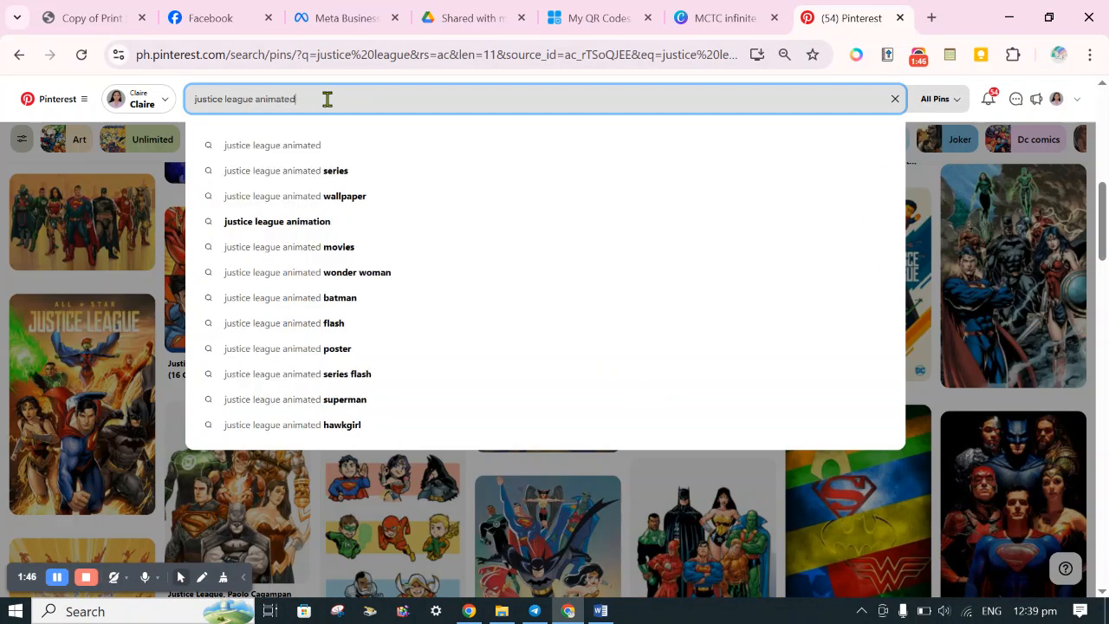
type(" land")
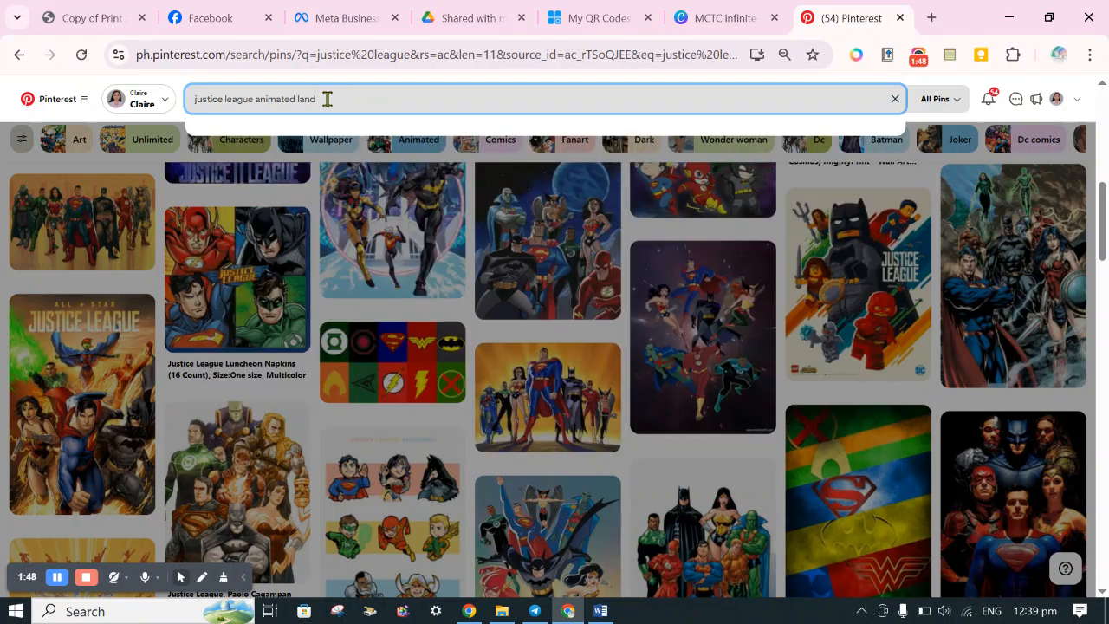
type("scape")
key("Return")
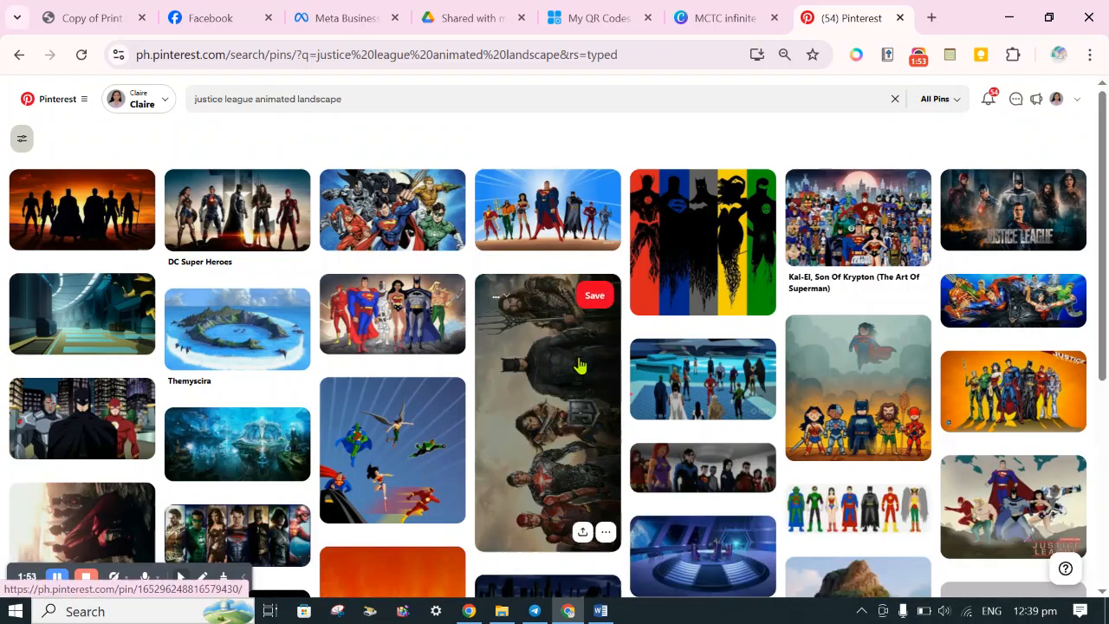
Look through the "justice league animated landscape" results for an image suited to the page's footer.
scroll(579, 364, "down", 4)
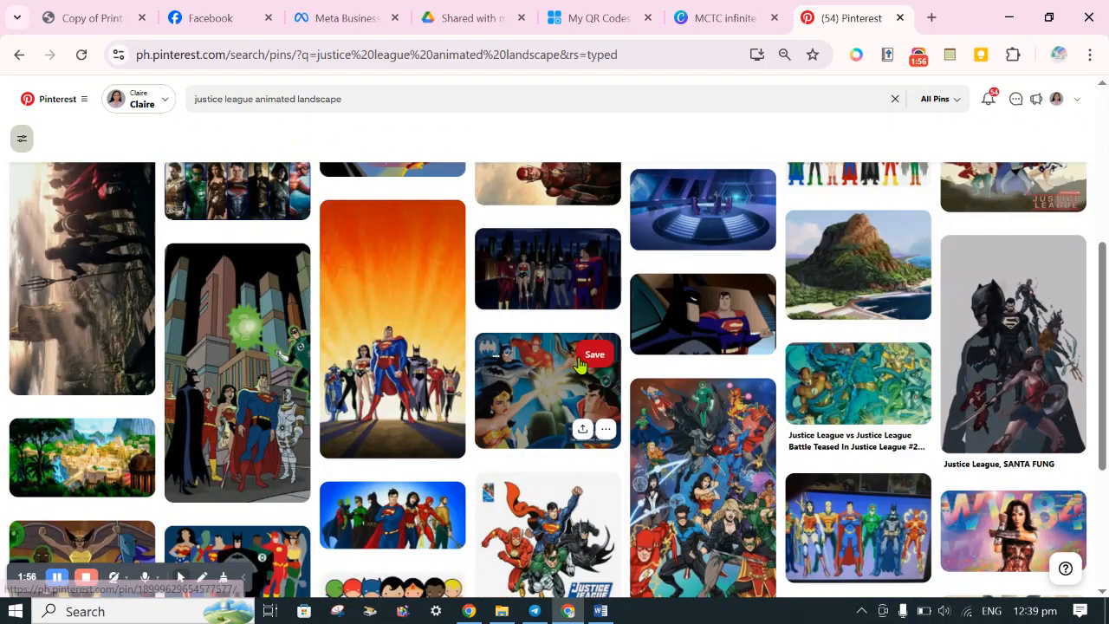
scroll(580, 365, "down", 3)
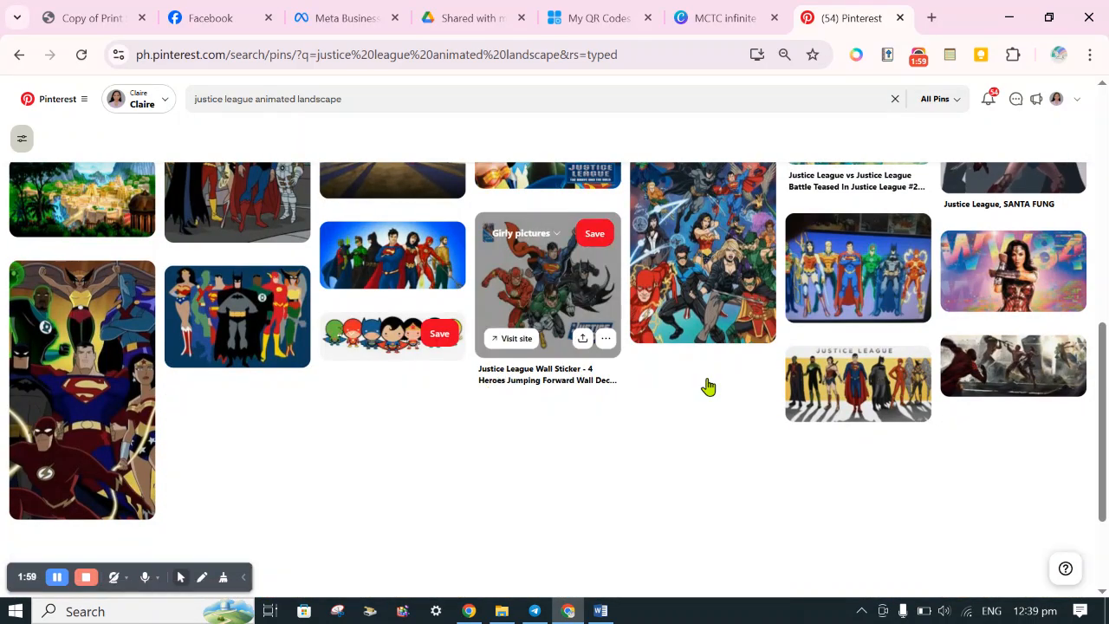
scroll(707, 386, "down", 2)
scroll(708, 386, "down", 4)
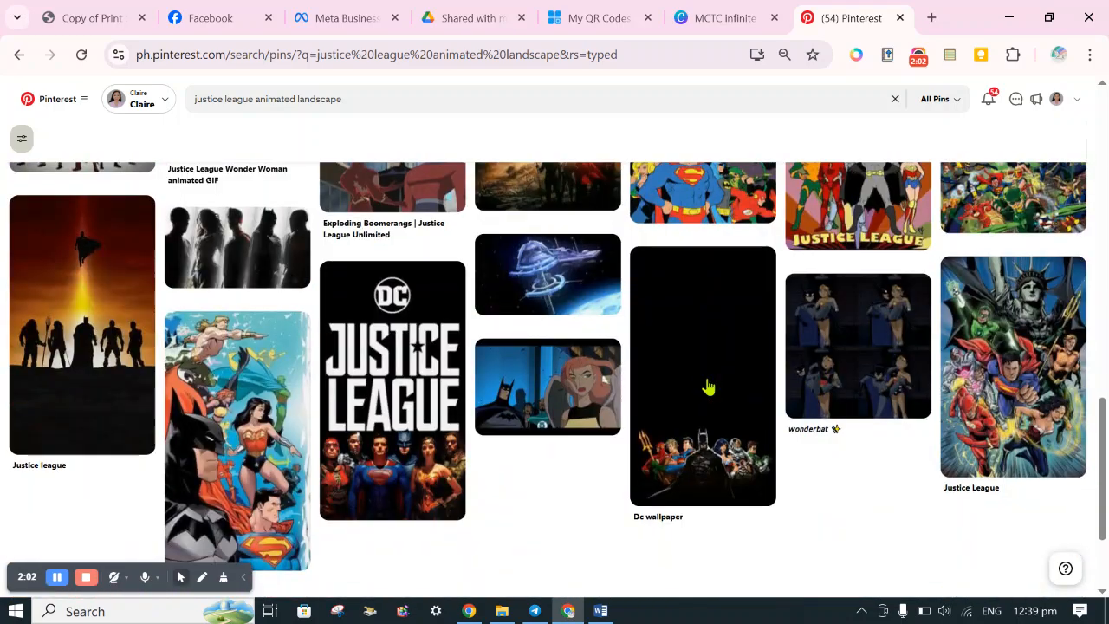
scroll(708, 387, "down", 2)
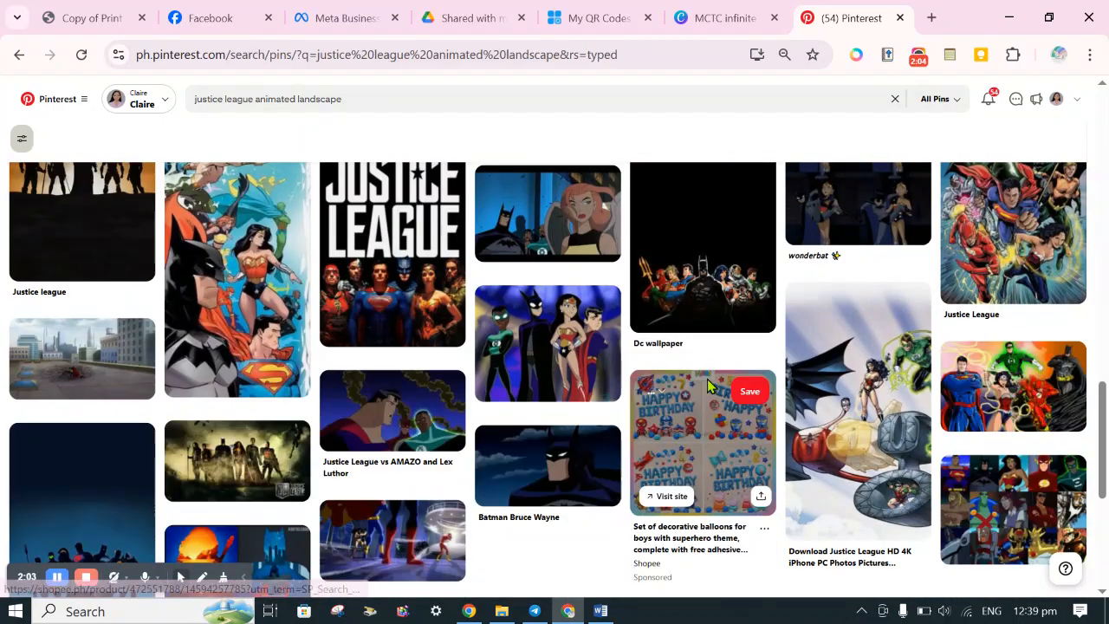
scroll(708, 386, "down", 2)
scroll(708, 386, "down", 3)
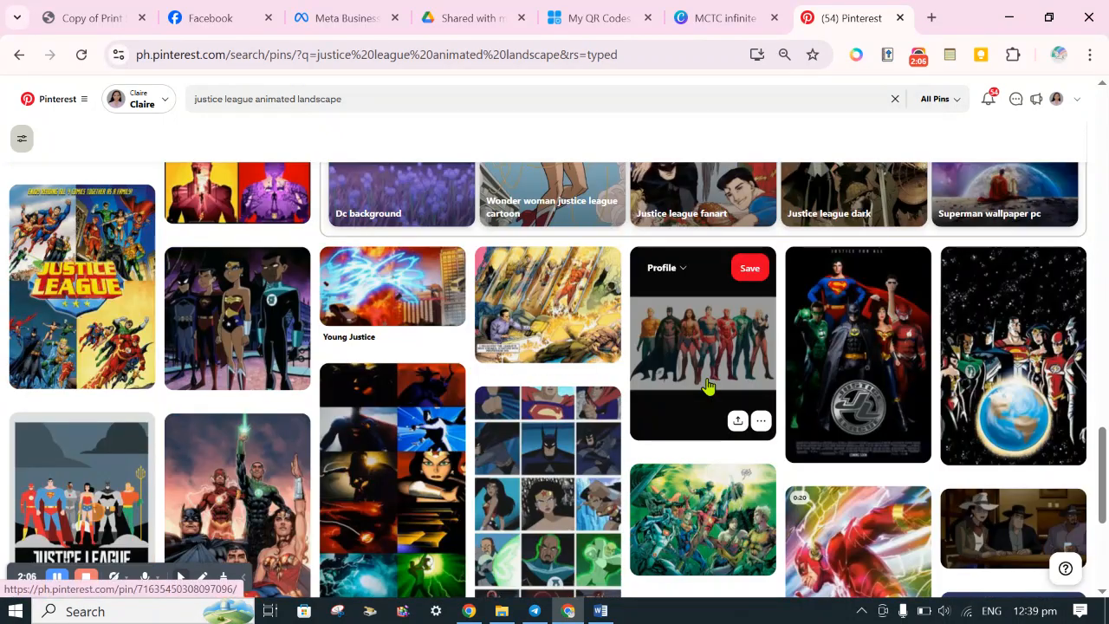
scroll(708, 386, "down", 6)
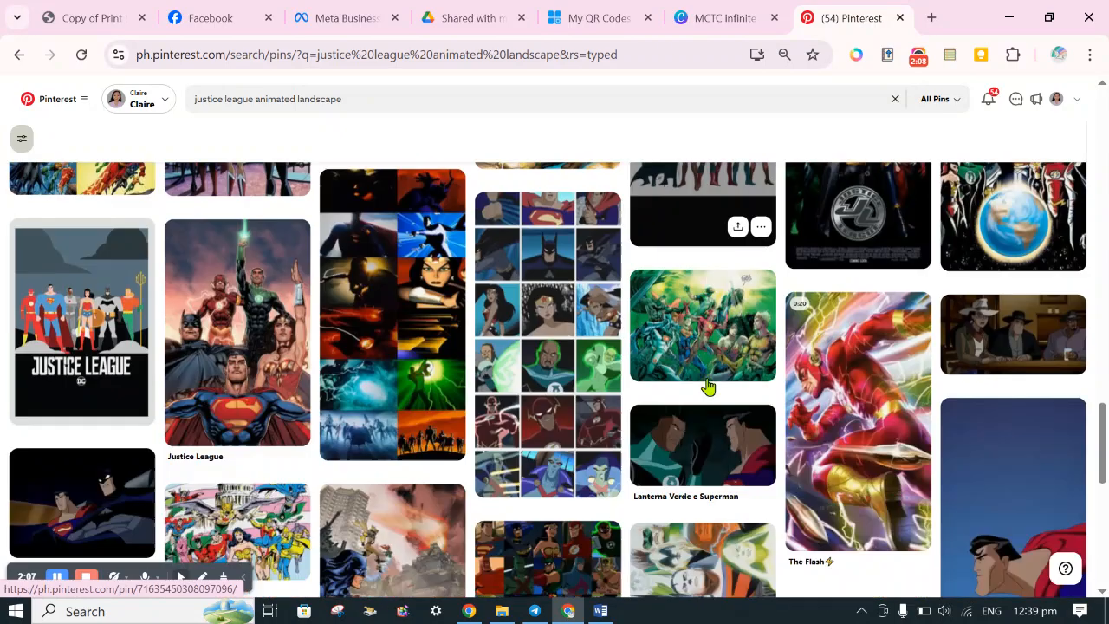
scroll(707, 386, "down", 4)
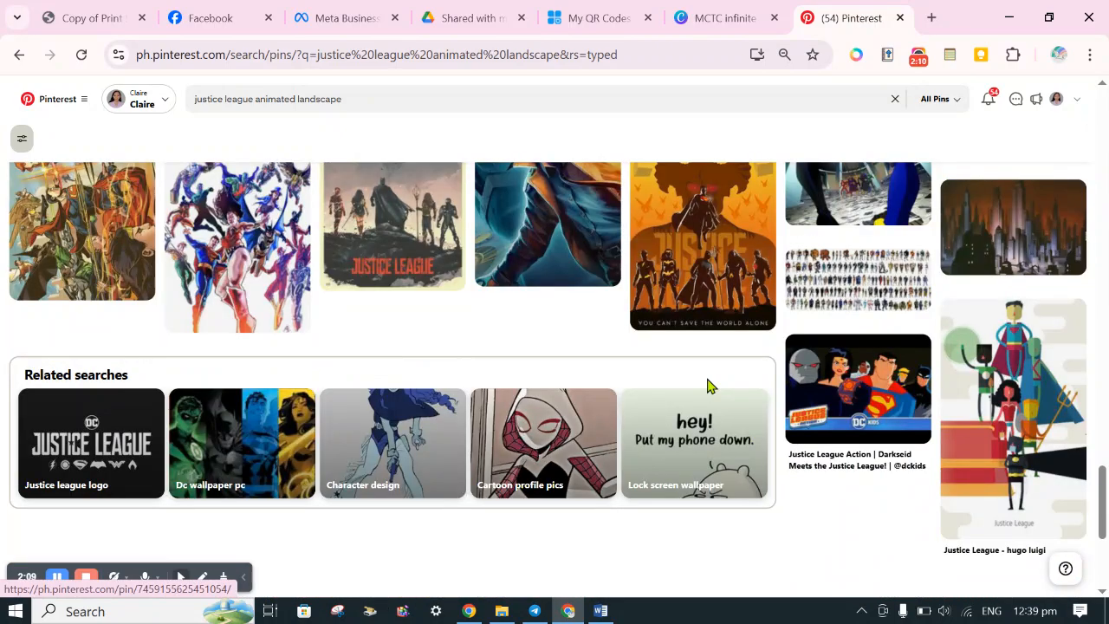
scroll(708, 386, "down", 8)
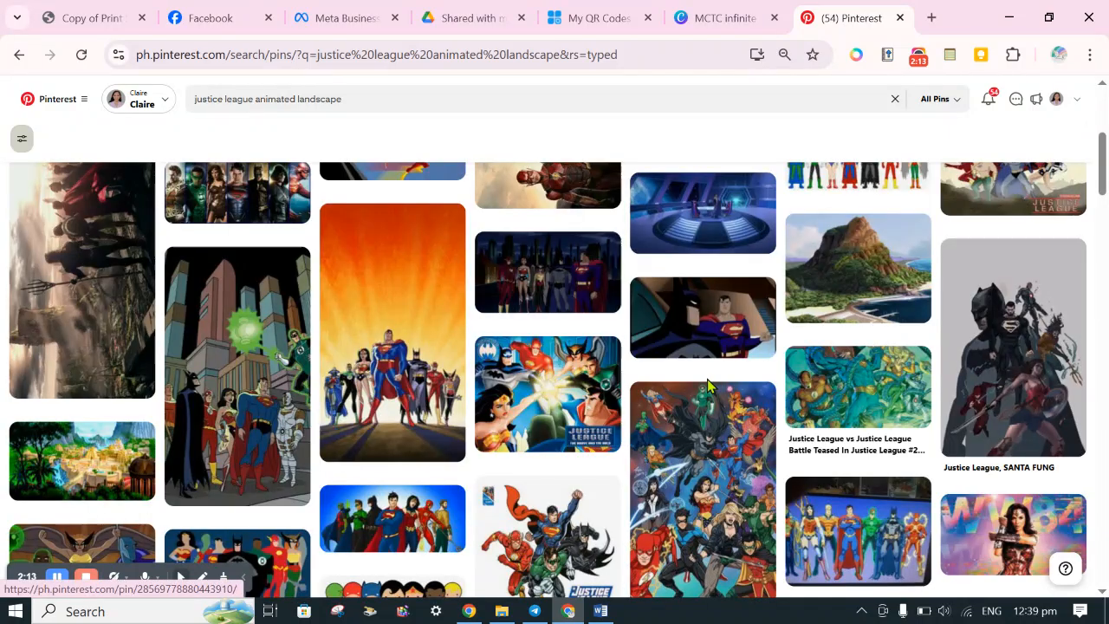
scroll(707, 379, "up", 4)
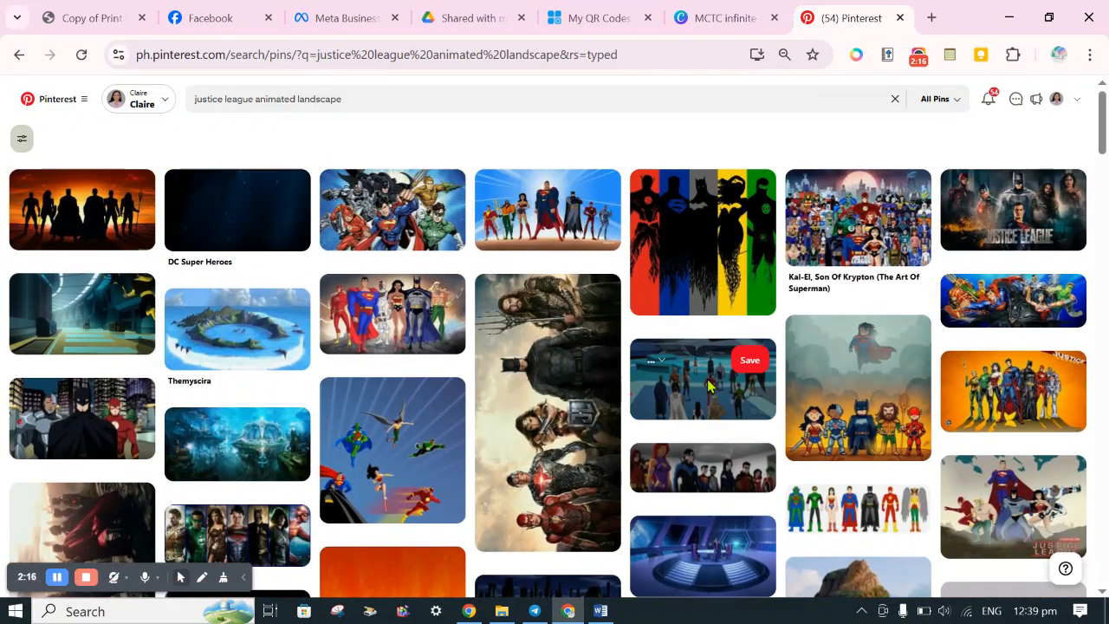
Return to the earlier "justice league" results and look through them again.
left_click(20, 55)
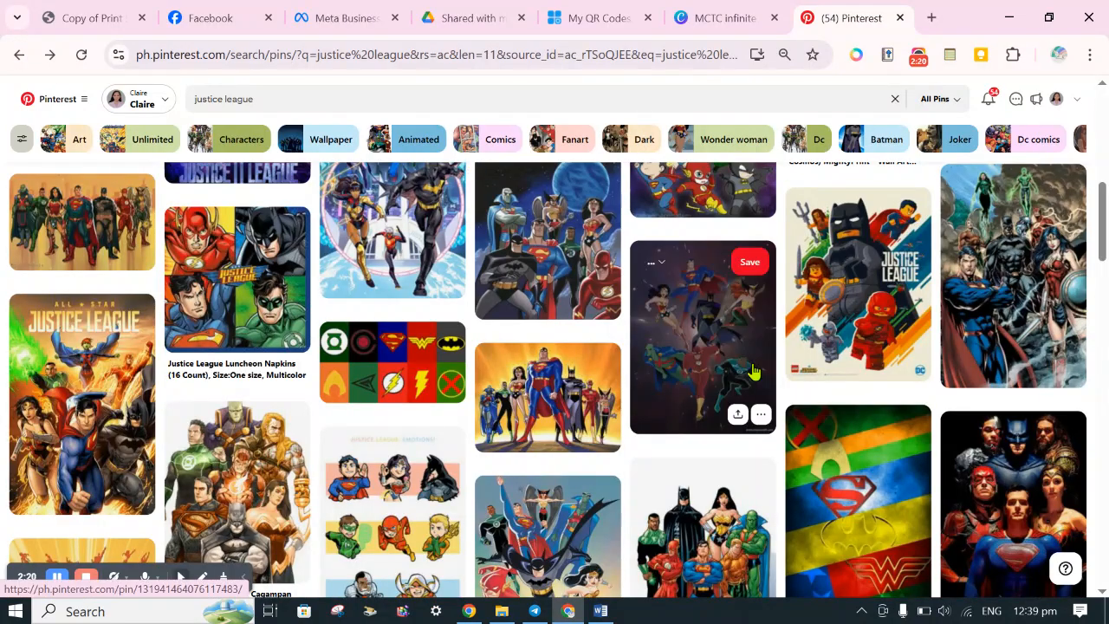
scroll(754, 371, "up", 3)
scroll(754, 371, "down", 2)
scroll(754, 371, "up", 6)
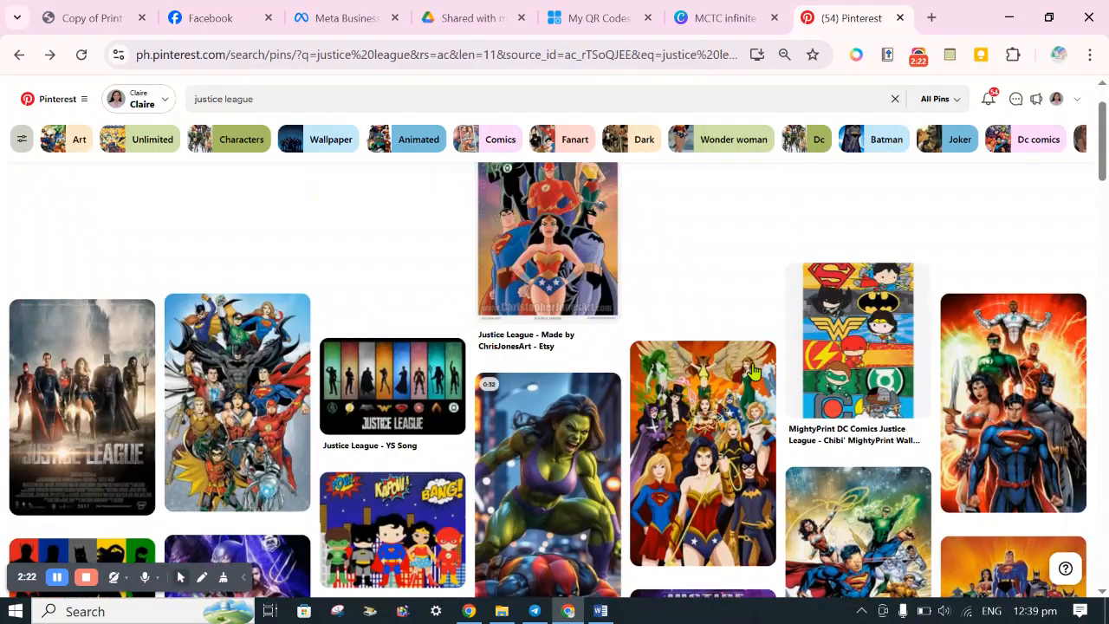
Replace the Pinterest search term with "avengers" and run the search.
left_click(198, 97)
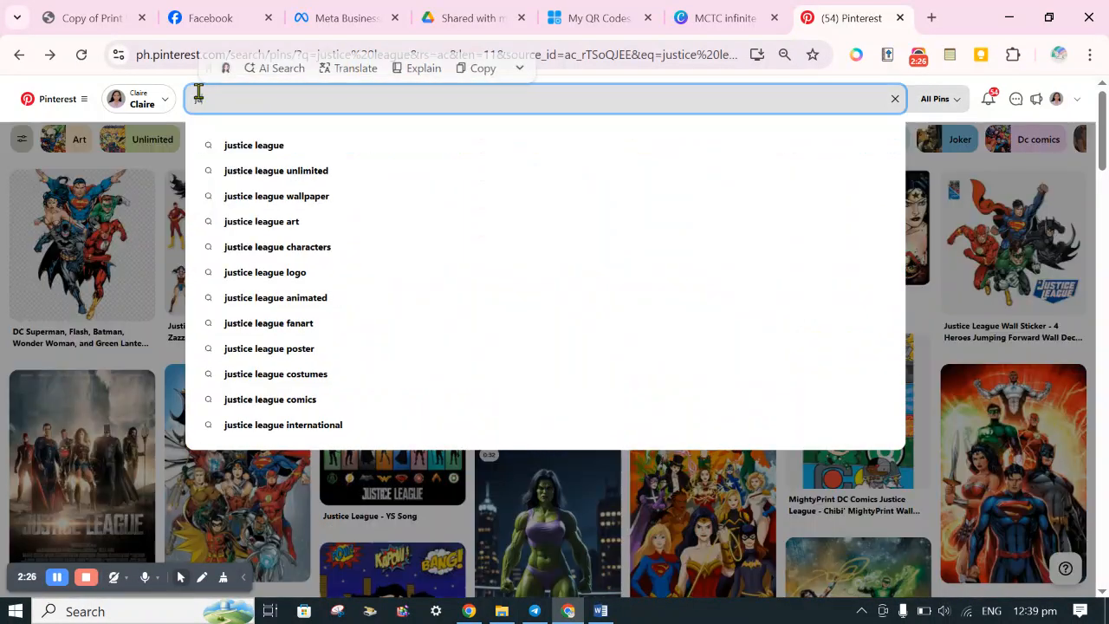
type("javen")
key("BackSpace")
key("BackSpace")
key("BackSpace")
key("BackSpace")
key("BackSpace")
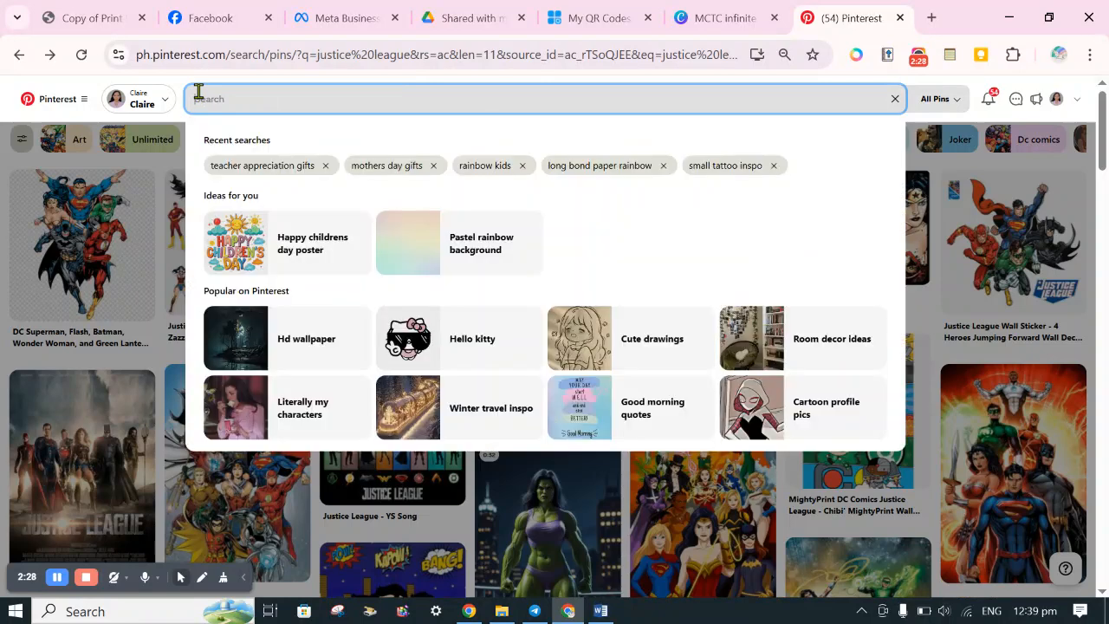
type("avengers")
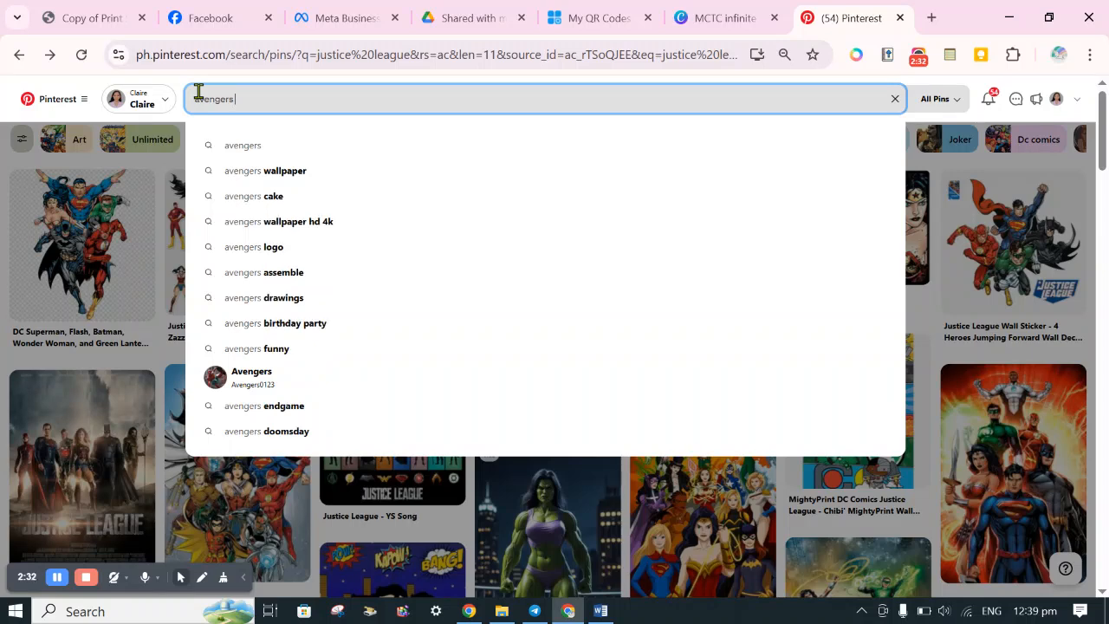
key("Return")
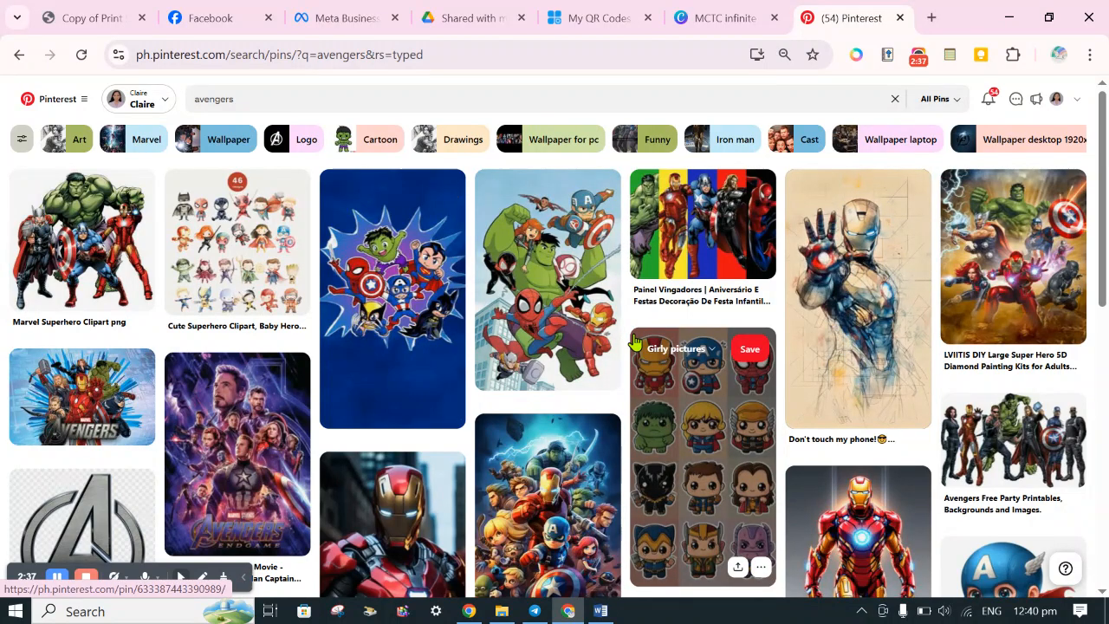
Look through the "avengers" results and the pins related to the Avengers Free Party Printables image for suitable group artwork.
scroll(635, 342, "down", 4)
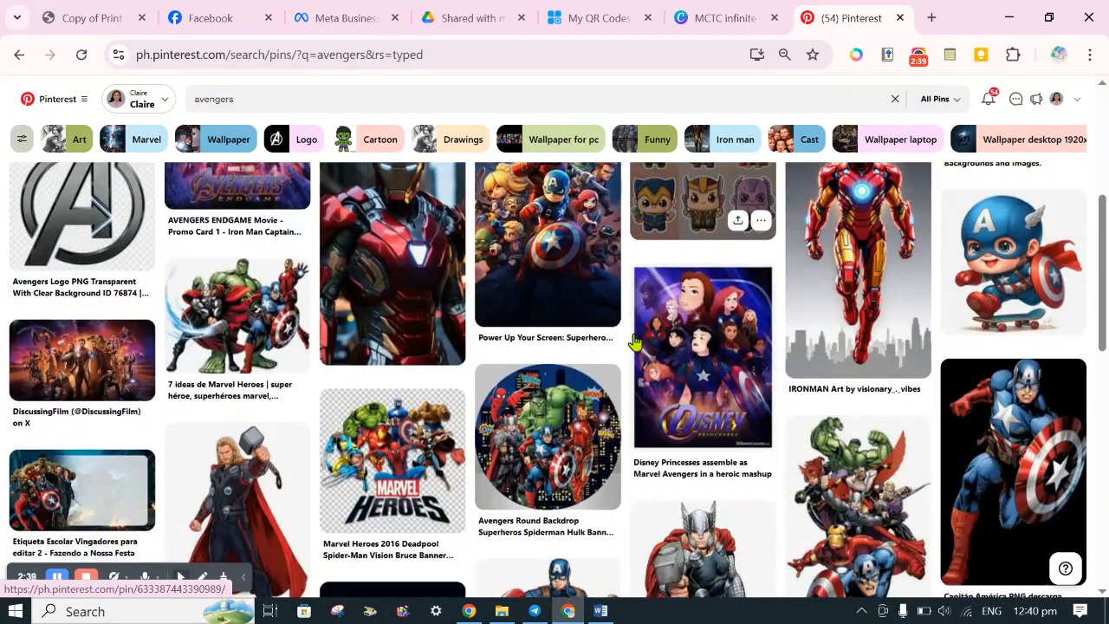
scroll(634, 342, "down", 4)
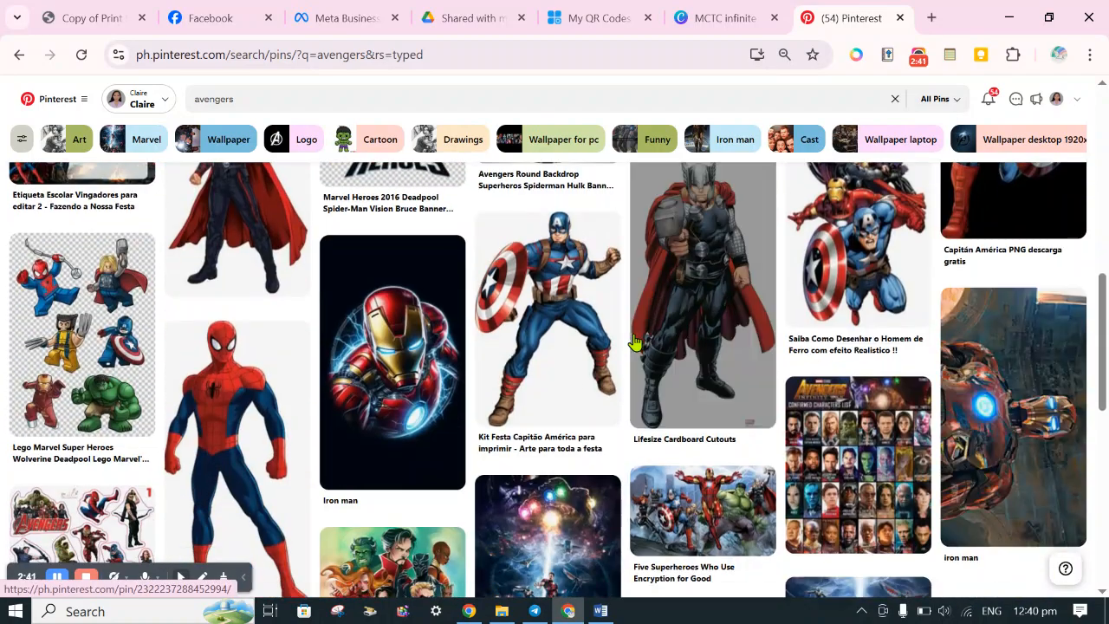
scroll(634, 342, "down", 5)
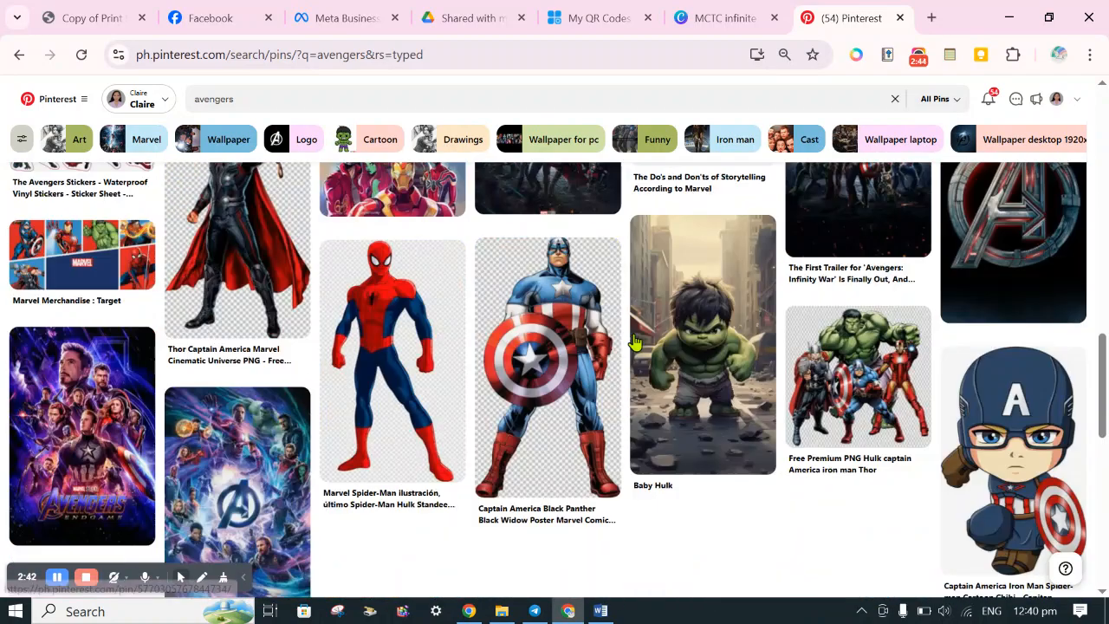
scroll(635, 342, "down", 2)
scroll(634, 342, "down", 4)
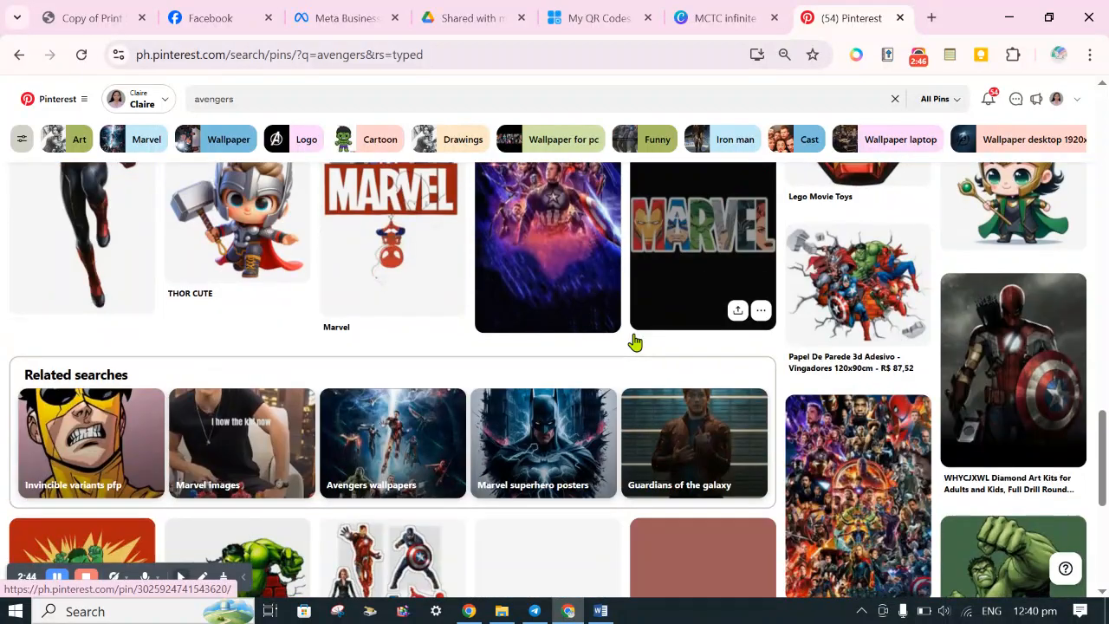
scroll(635, 342, "down", 3)
scroll(635, 342, "down", 5)
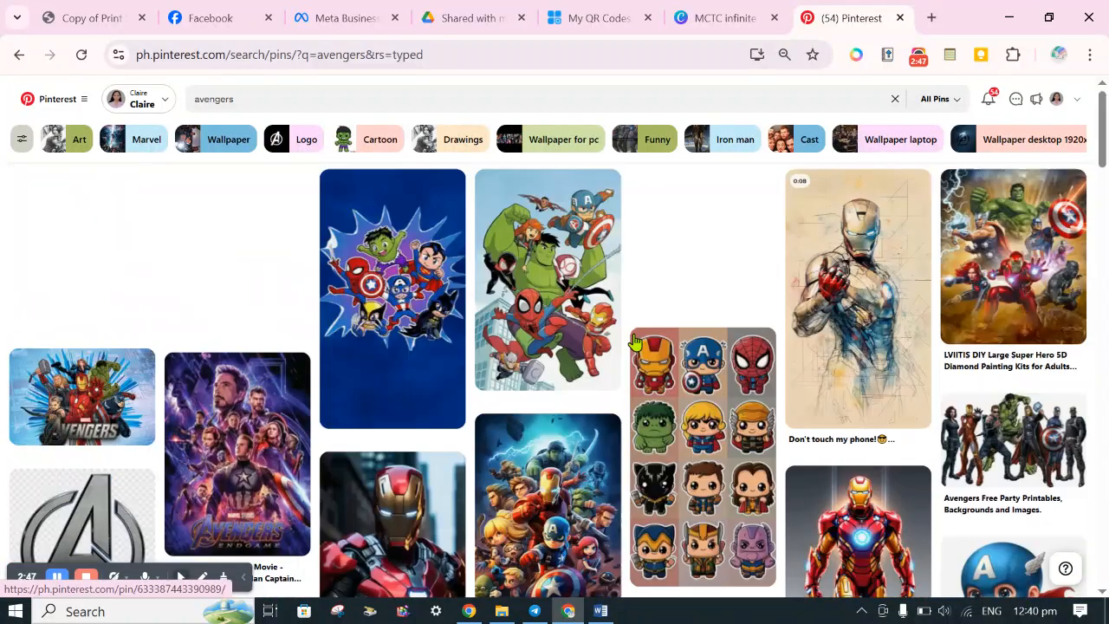
left_click(1008, 441)
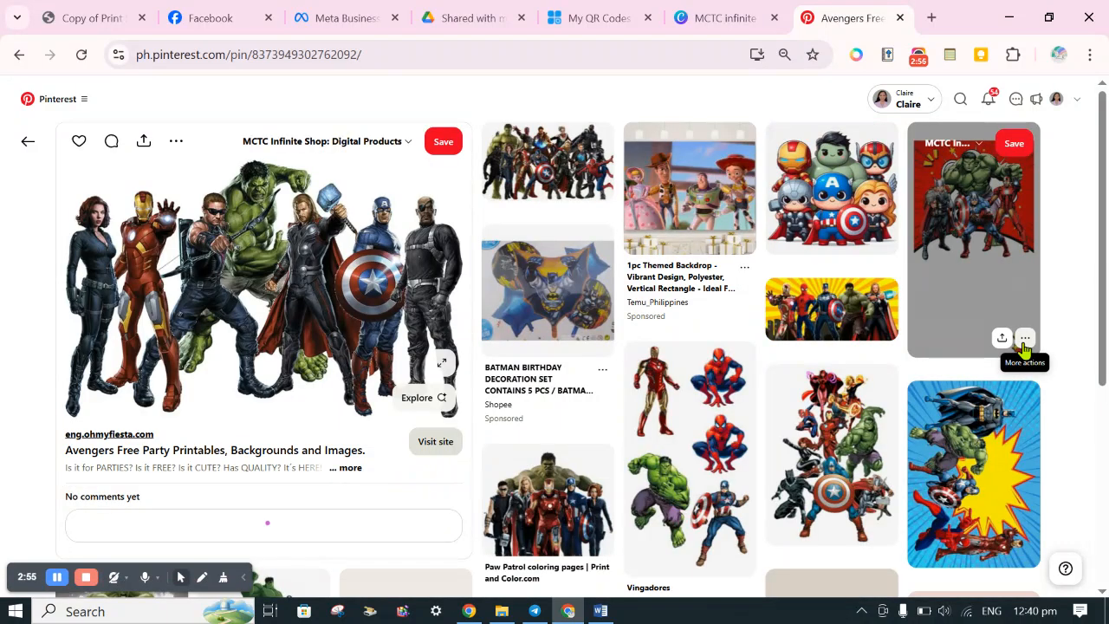
scroll(855, 352, "down", 2)
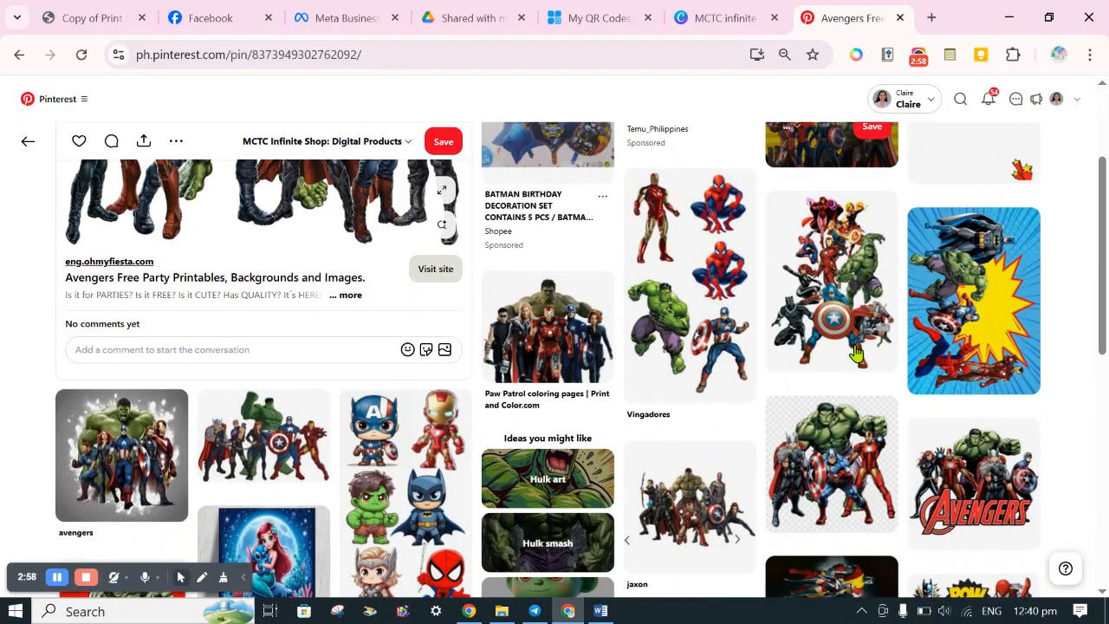
scroll(855, 352, "down", 3)
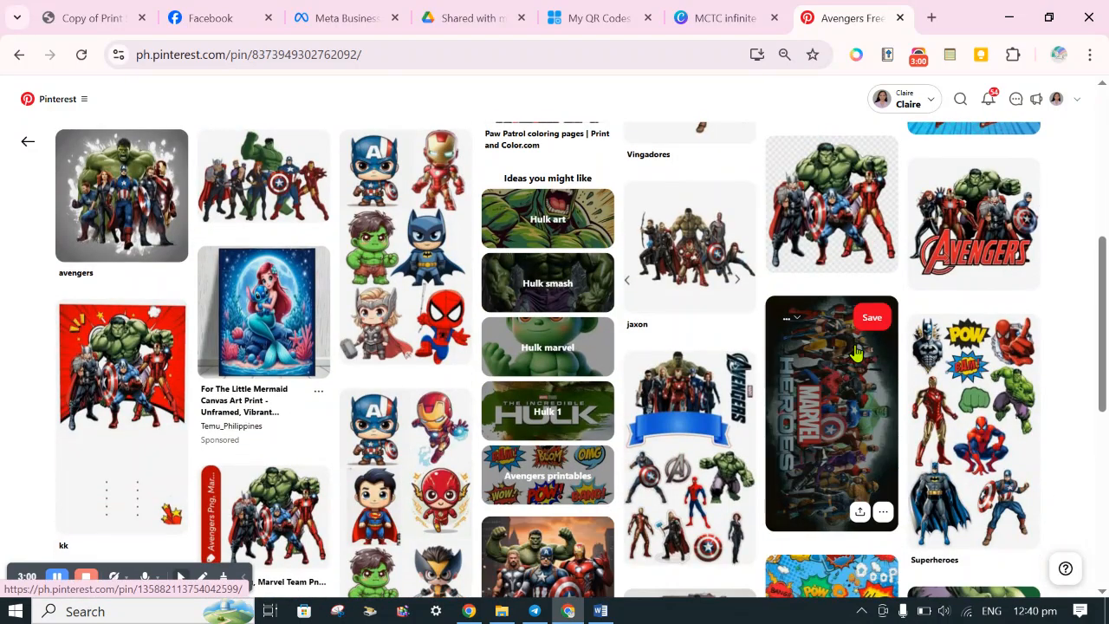
scroll(855, 352, "down", 2)
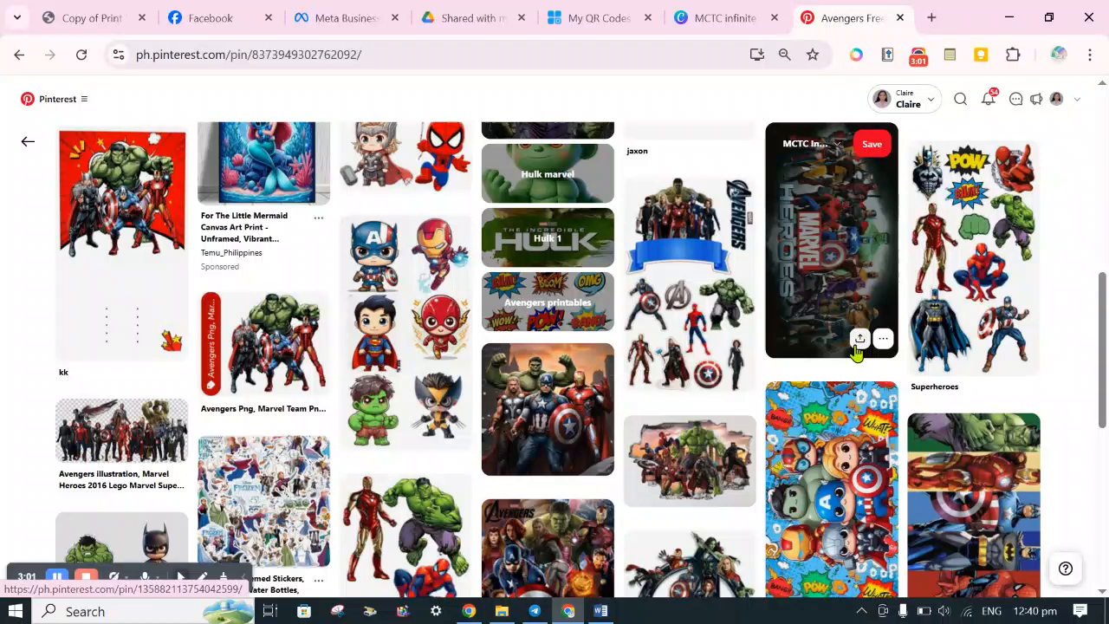
Open the sideways Marvel Heroes pin, copy its image and paste it onto the name-tracing page in the Canva design.
left_click(809, 297)
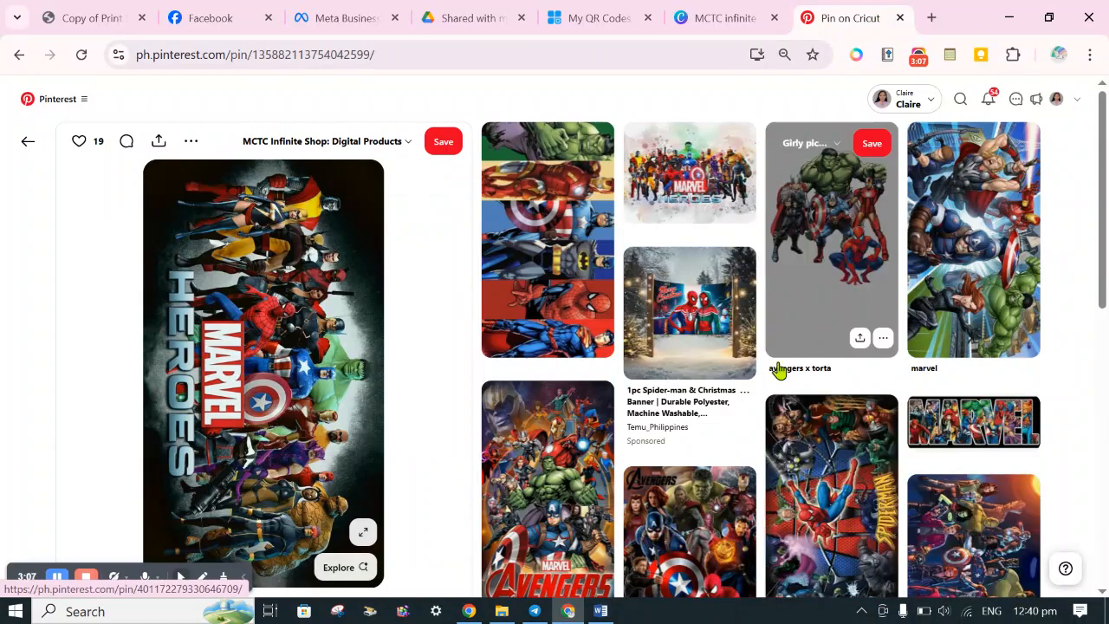
scroll(777, 370, "down", 3)
scroll(777, 370, "up", 3)
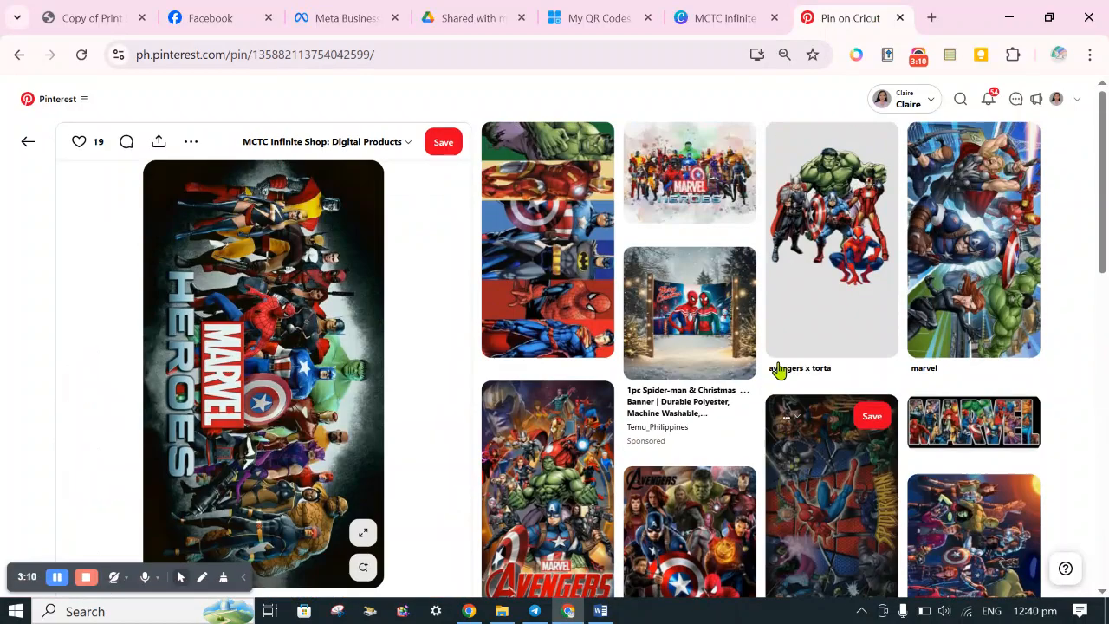
right_click(214, 422)
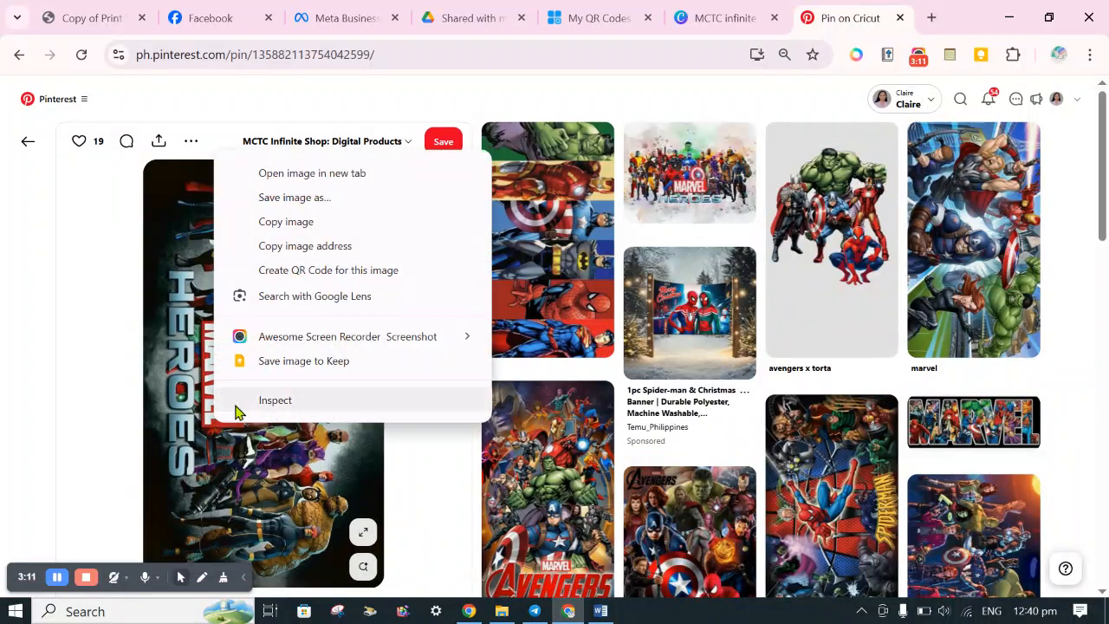
left_click(326, 230)
left_click(703, 26)
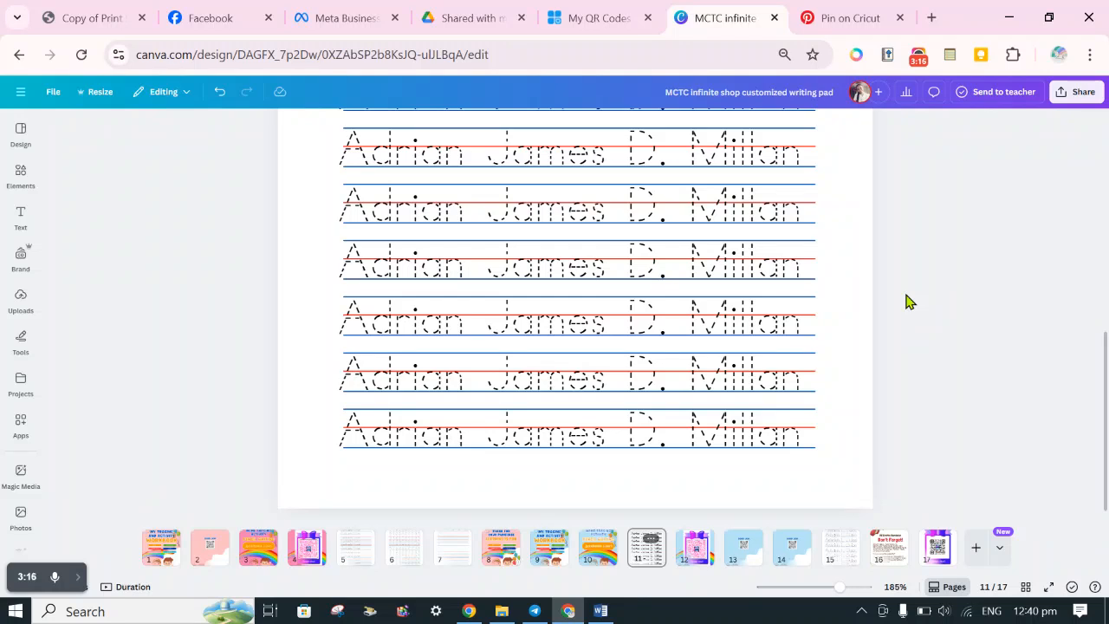
key("ctrl+v")
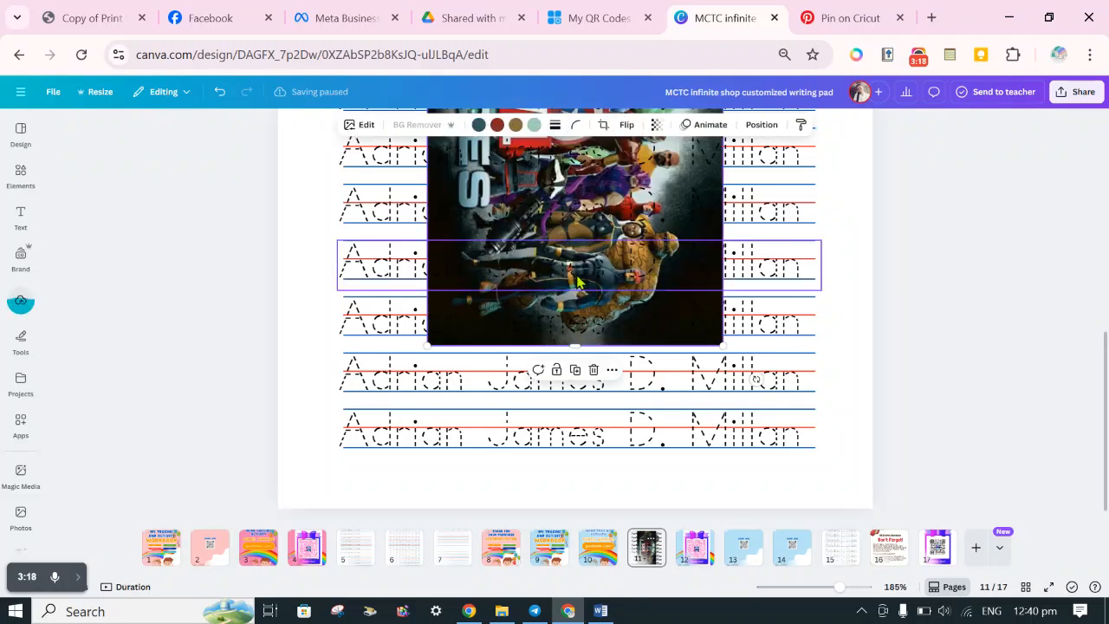
left_click(21, 305)
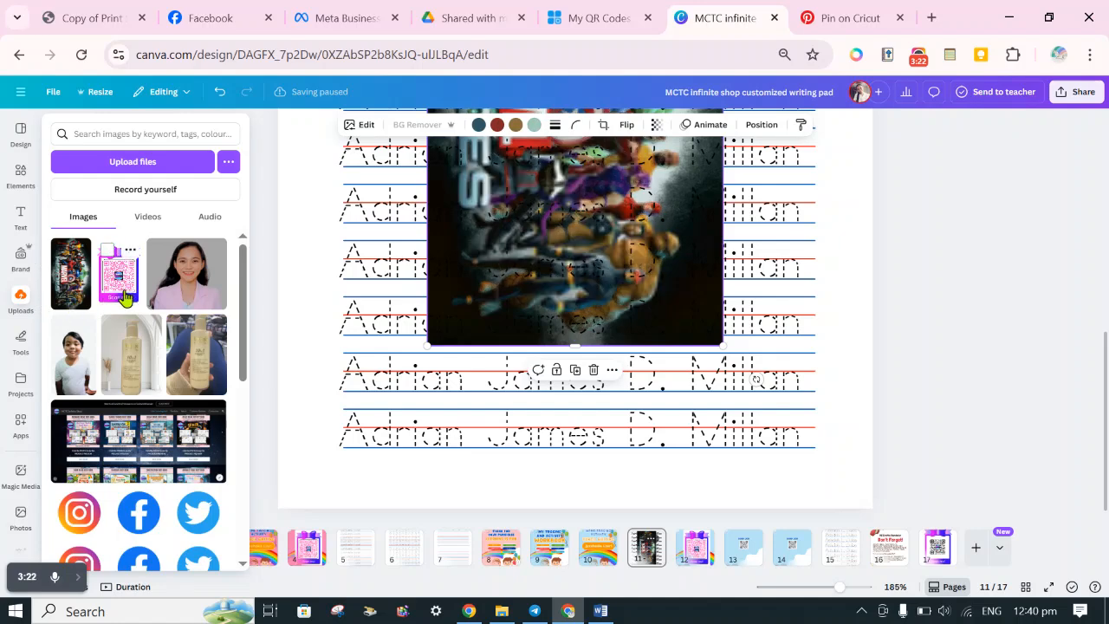
left_click(260, 296)
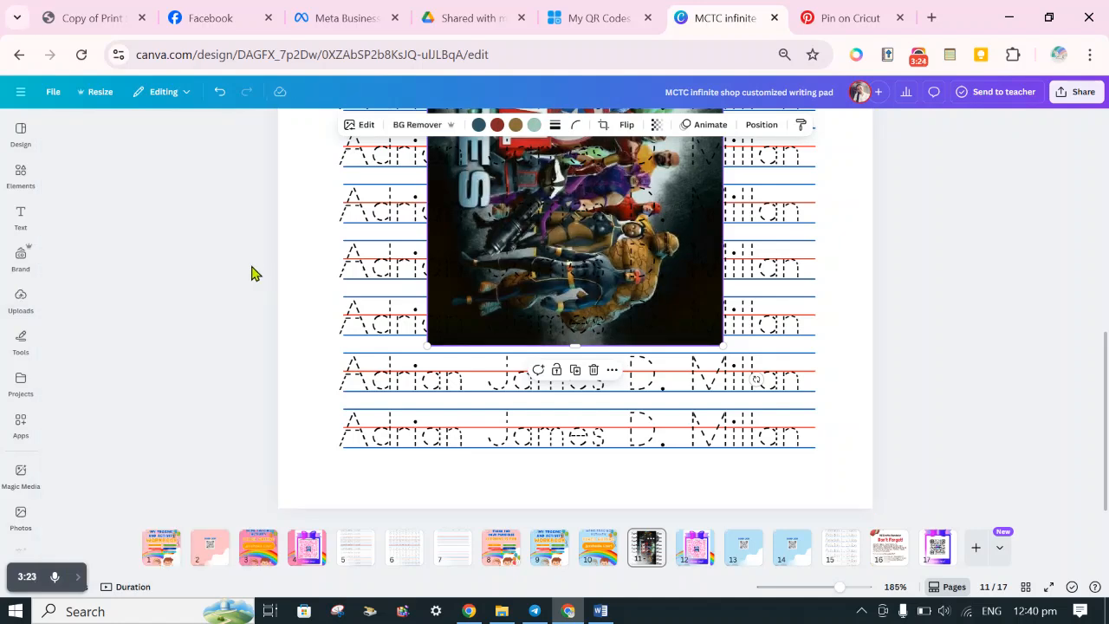
left_click(595, 276)
scroll(954, 327, "up", 3)
left_click(680, 277)
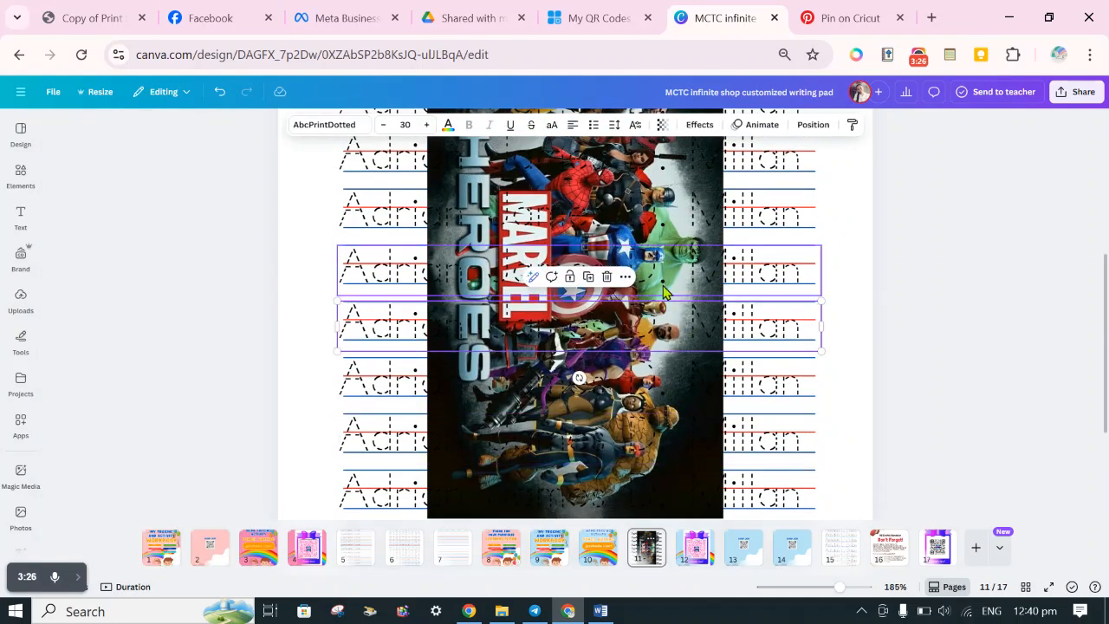
scroll(665, 455, "up", 1)
right_click(664, 507)
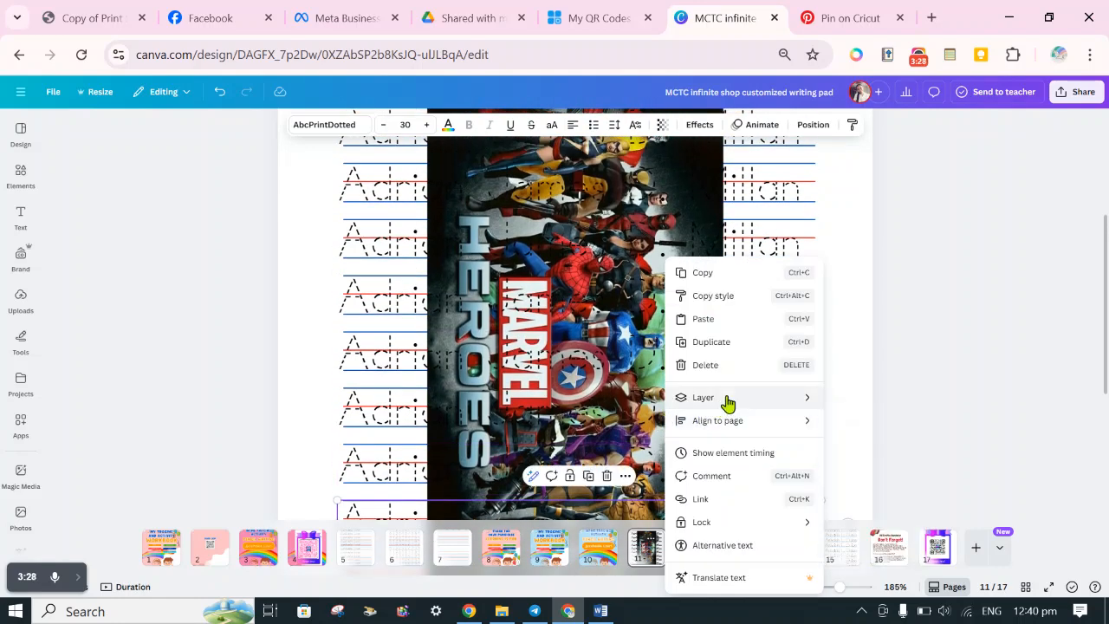
mouse_move(726, 401)
left_click(875, 468)
Show the page's layers and move the Marvel Heroes image to the top of the layer order.
left_click(546, 303)
right_click(545, 304)
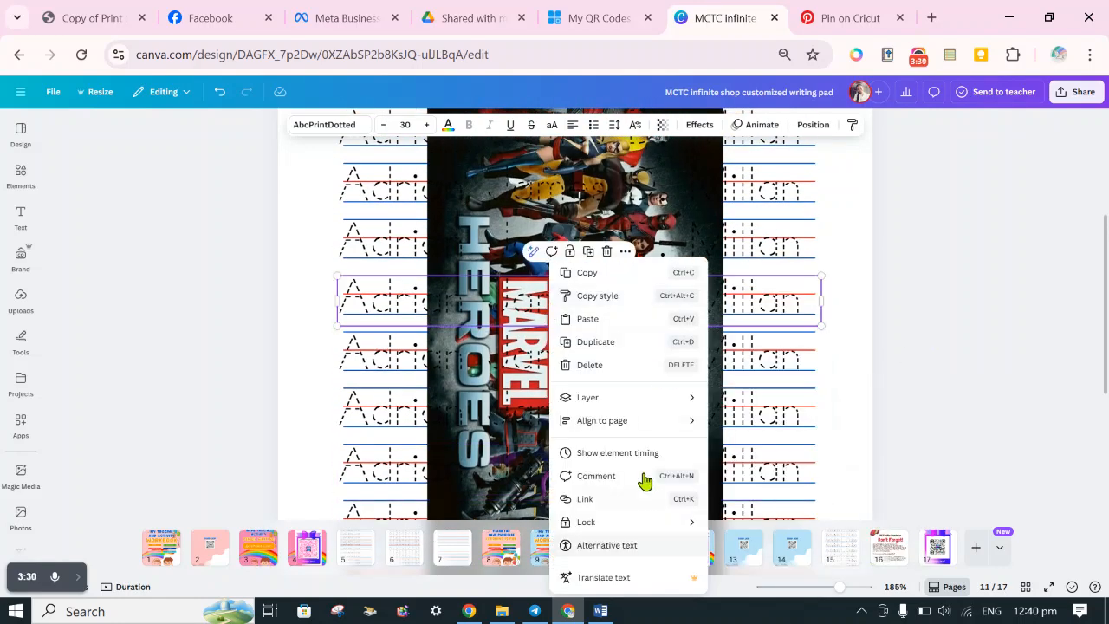
mouse_move(645, 406)
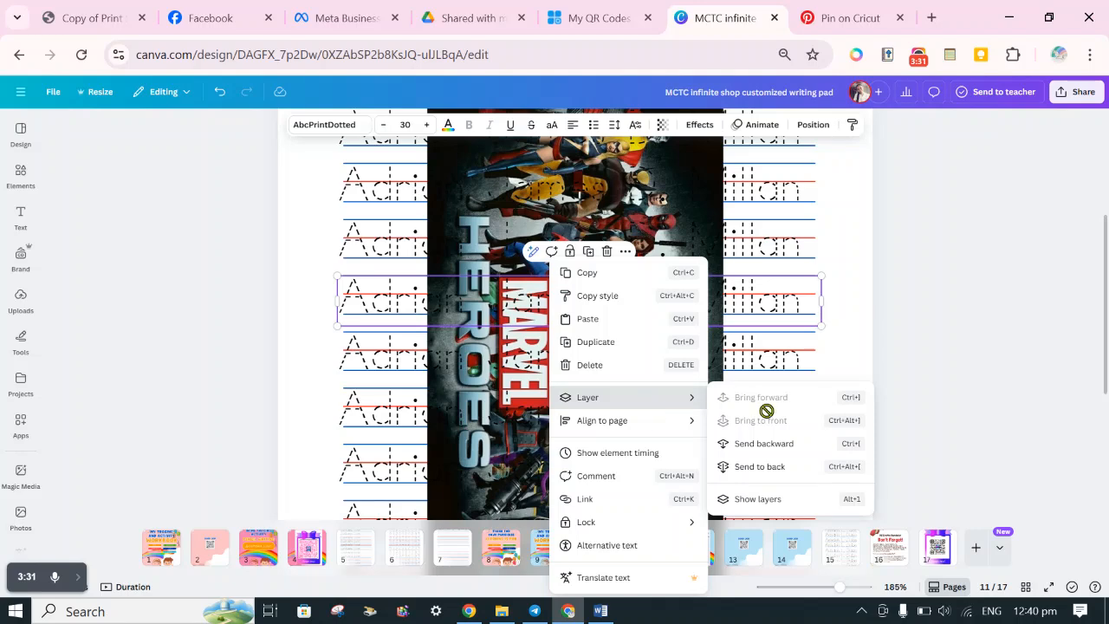
left_click(750, 498)
scroll(156, 409, "down", 5)
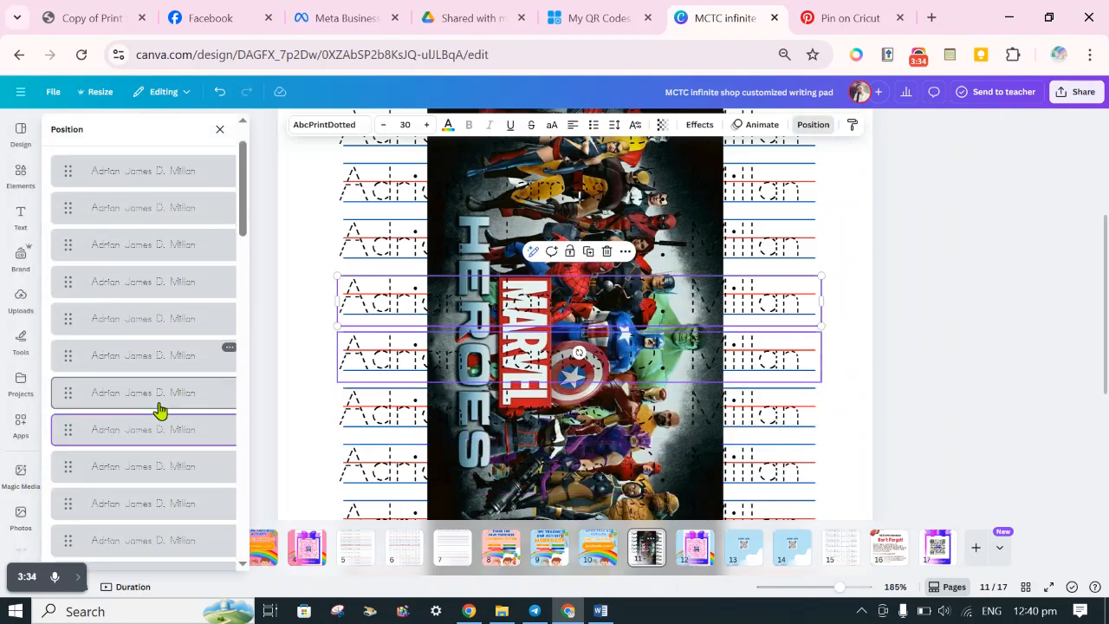
scroll(159, 411, "up", 2)
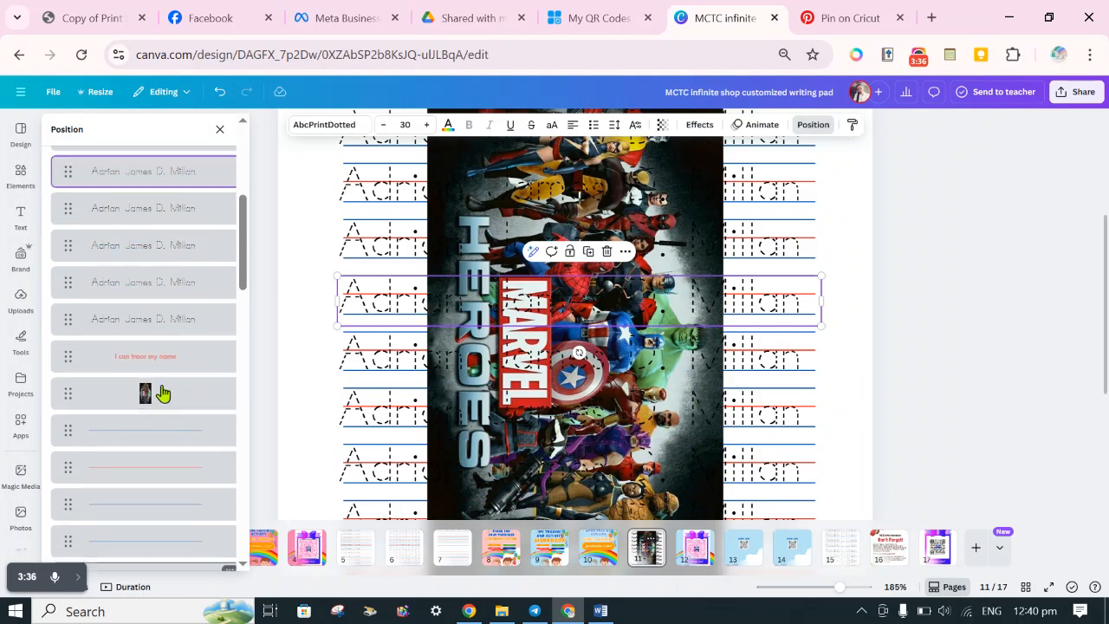
left_click(158, 393)
left_click_drag(145, 394, 144, 227)
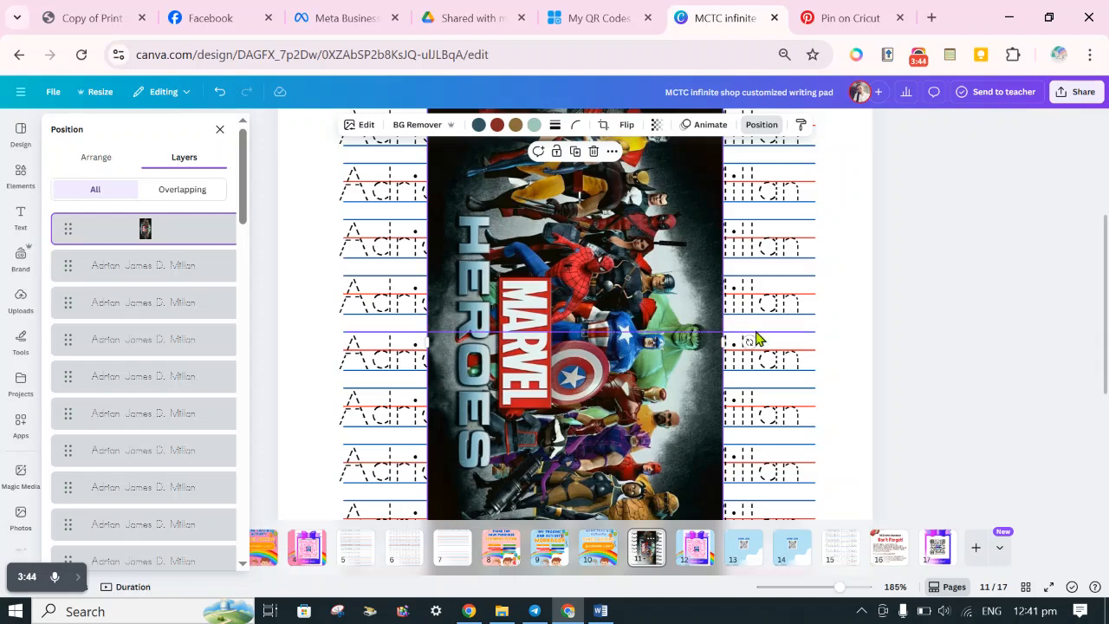
Rotate the Marvel Heroes image a quarter turn counterclockwise so the heroes stand upright.
left_click_drag(749, 342, 574, 196)
left_click(933, 272)
left_click(684, 514)
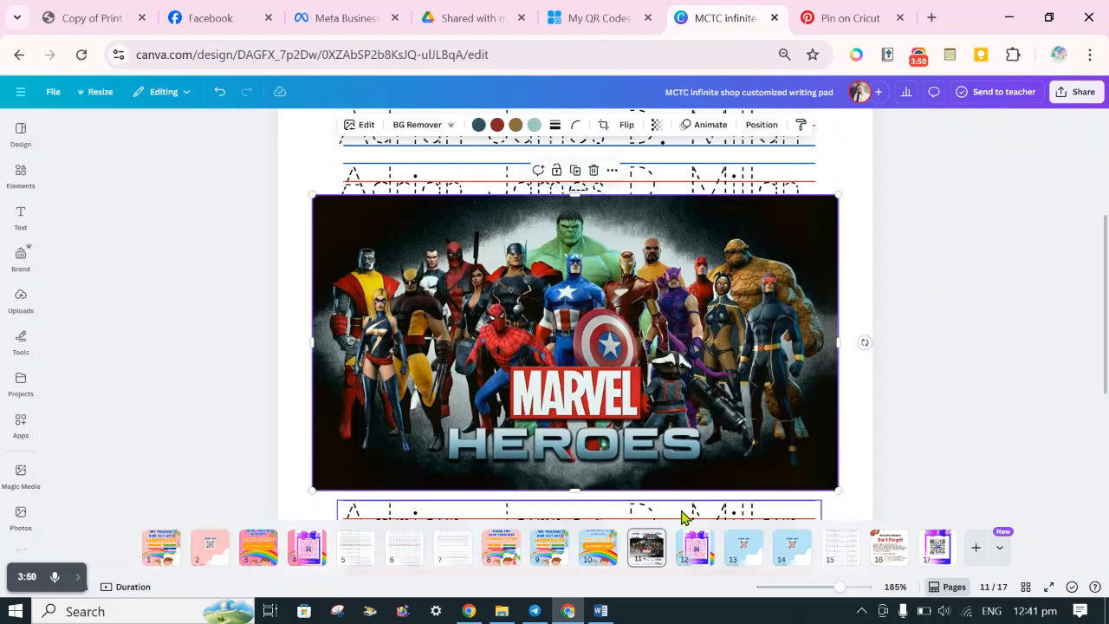
Shrink the Marvel Heroes image to under half its width and place it in the page's lower-left corner.
left_click(684, 436)
left_click_drag(837, 490, 452, 366)
scroll(481, 210, "down", 3)
left_click_drag(481, 167, 443, 503)
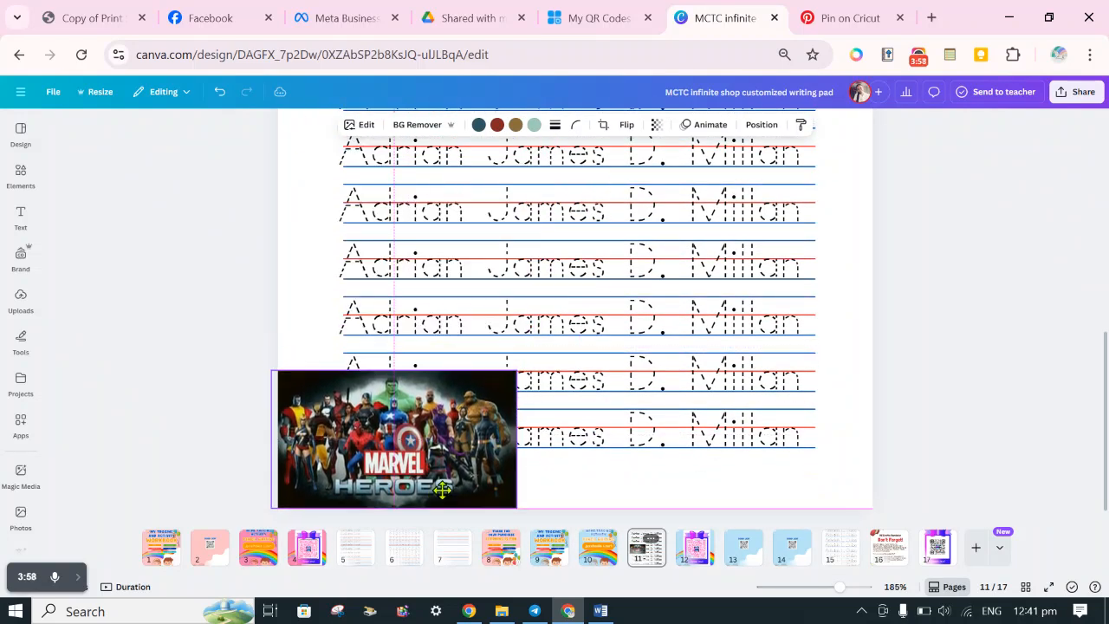
Remove the Marvel Heroes image's background and shrink it to about half size in the page's lower-left corner.
left_click(406, 125)
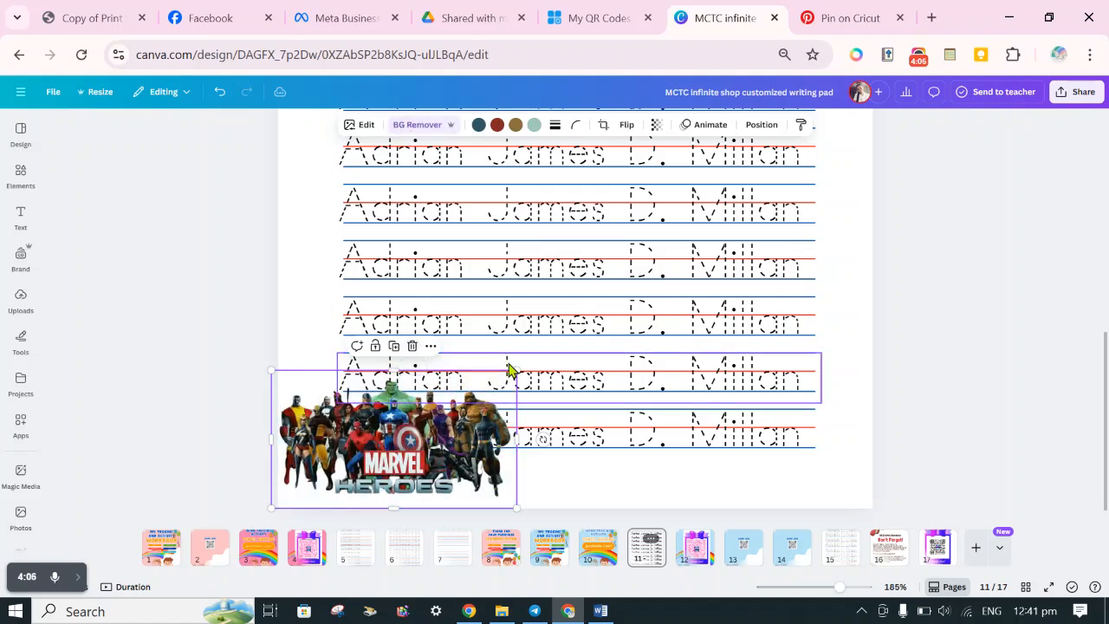
left_click_drag(516, 371, 420, 487)
left_click_drag(329, 482, 333, 478)
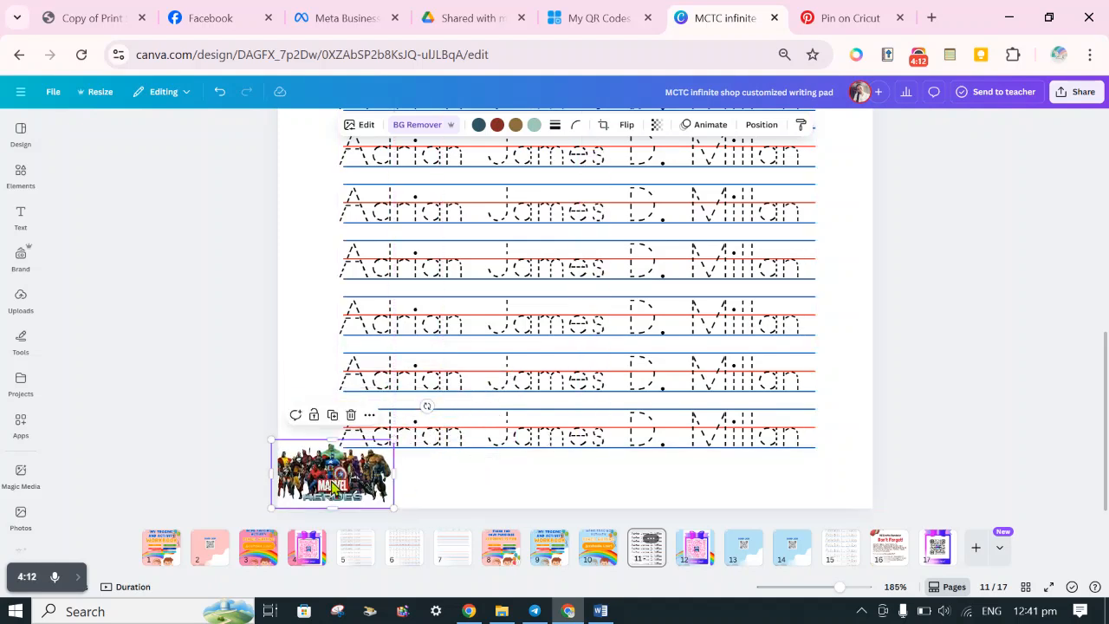
left_click(433, 481)
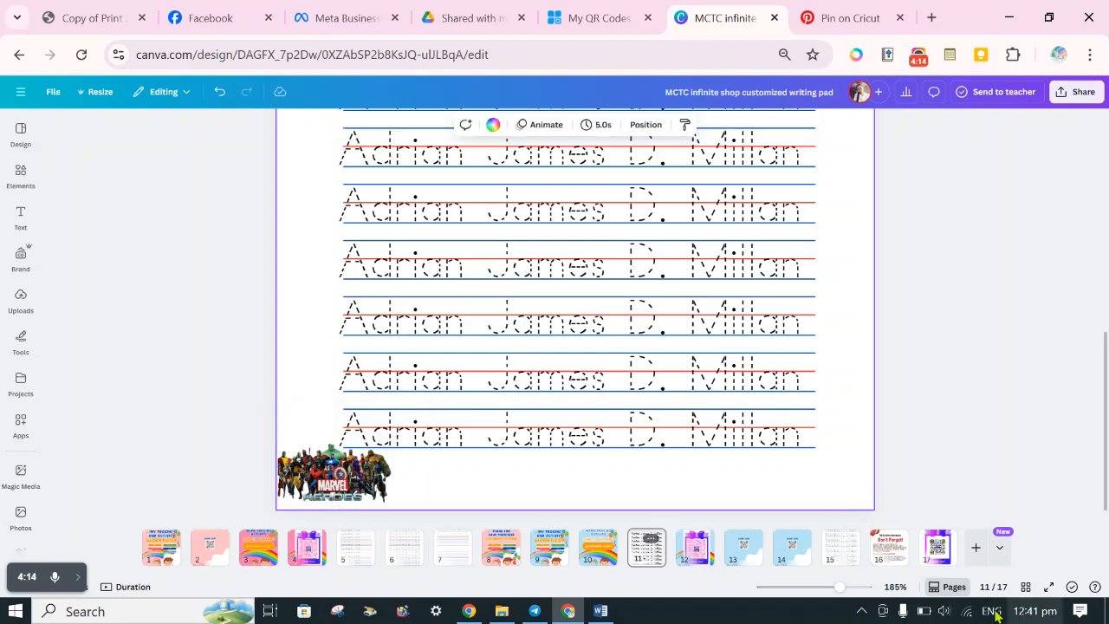
Nudge the Marvel Heroes image slightly downward so it sits against the bottom edge in the page's lower-left corner.
left_click_drag(841, 589, 857, 587)
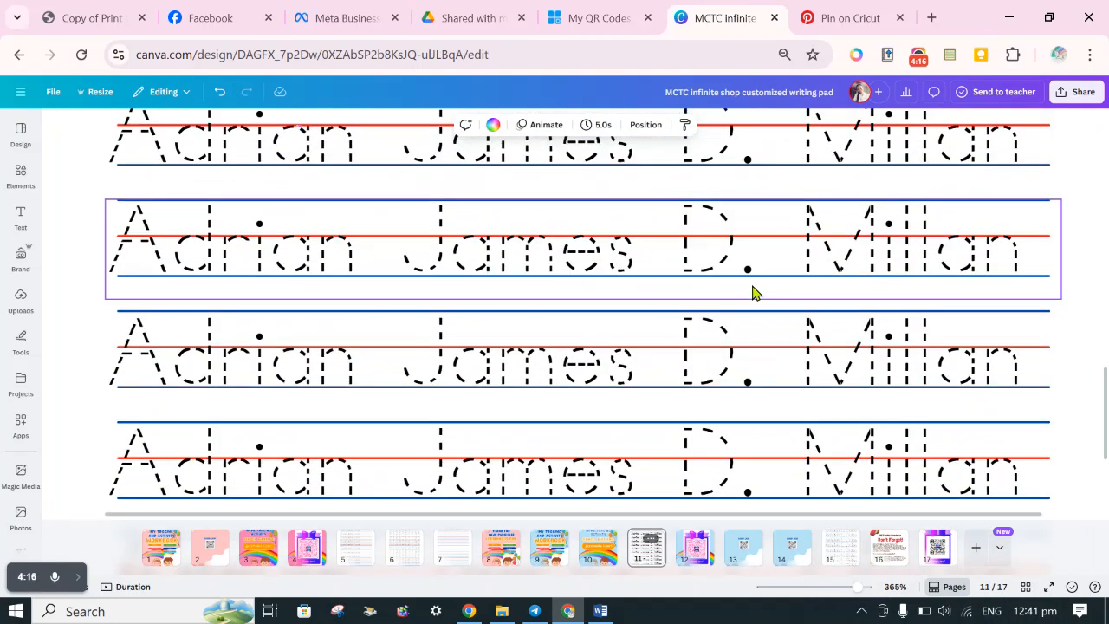
scroll(754, 295, "down", 2)
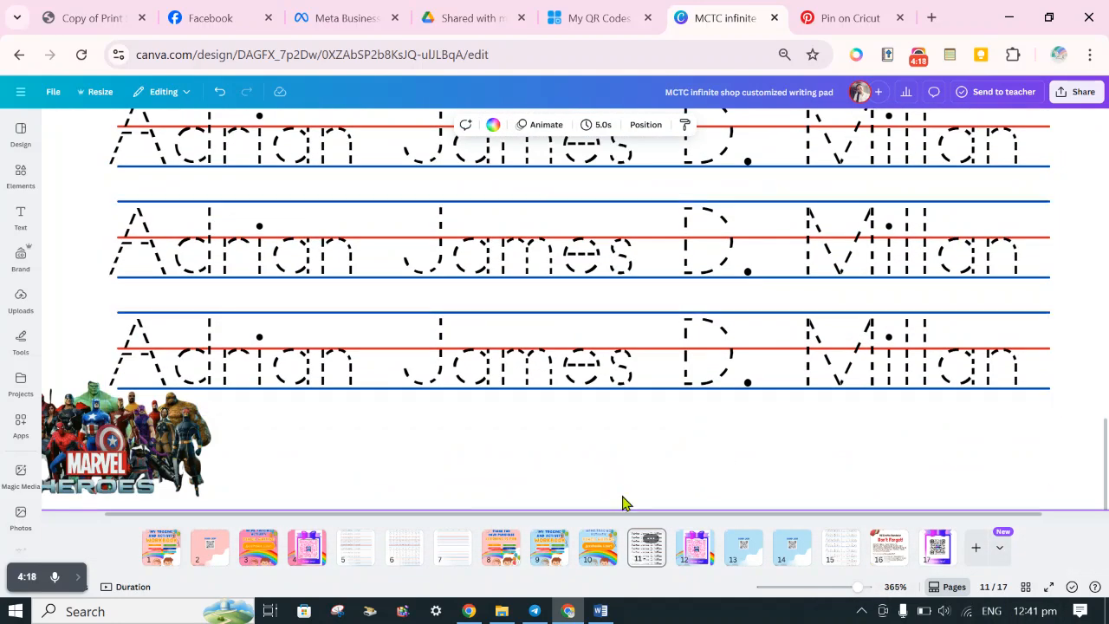
scroll(212, 426, "left", 2)
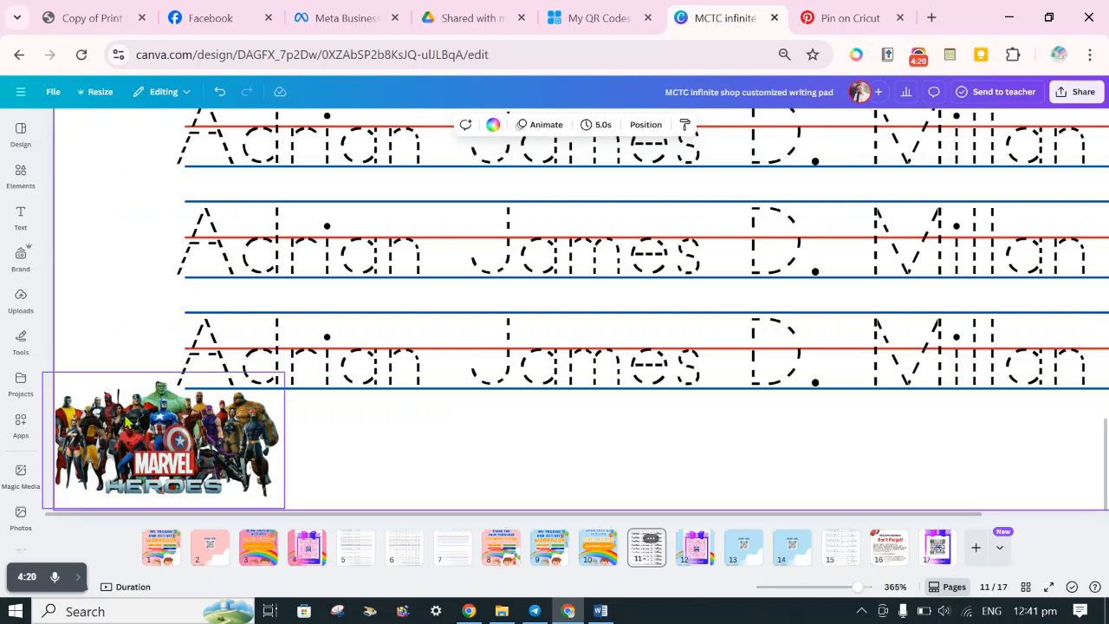
left_click(128, 426)
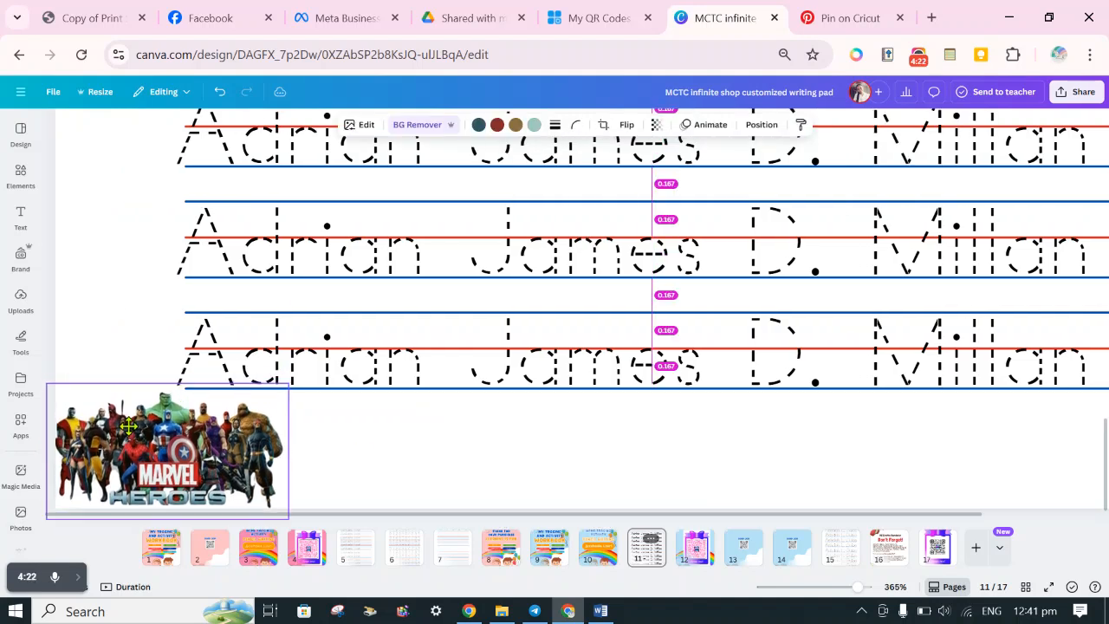
left_click(398, 461)
Make three copies of the Marvel Heroes image and line them up in a row along the page's bottom edge.
left_click(185, 438)
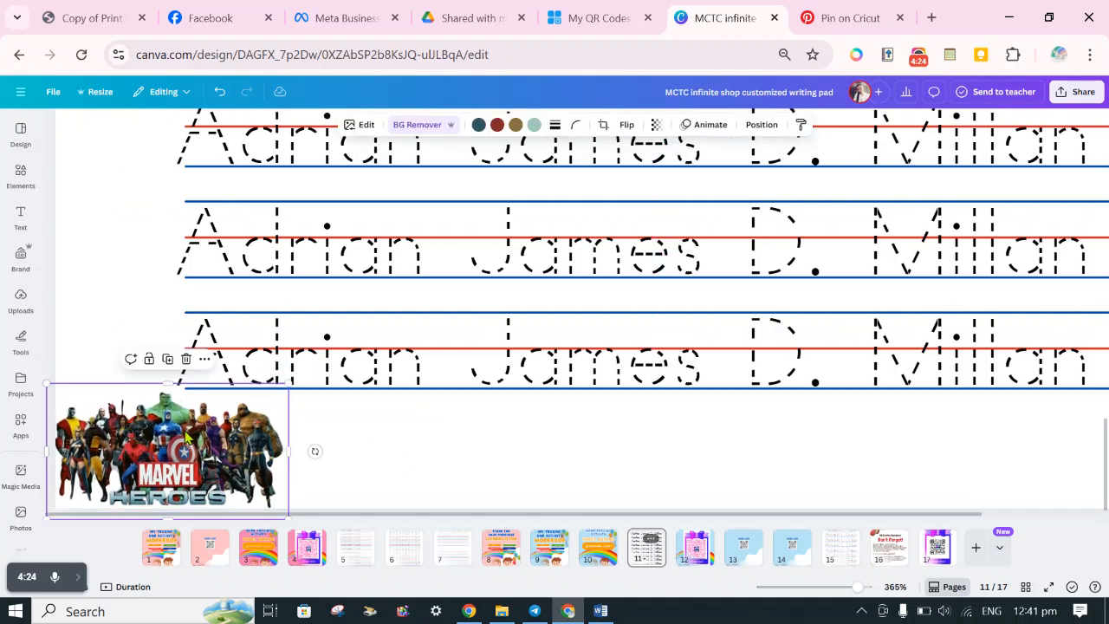
left_click_drag(186, 437, 471, 437)
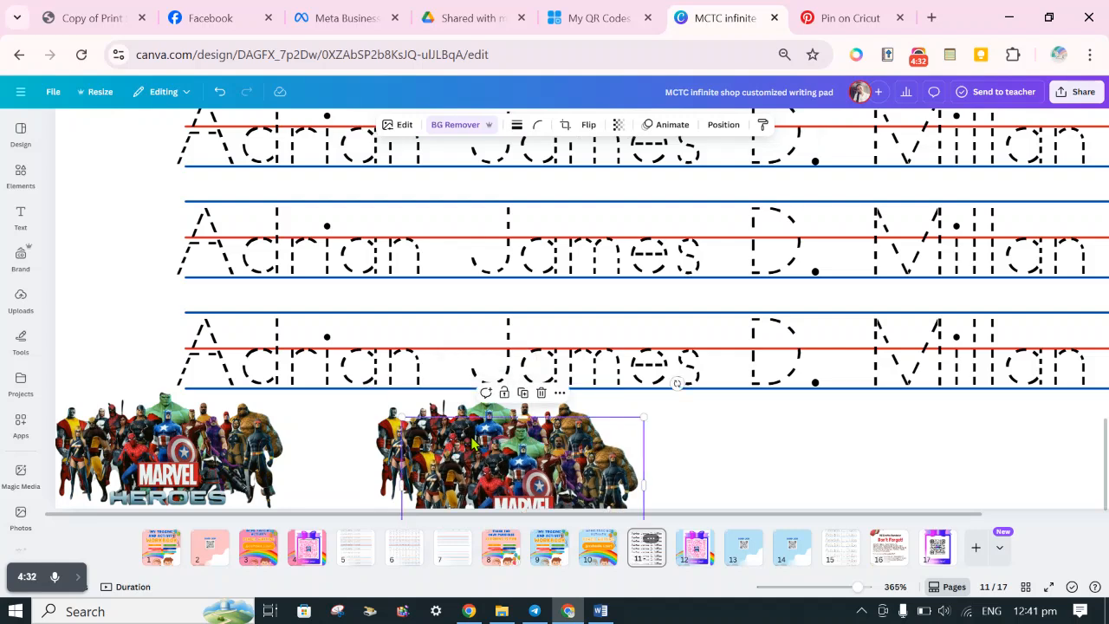
left_click_drag(472, 442, 766, 443)
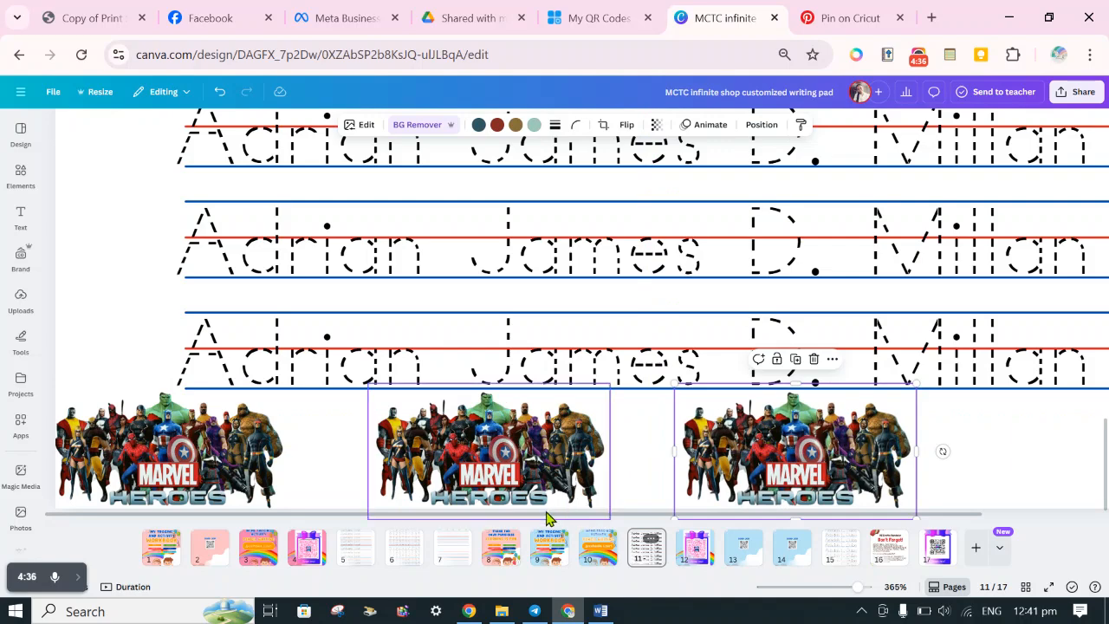
left_click_drag(546, 514, 906, 523)
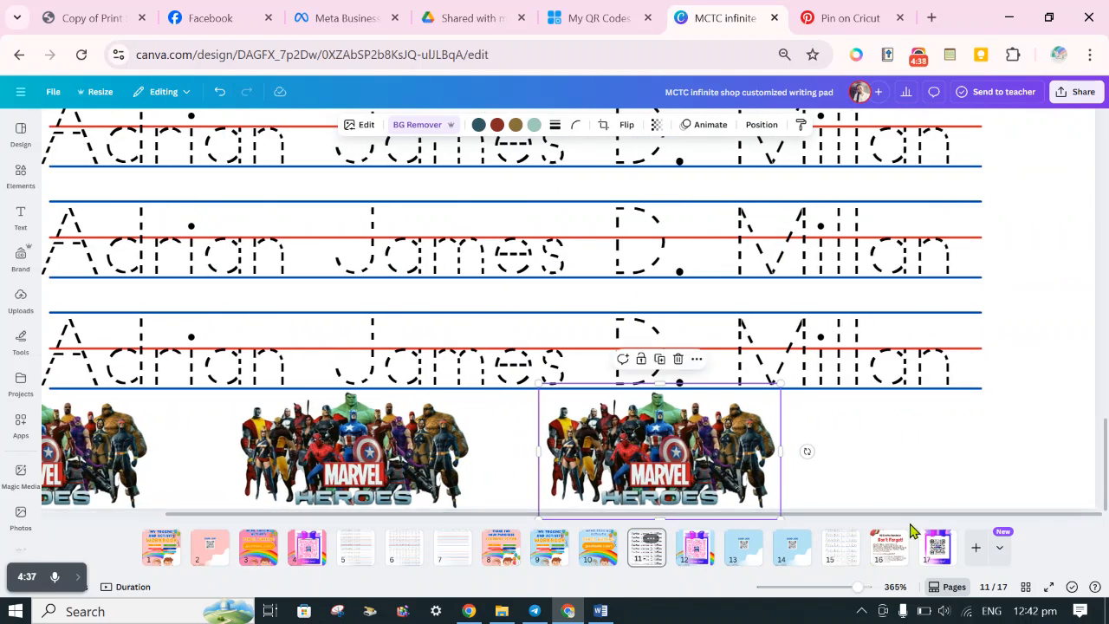
key("ctrl+v")
left_click_drag(432, 454, 1016, 417)
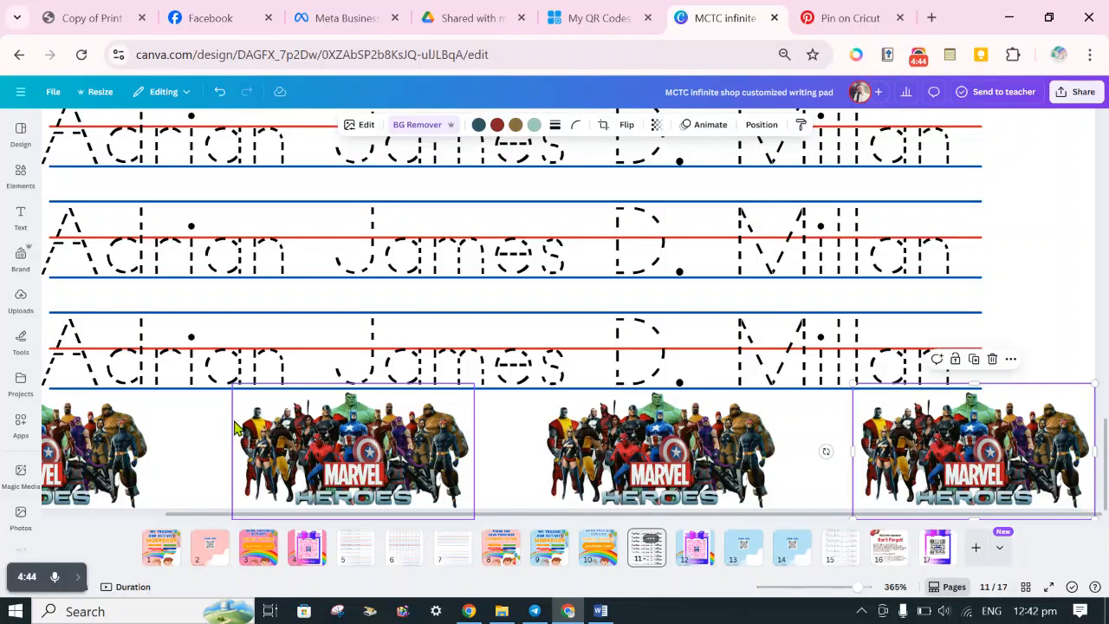
Select all four footer Marvel Heroes images and space them evenly with Tidy up.
left_click(840, 589)
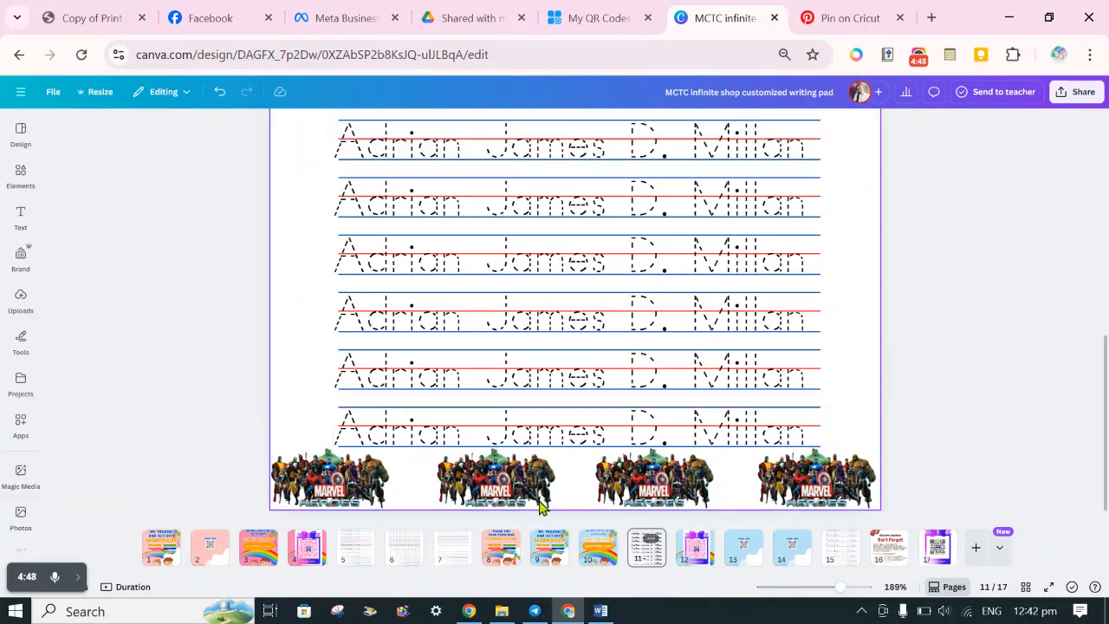
left_click(375, 491)
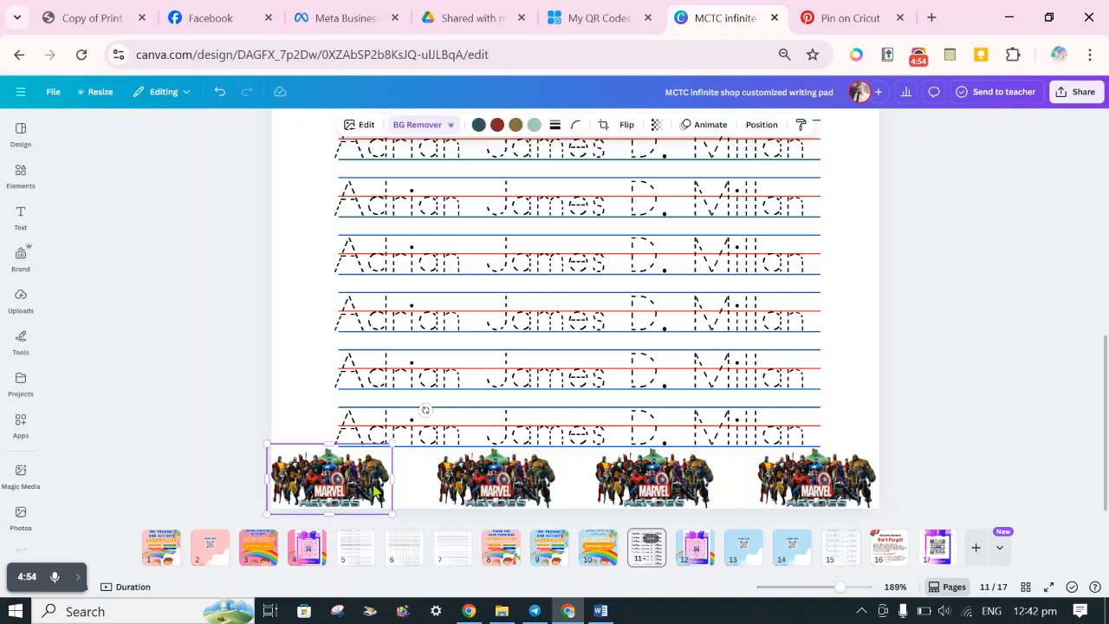
left_click(498, 485, "shift")
left_click(678, 494, "shift")
left_click(791, 492, "shift")
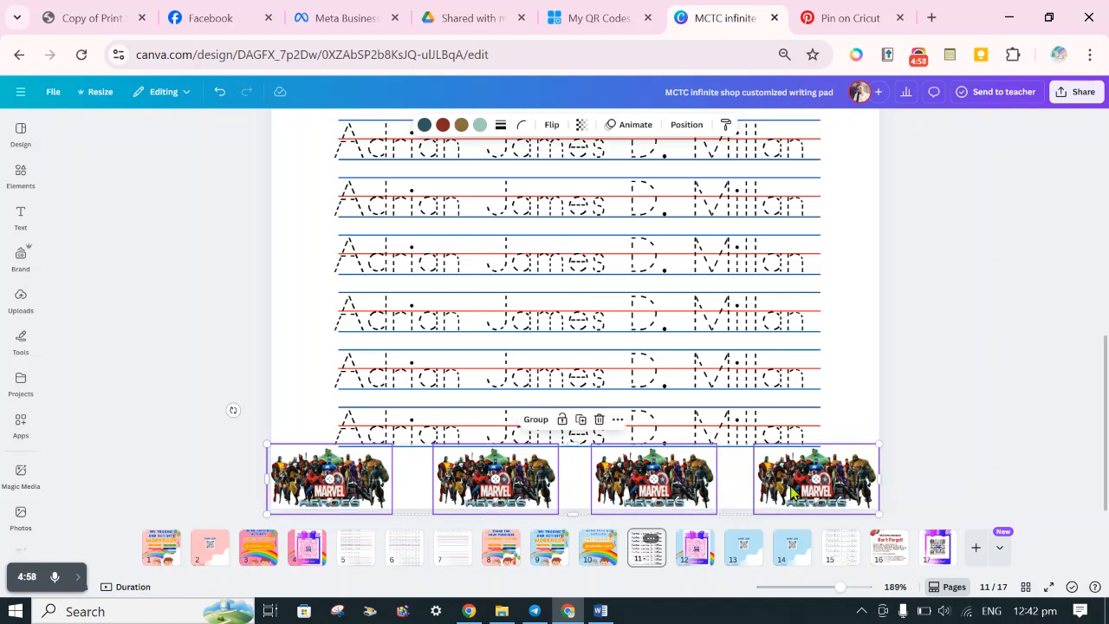
right_click(791, 492)
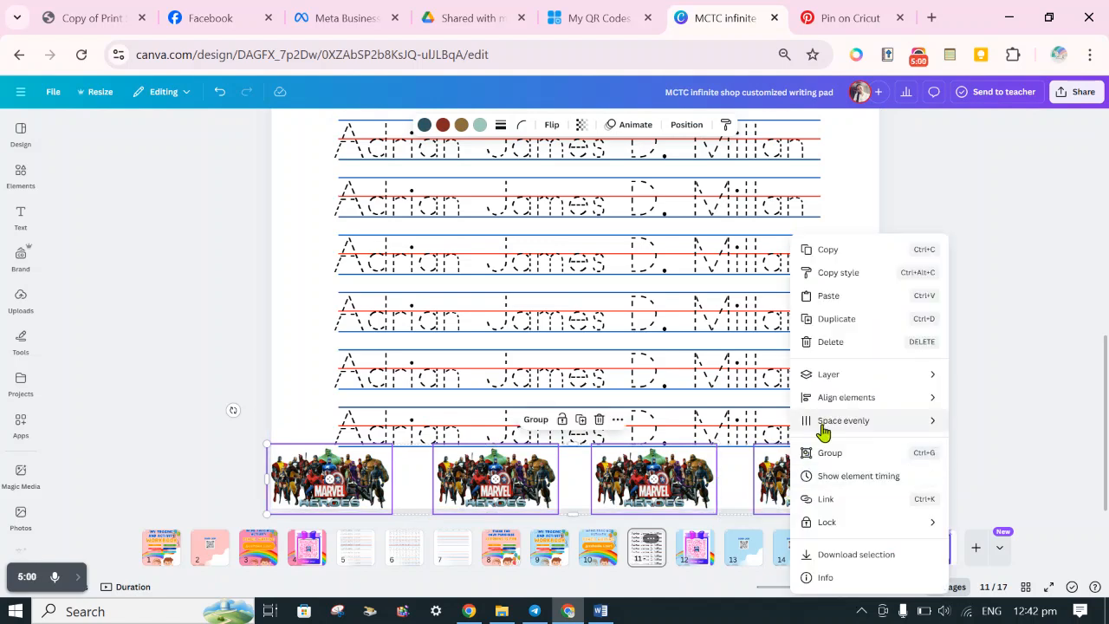
mouse_move(821, 431)
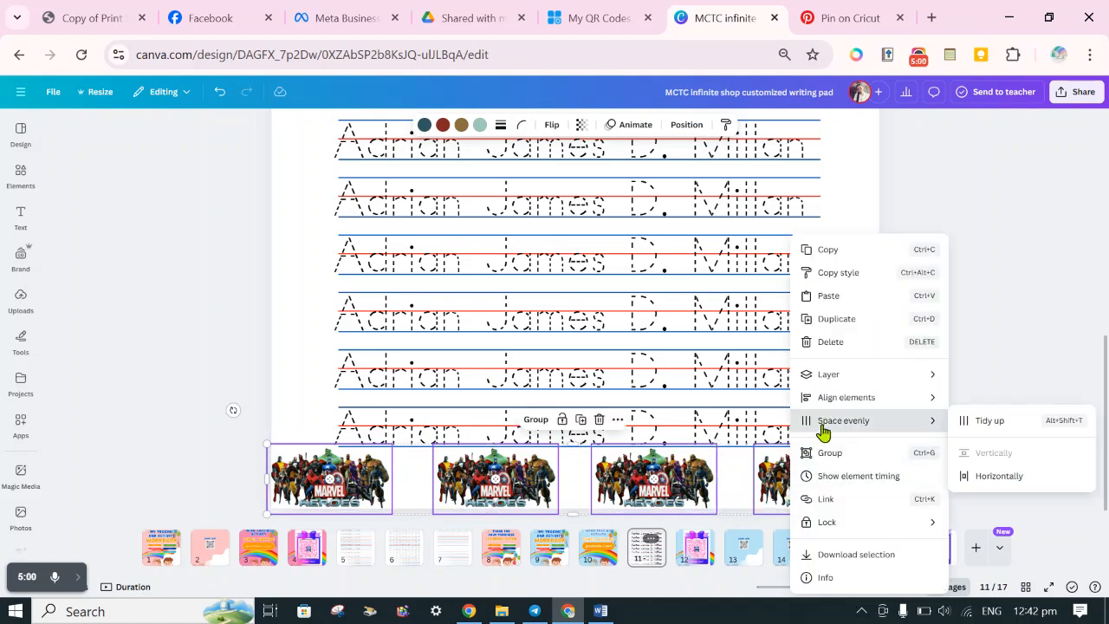
left_click(970, 425)
left_click(970, 423)
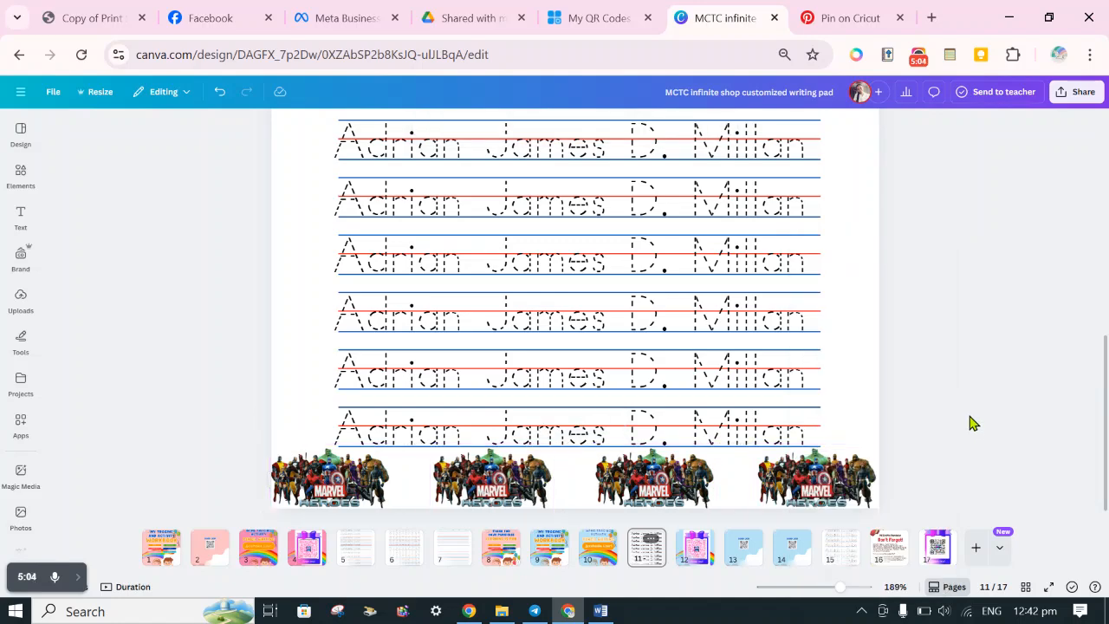
Paste another copy of the footer Marvel Heroes image and place it beside the end of the "I can trace my name" title.
scroll(944, 424, "up", 5)
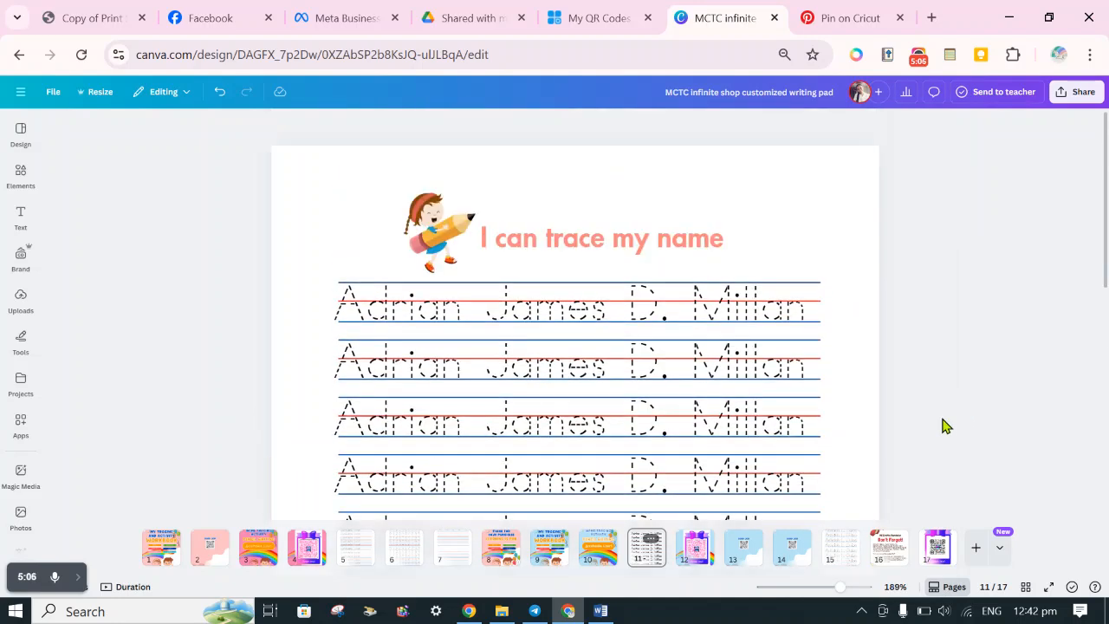
scroll(945, 424, "down", 5)
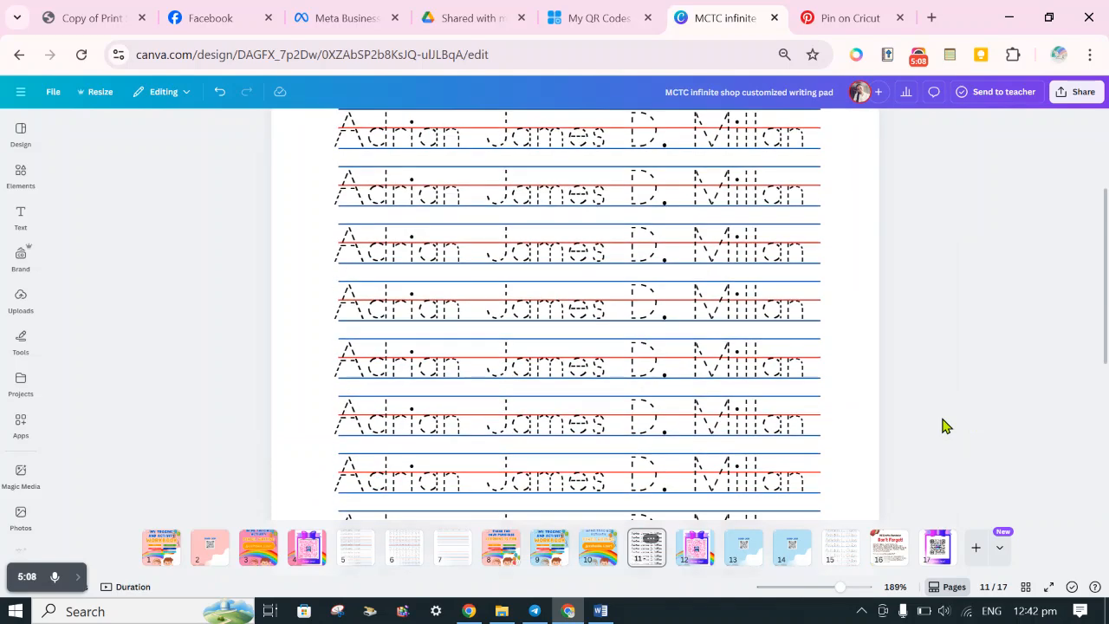
left_click(862, 494)
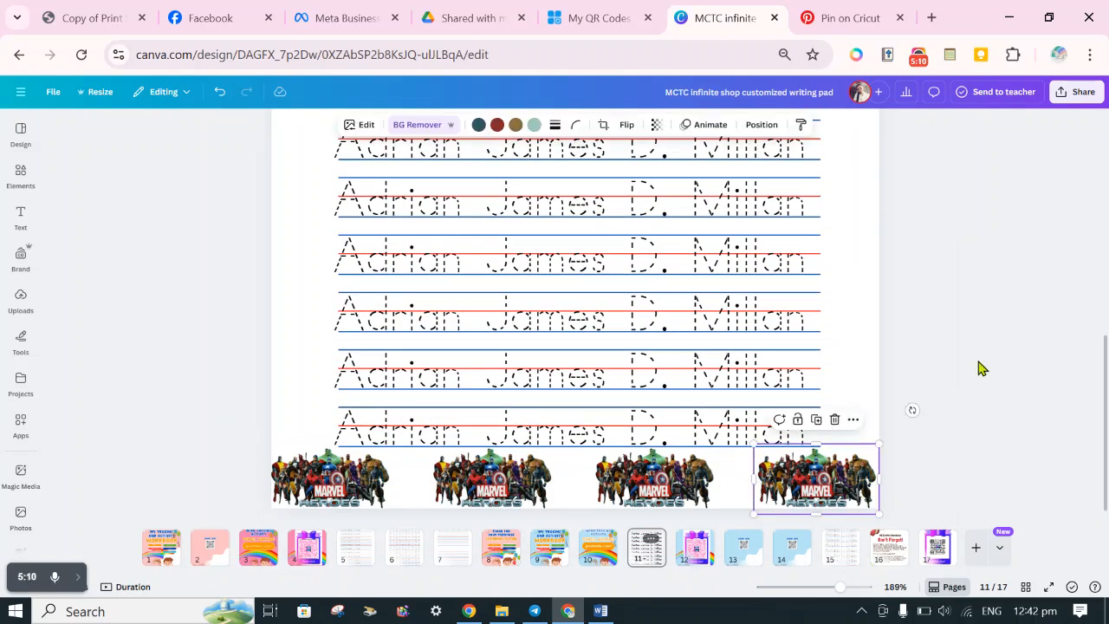
scroll(979, 368, "up", 3)
scroll(979, 368, "down", 4)
scroll(872, 404, "up", 4)
left_click(990, 285)
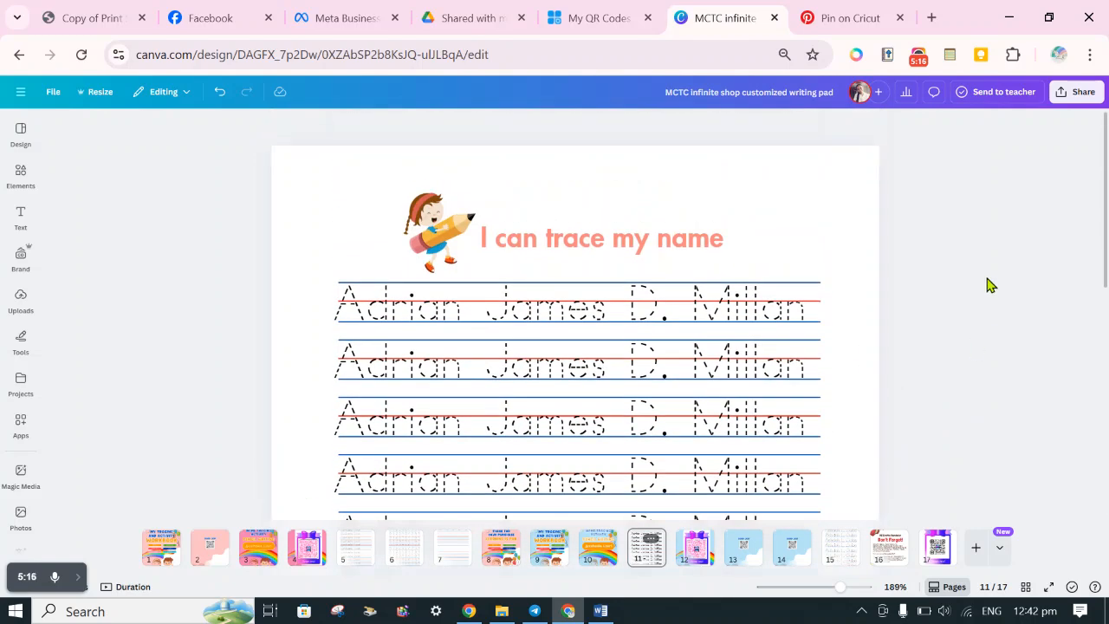
key("ctrl+v")
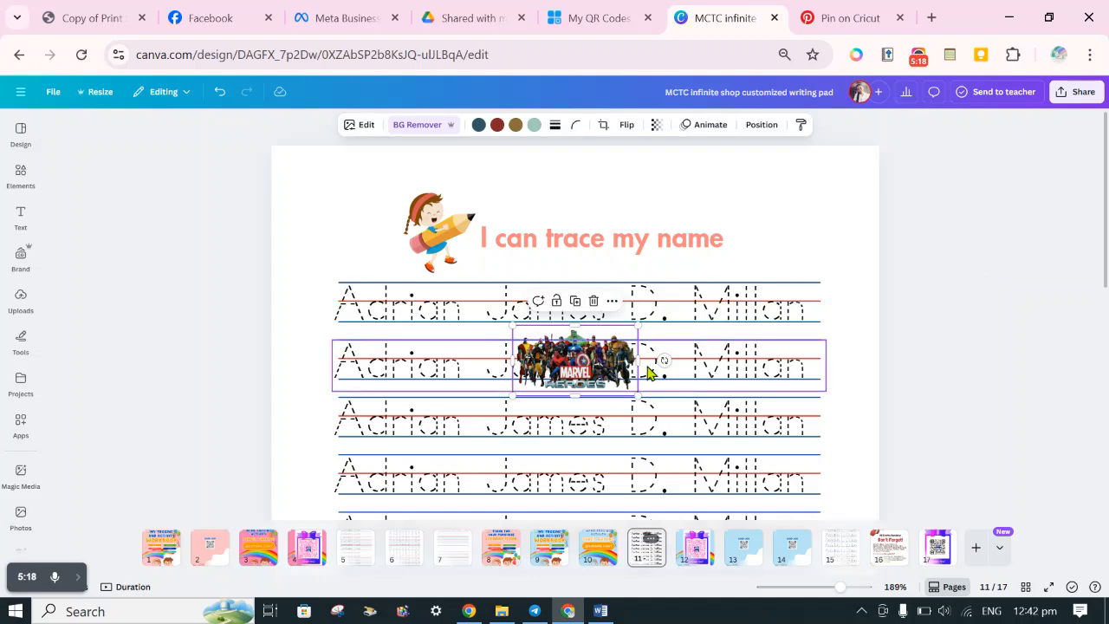
left_click_drag(594, 368, 784, 250)
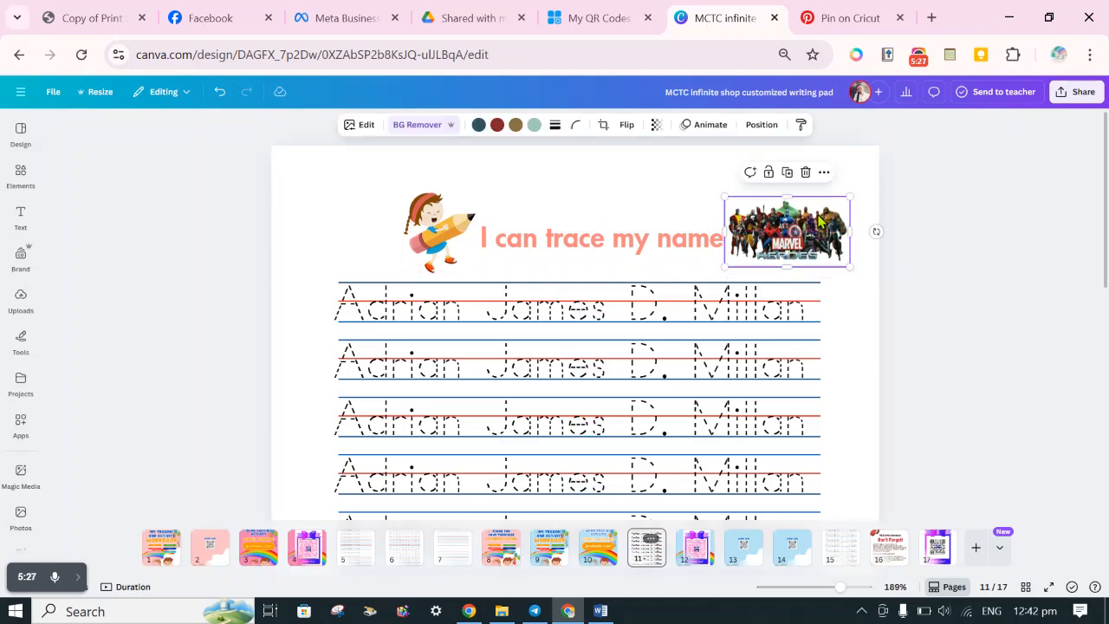
Enlarge the header's Marvel Heroes image slightly by its upper-right corner.
left_click(948, 279)
left_click(789, 237)
left_click_drag(850, 193, 857, 188)
left_click(956, 320)
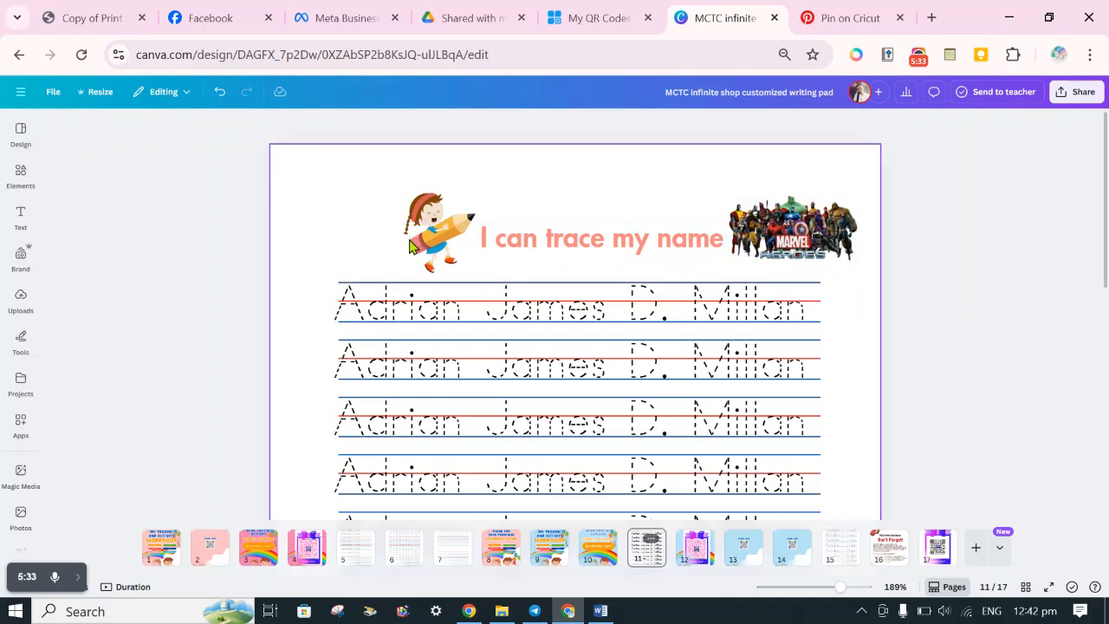
Shift the girl illustration, title and Marvel Heroes image leftward so the header spans the width of the tracing lines, and lower the title slightly.
left_click_drag(437, 264, 366, 267)
left_click_drag(538, 251, 493, 244)
left_click_drag(798, 227, 758, 229)
left_click(977, 243)
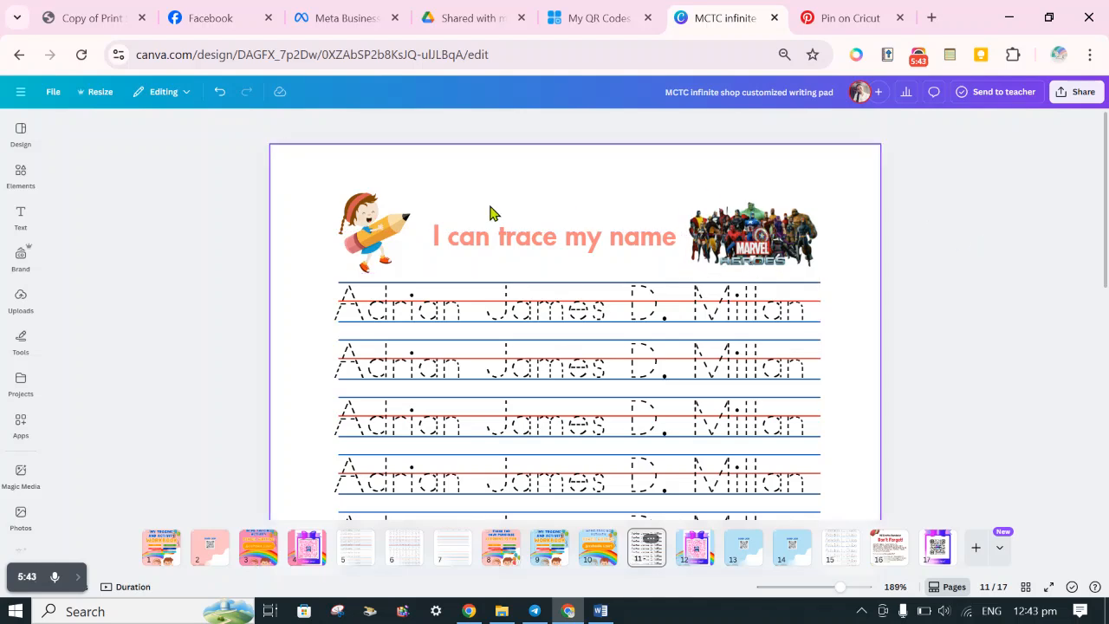
left_click_drag(491, 240, 489, 240)
left_click(1009, 374)
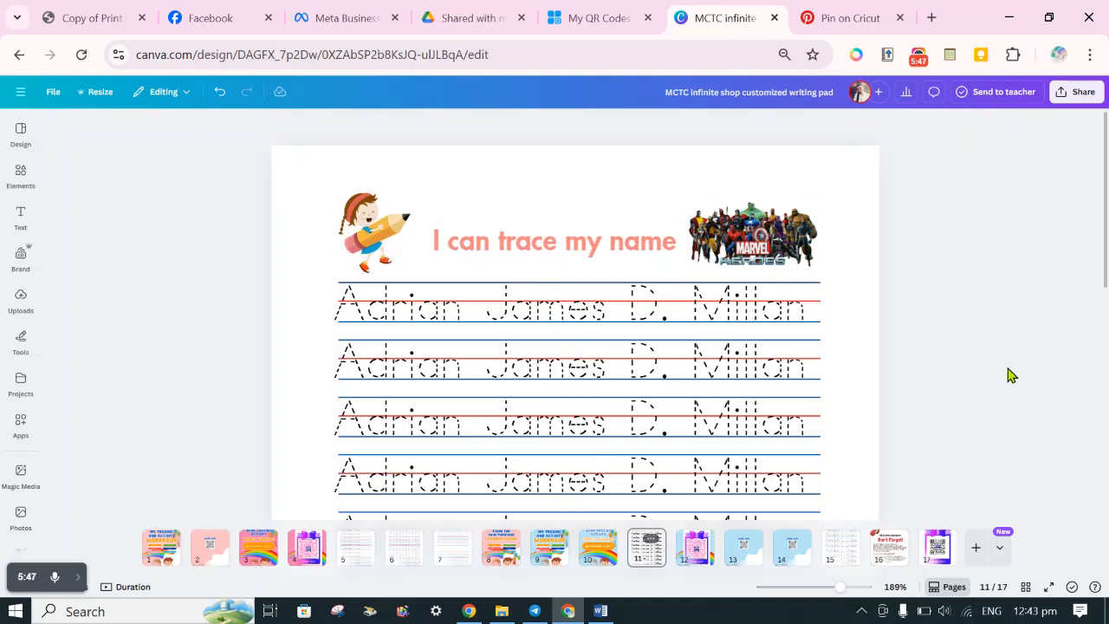
Preview page 11 in full screen, view the whole page, and compare it with the name-tracing worksheet on page 5.
left_click(1050, 588)
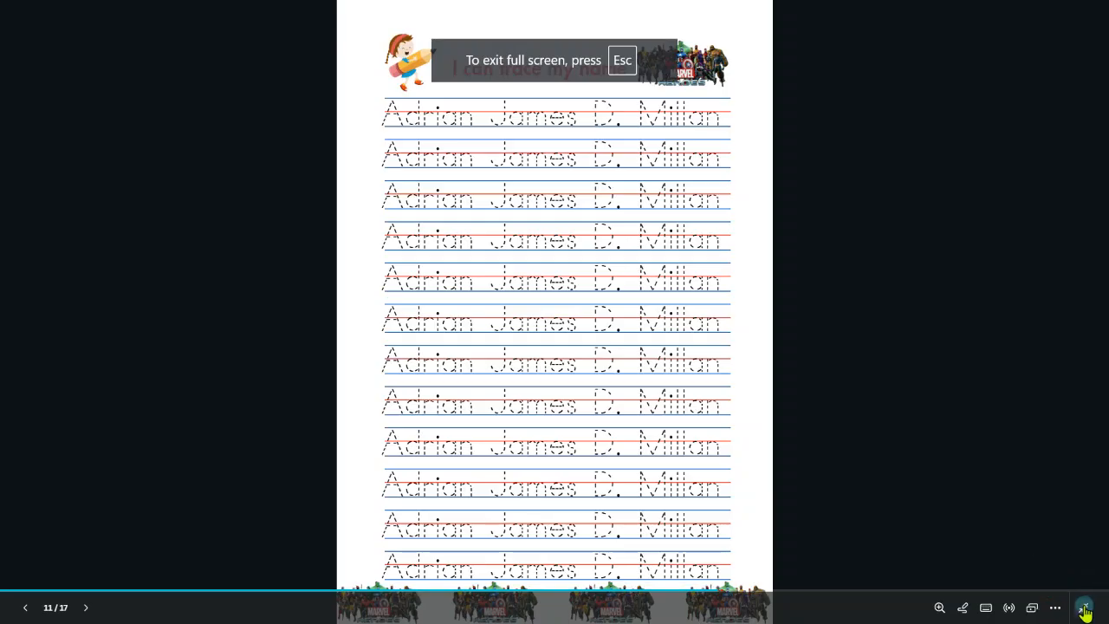
left_click(1085, 610)
left_click(1005, 374)
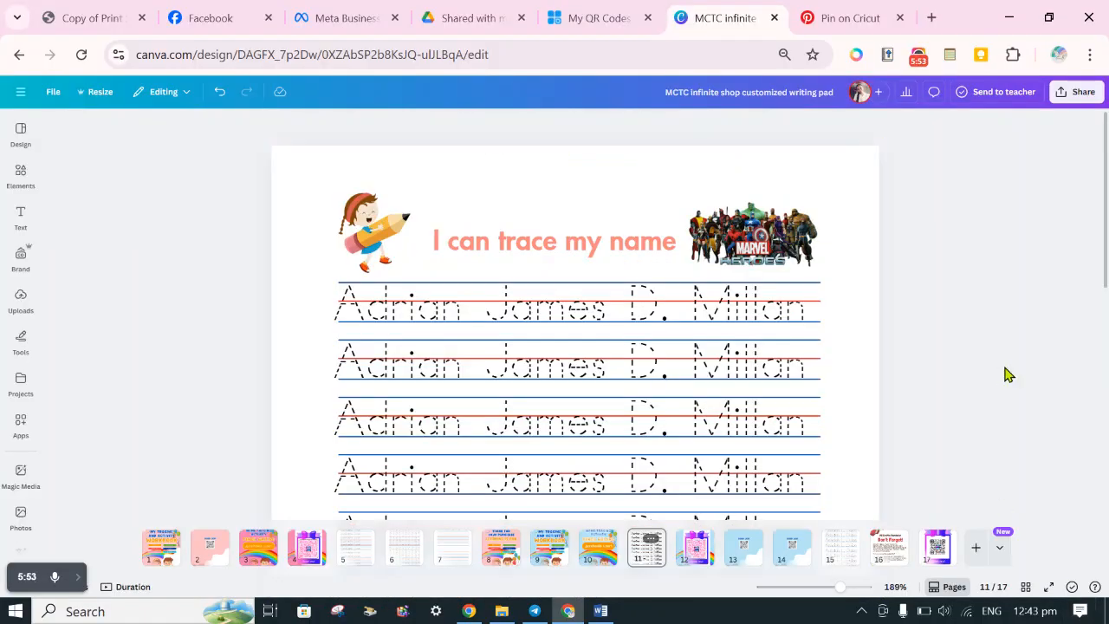
left_click_drag(840, 587, 819, 587)
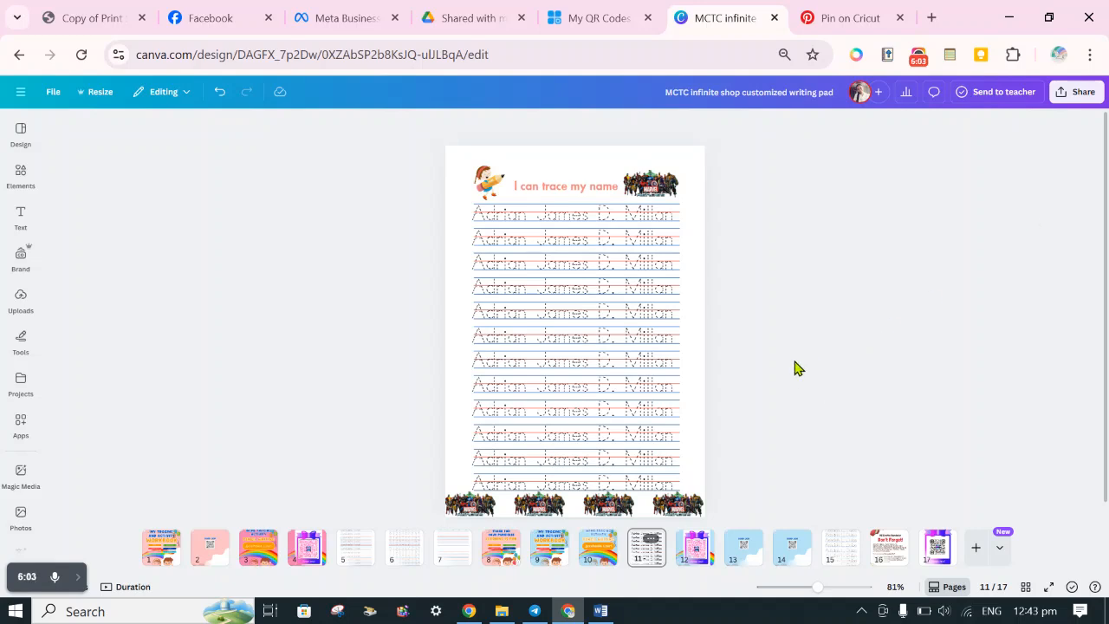
left_click(365, 554)
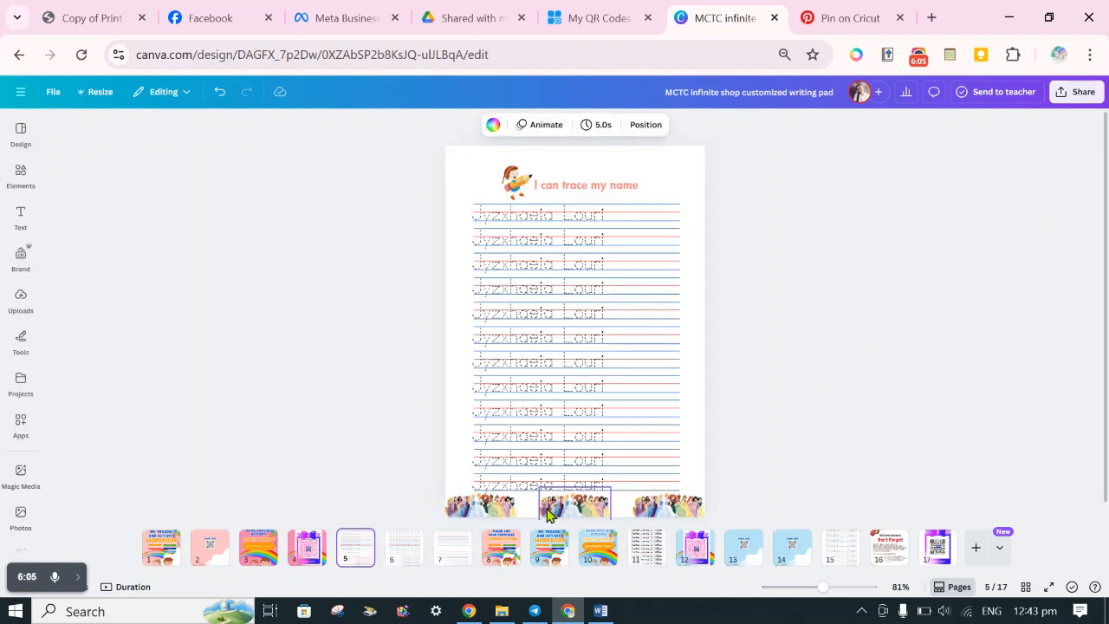
left_click(629, 554)
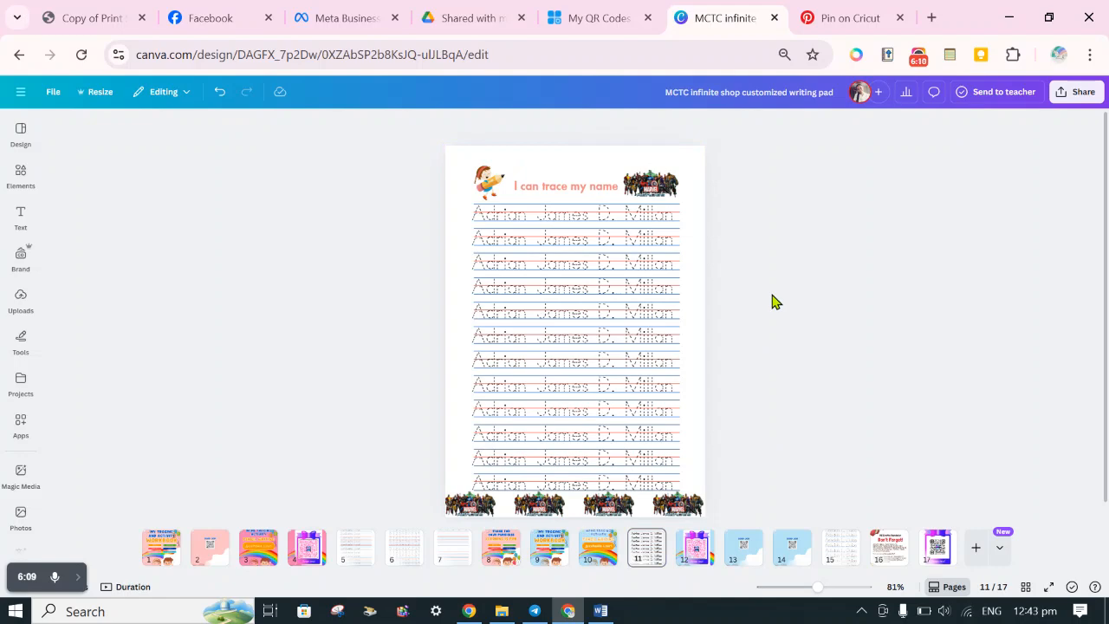
Center-align the dotted name text on all the tracing lines of page 11.
left_click(649, 212)
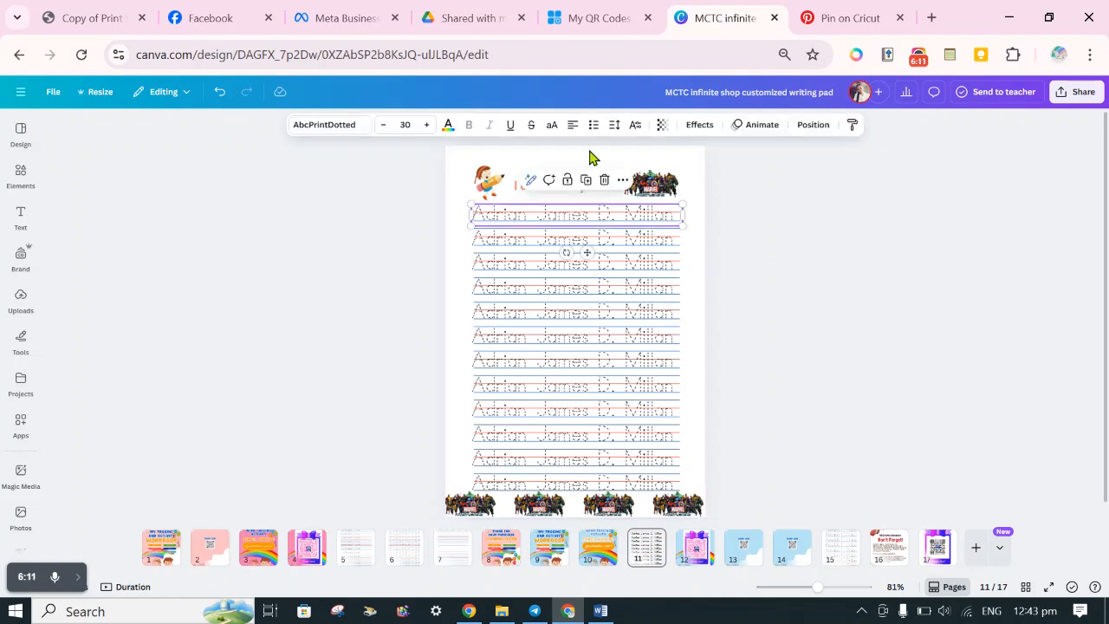
left_click(597, 238)
left_click(571, 126)
left_click(823, 318)
left_click_drag(380, 266, 615, 487)
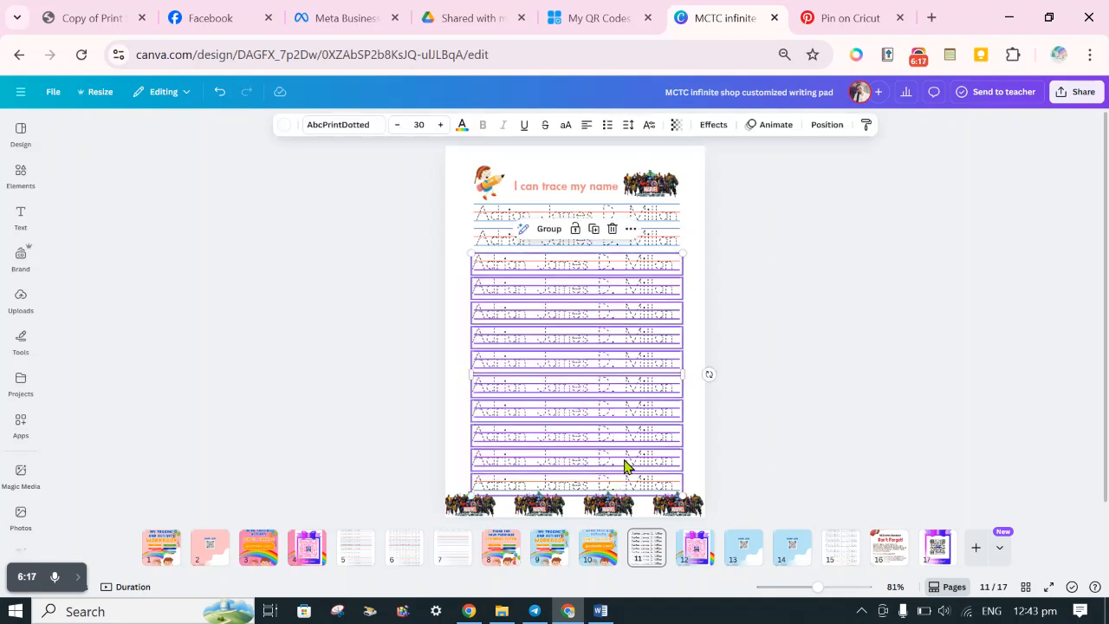
left_click(586, 125)
left_click(751, 288)
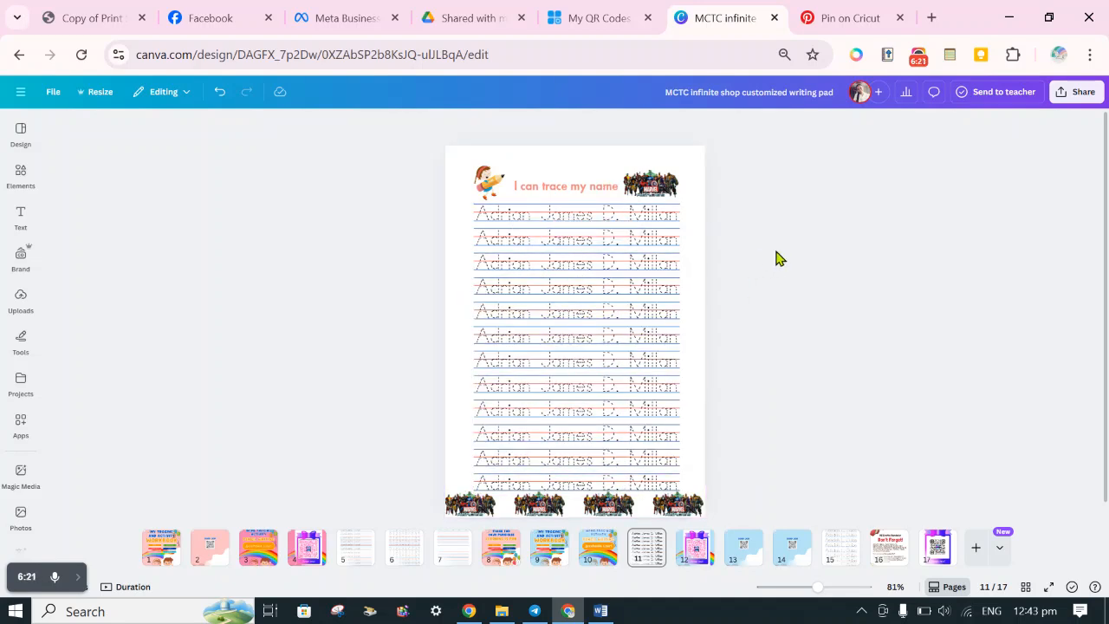
Look through the neighbouring cover pages and open the "Name Tracing Activity Pencil Writing" cover on page 10.
left_click(696, 546)
left_click(598, 546)
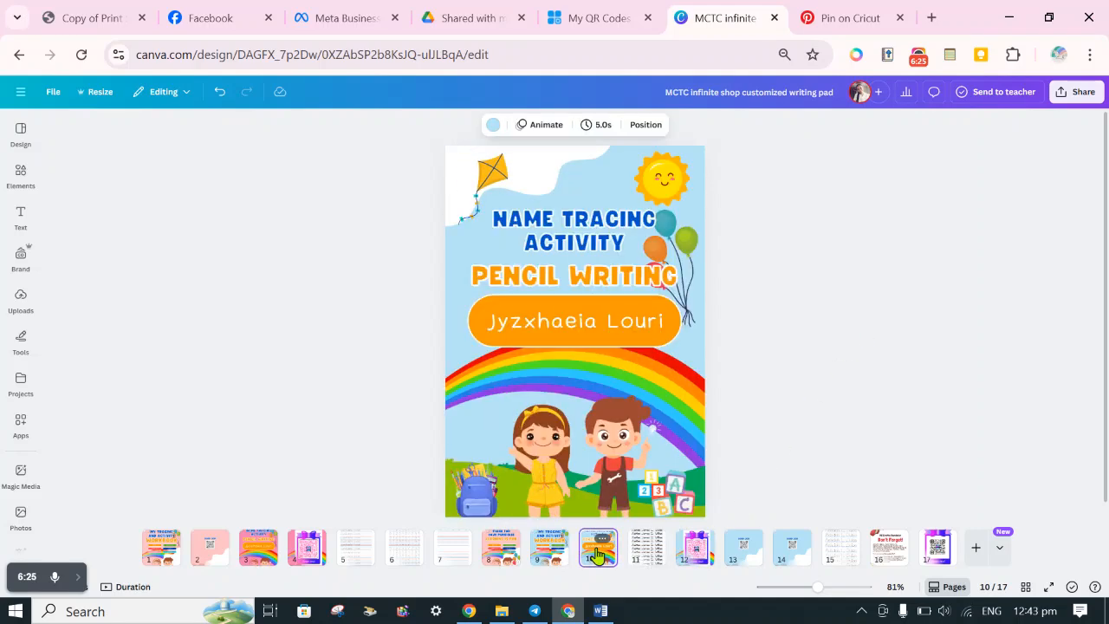
left_click(552, 551)
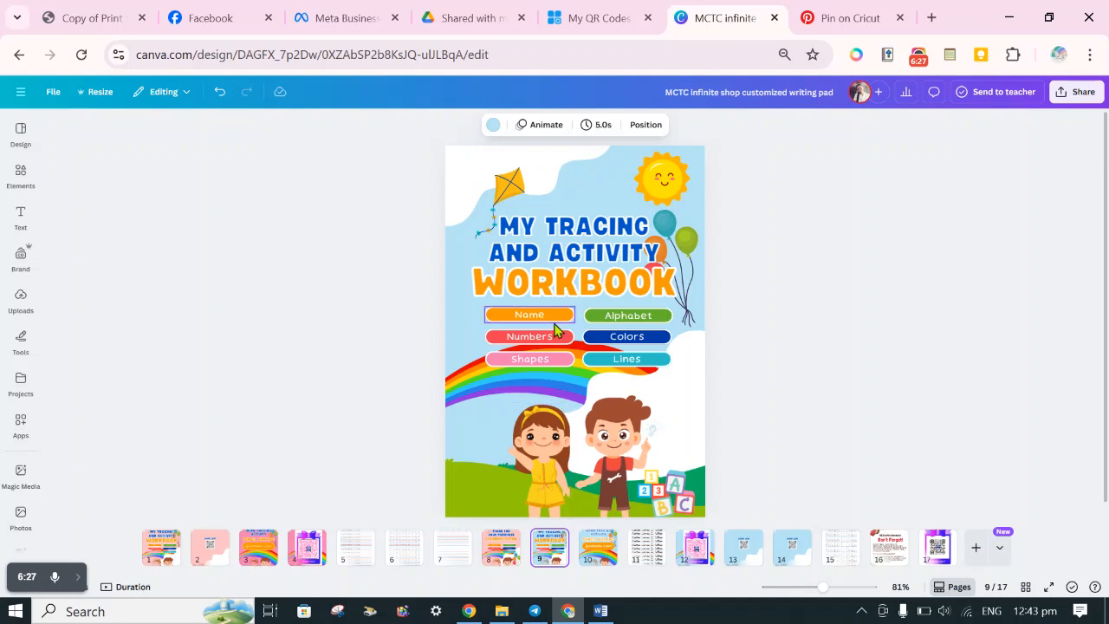
left_click(598, 548)
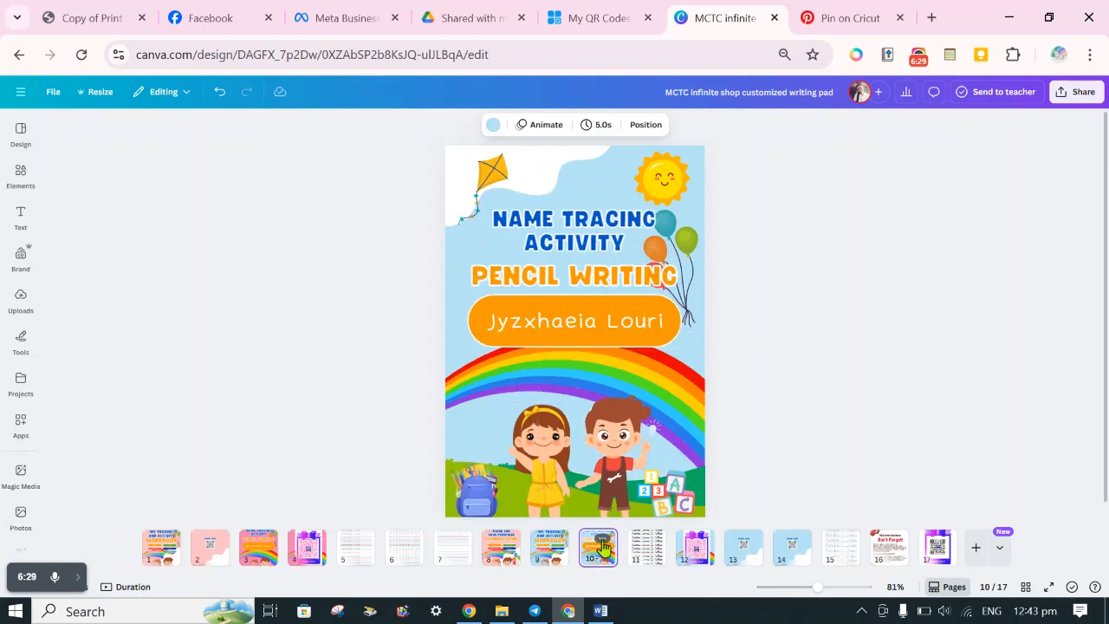
Replace the name in the orange banner of the page 10 cover with the child's full name, including middle initial and surname.
left_click(588, 328)
double_click(588, 326)
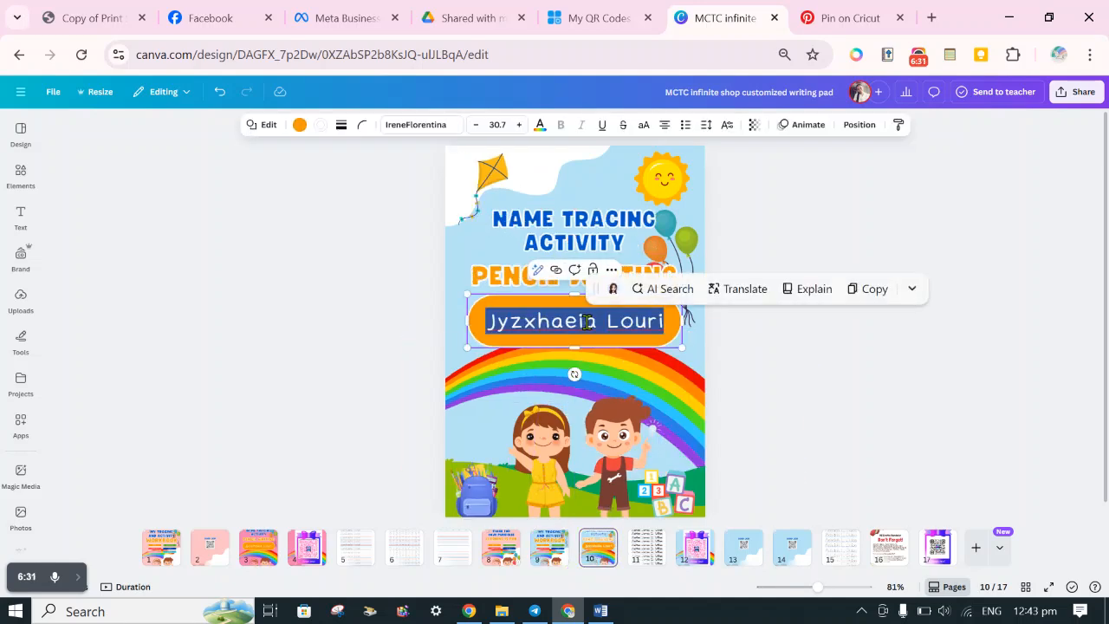
type("Jam")
key("BackSpace")
key("BackSpace")
key("BackSpace")
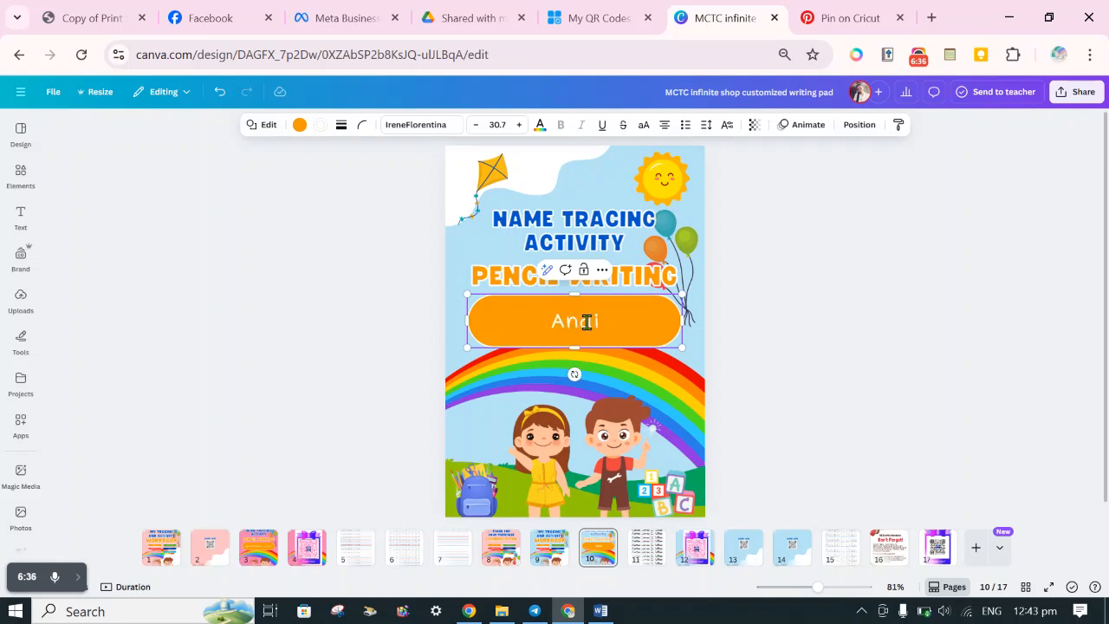
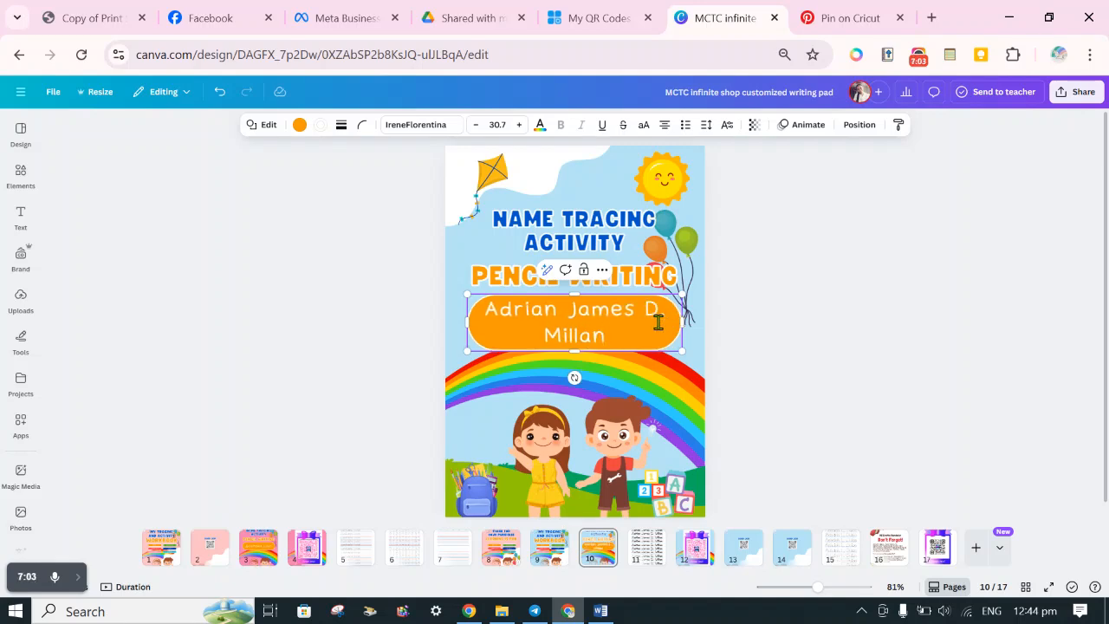
Reduce the font size of the full name in the page 10 cover banner to 22.7 so it fits on one line.
key("ctrl+a")
left_click(475, 125)
left_click(475, 125)
left_click(474, 125)
left_click(475, 125)
left_click(474, 125)
left_click(474, 125)
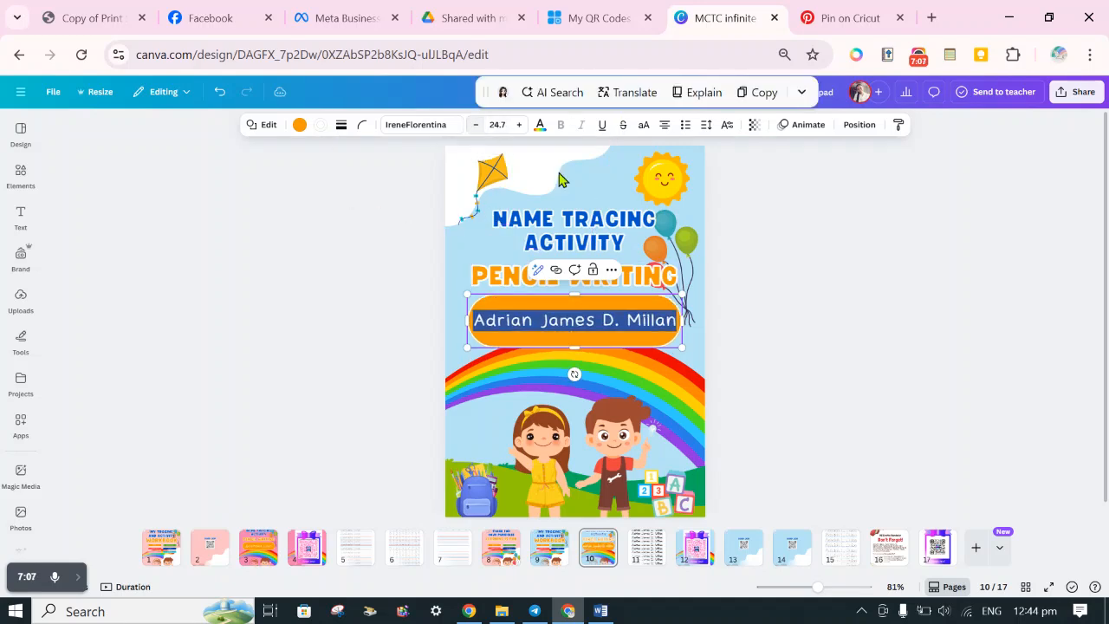
left_click(814, 329)
left_click(636, 326)
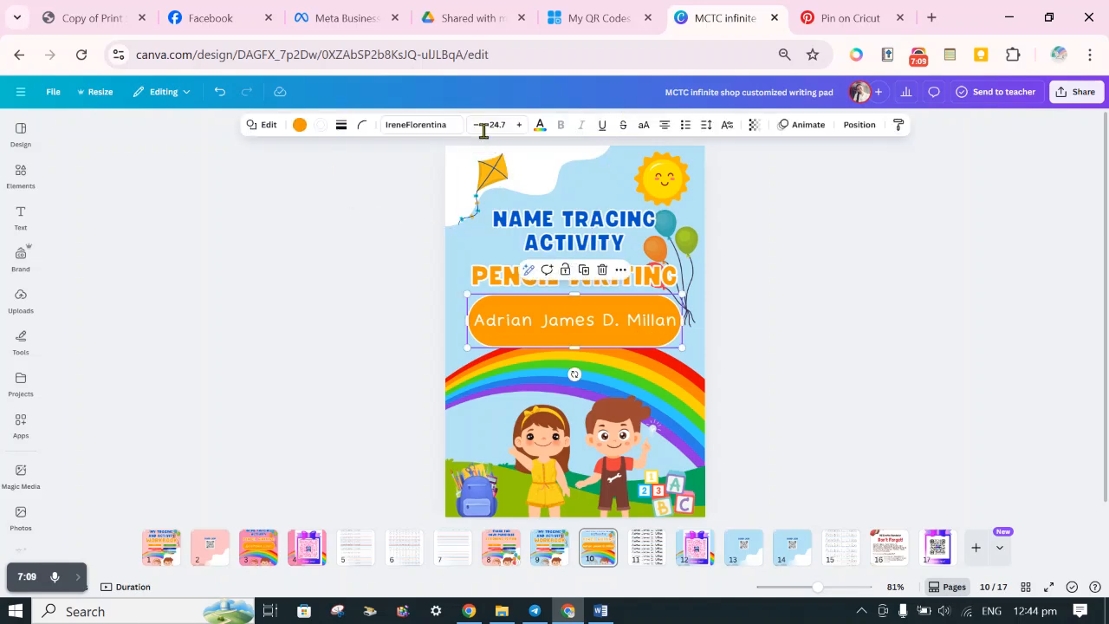
left_click(819, 331)
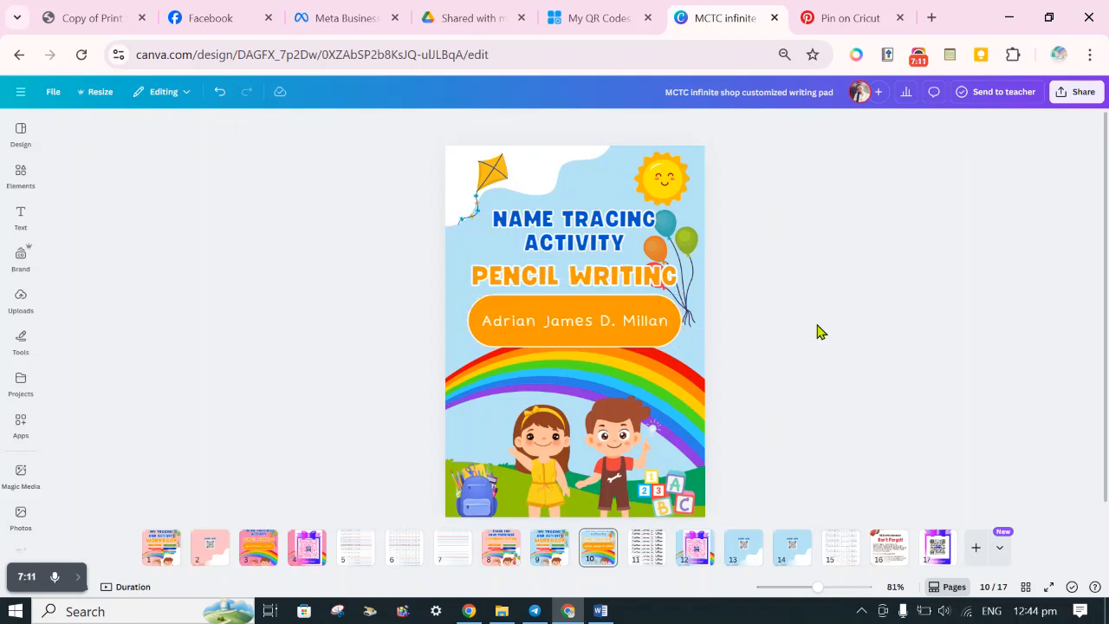
left_click(655, 342)
left_click(868, 302)
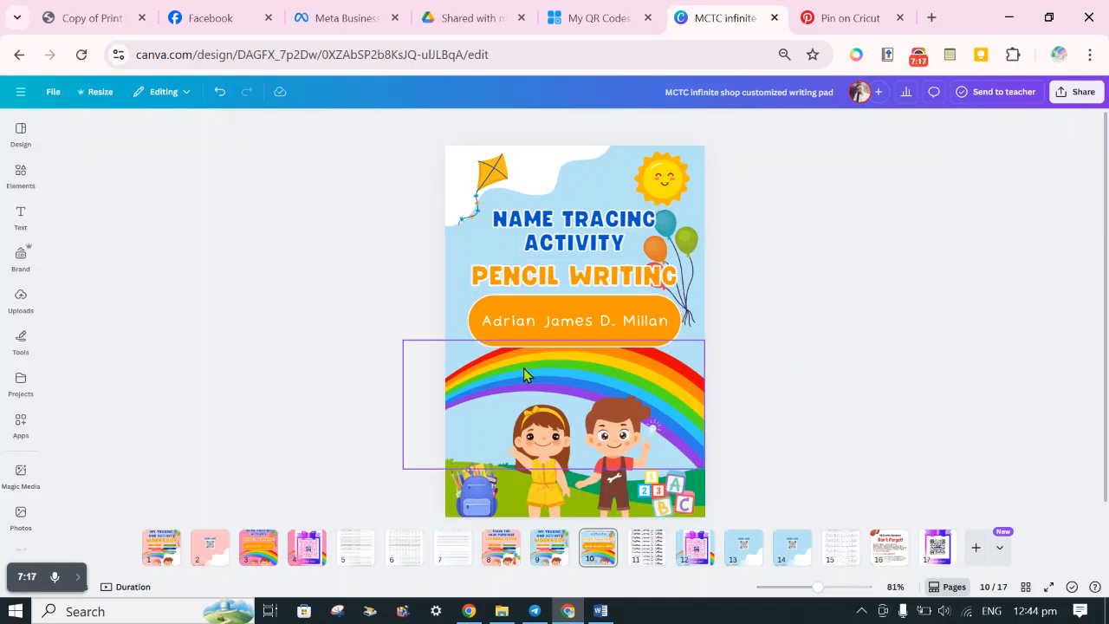
Change the fill of the name banner on the page 10 cover from orange to the teal document colour.
left_click(536, 333)
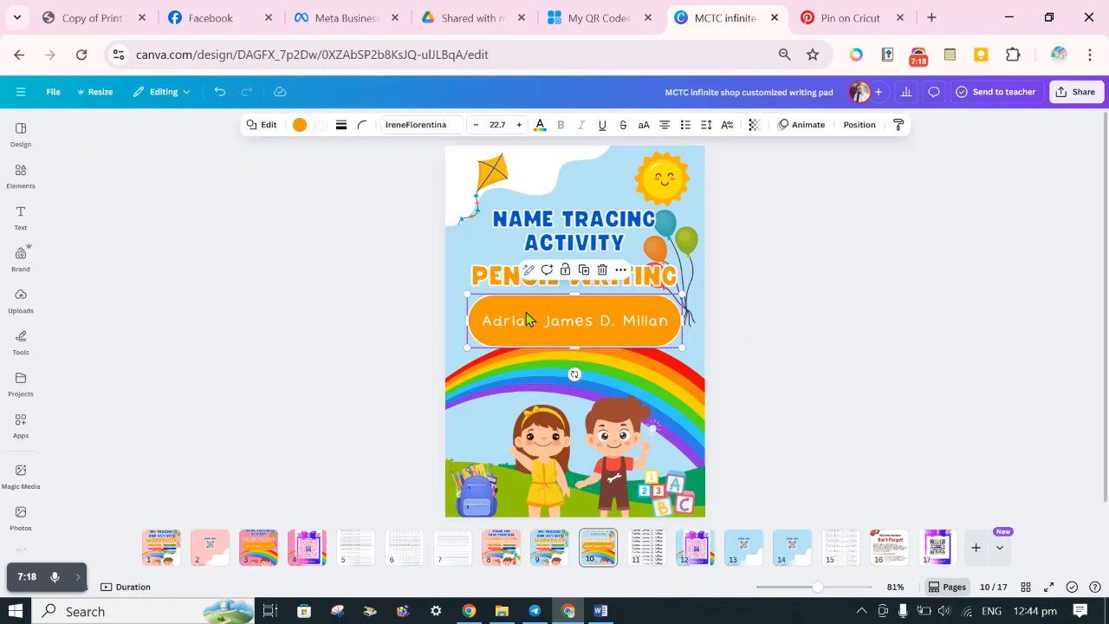
left_click(299, 124)
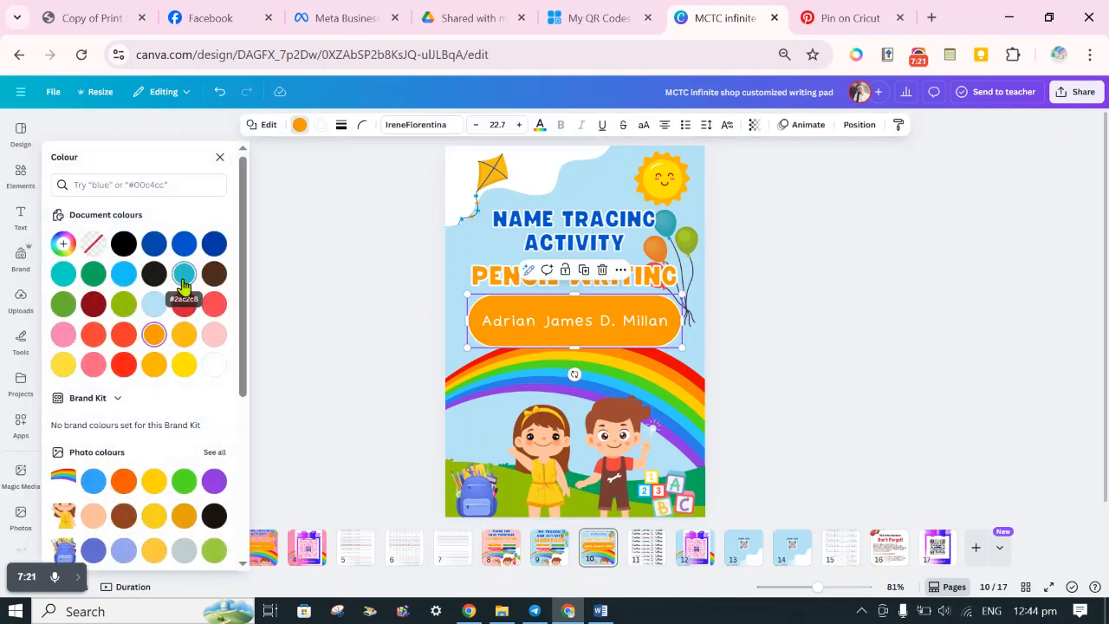
left_click(184, 274)
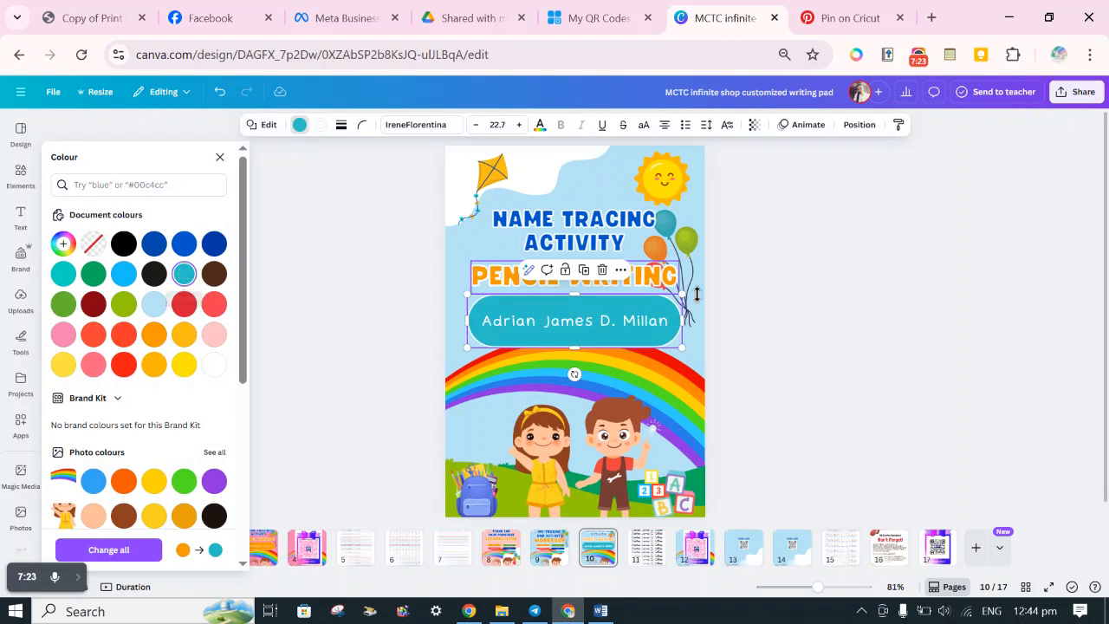
left_click(841, 302)
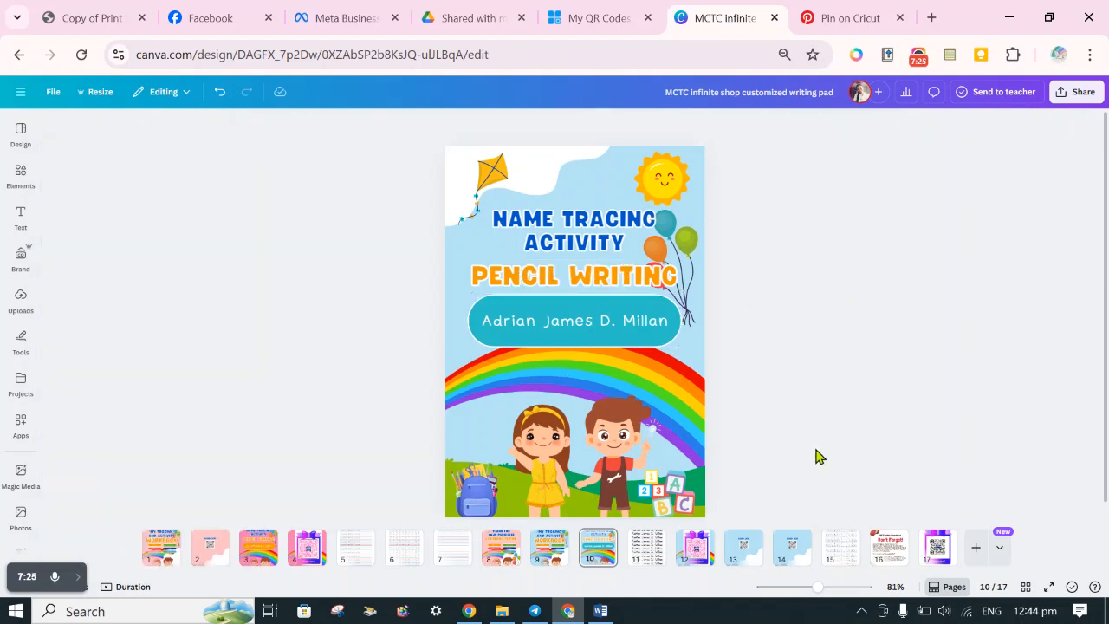
Recolour the name banner on the pink page 3 cover with the coral red document colour.
left_click(512, 569)
left_click(260, 555)
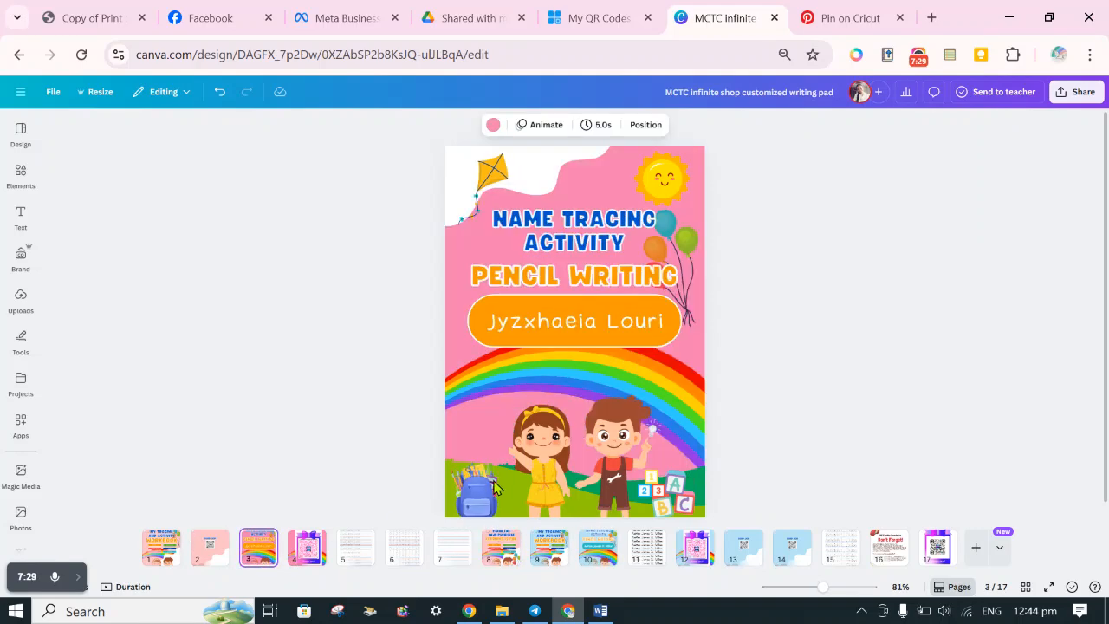
left_click(627, 335)
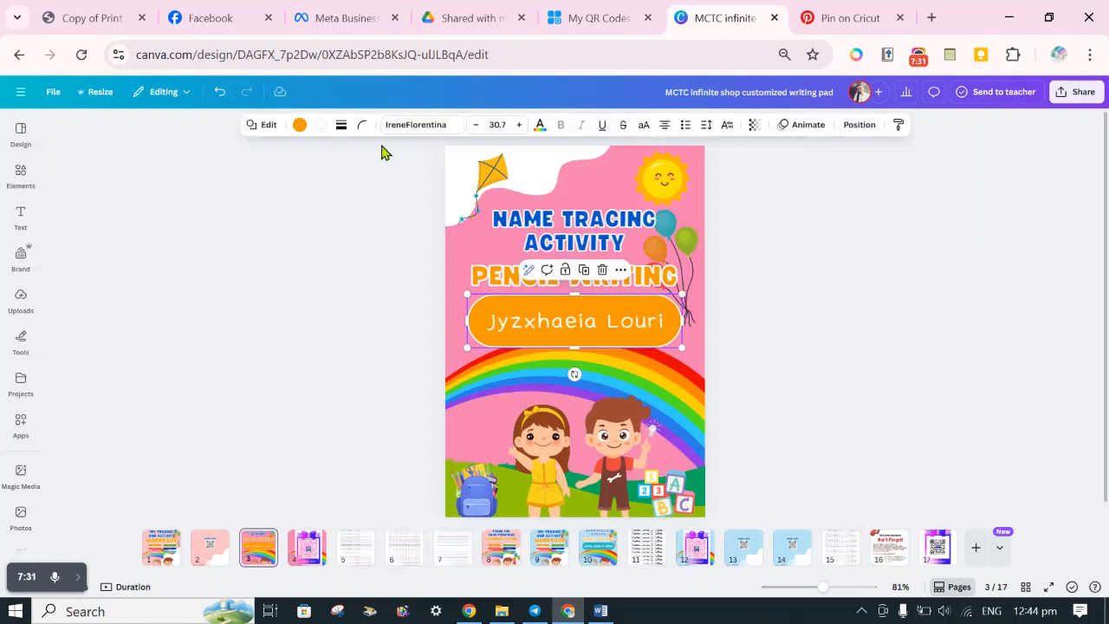
left_click(299, 127)
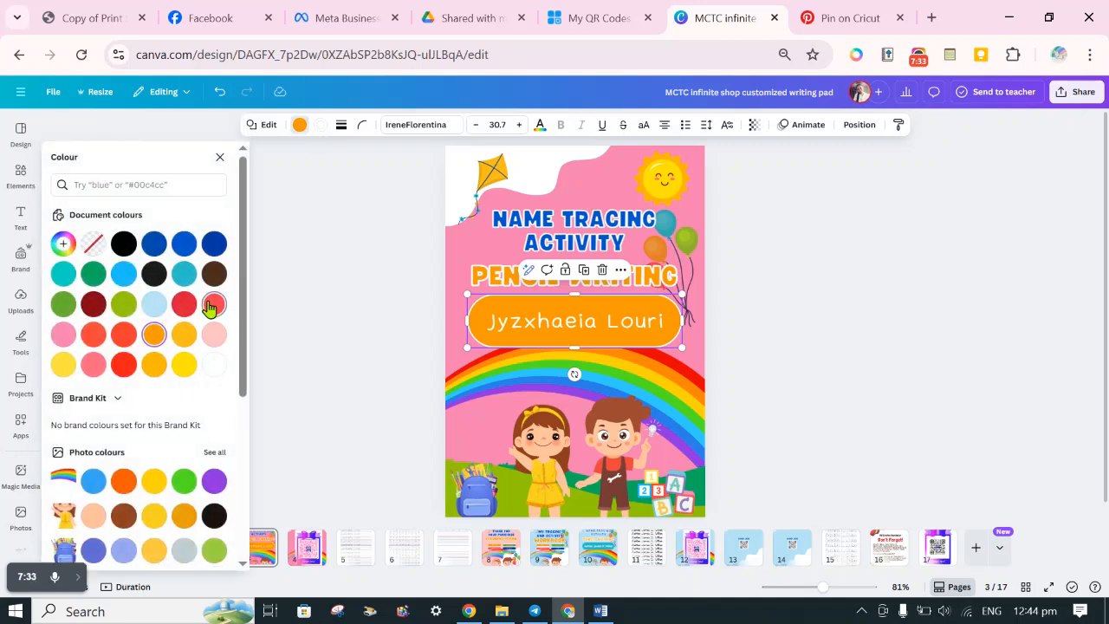
left_click(214, 304)
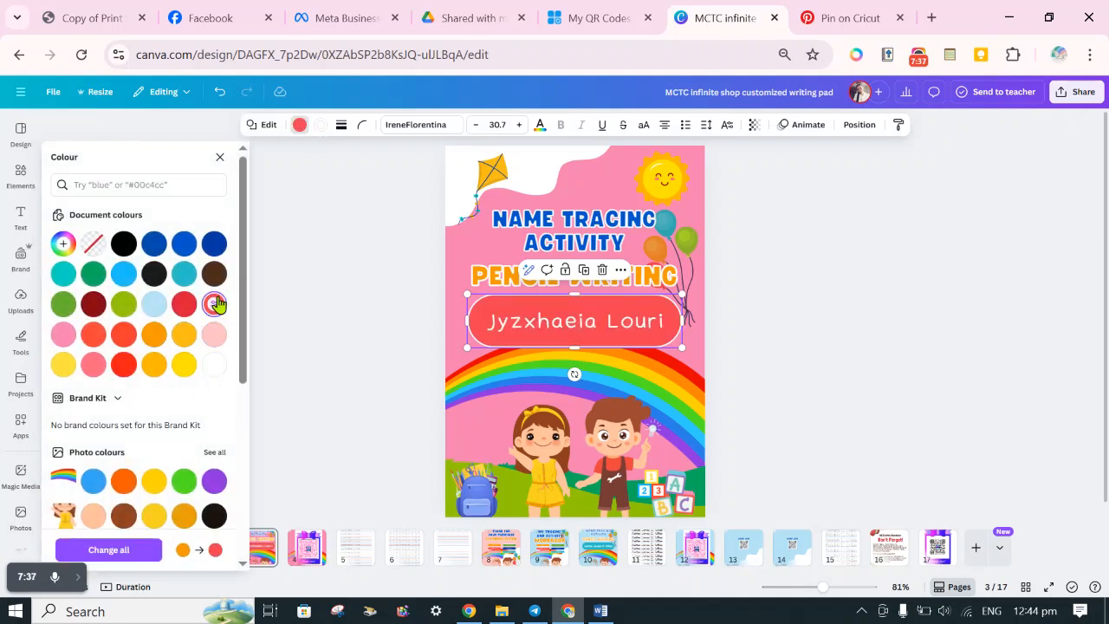
left_click(961, 298)
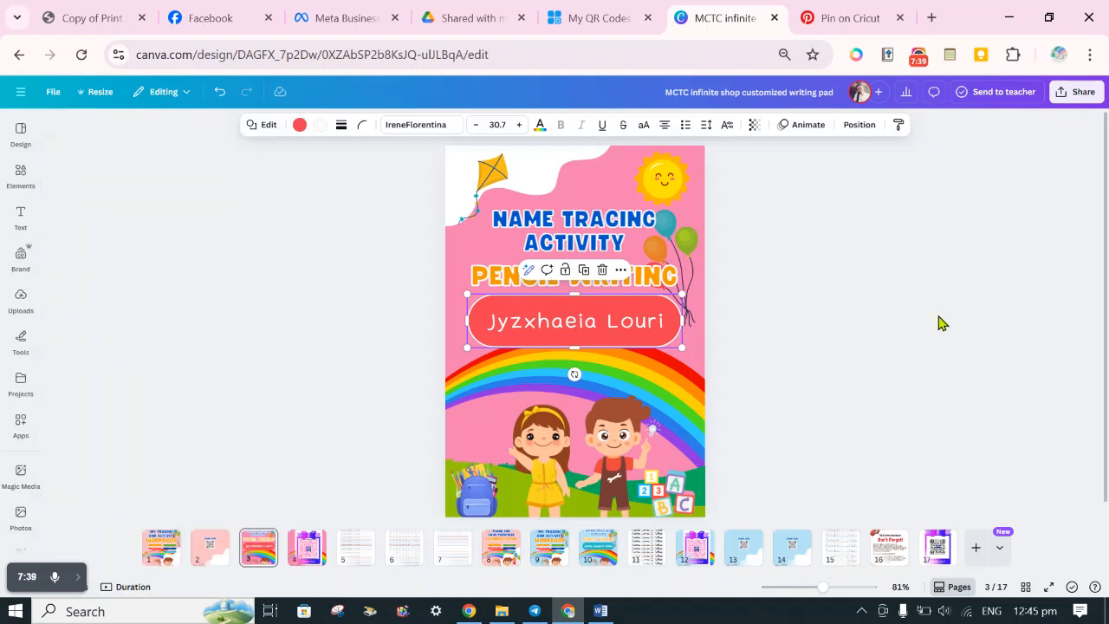
left_click(938, 317)
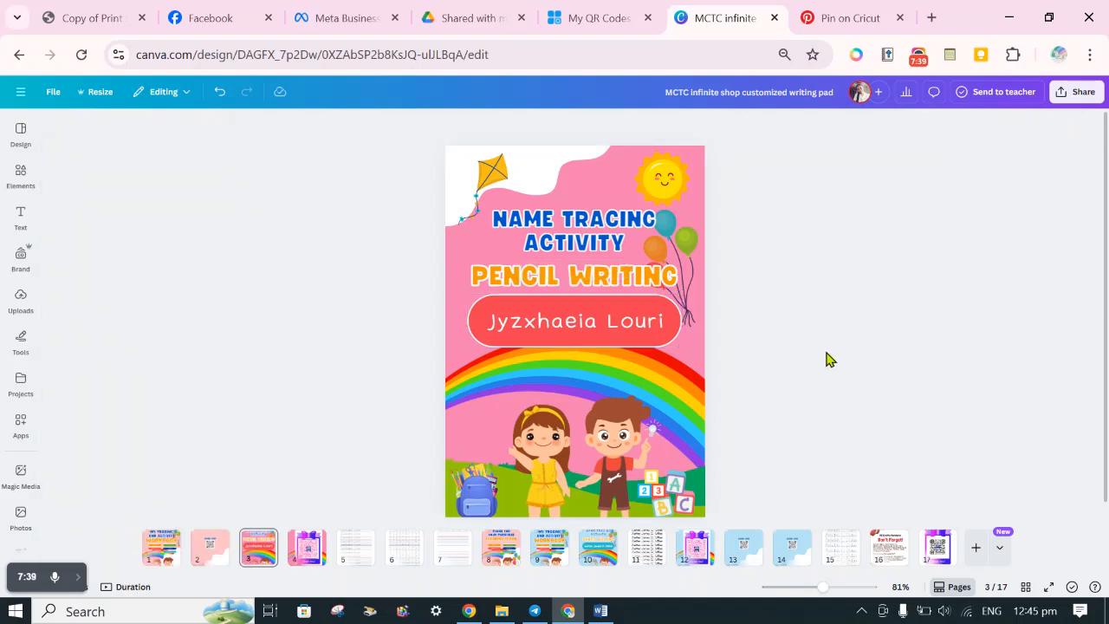
Compare the page 10 cover with page 3, and set the page 3 background to light pink #fcc0c5.
left_click(600, 547)
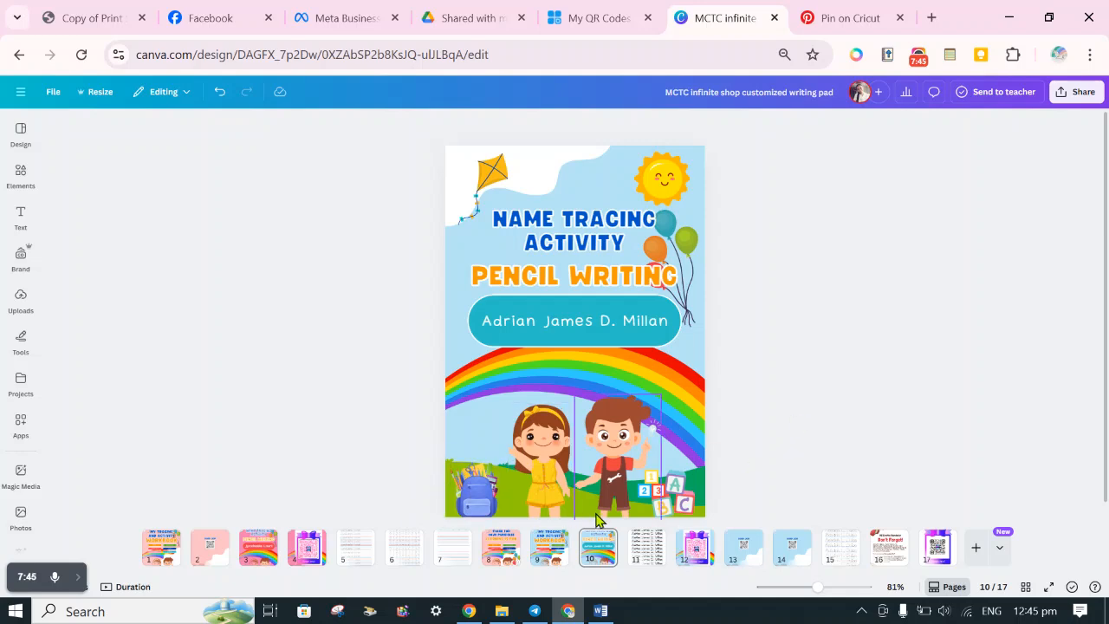
left_click(258, 548)
left_click(451, 313)
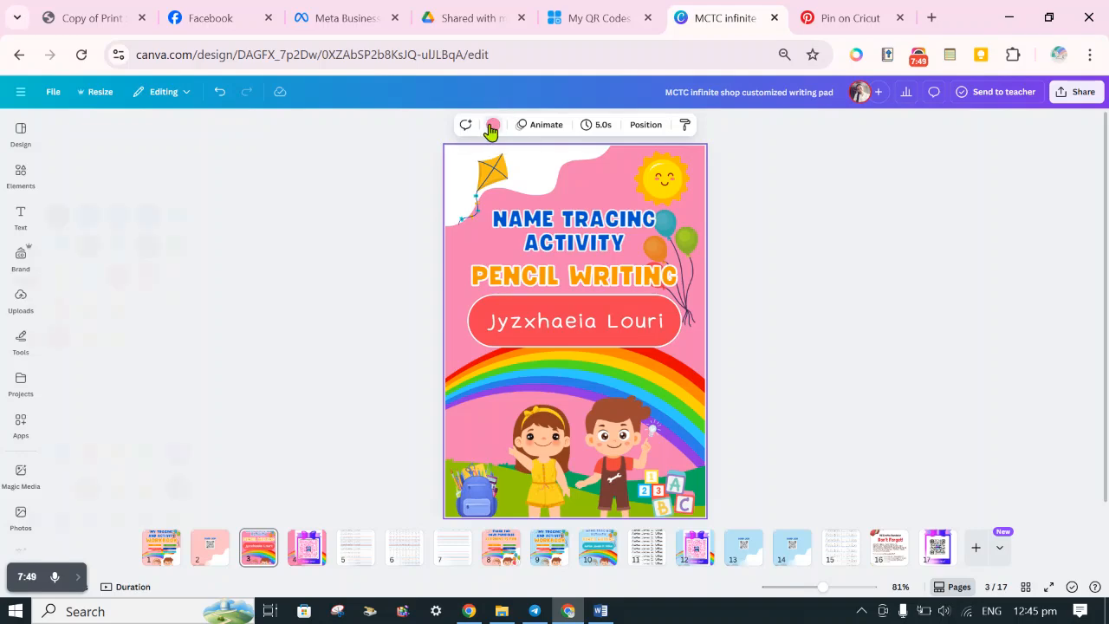
left_click(493, 123)
left_click(180, 305)
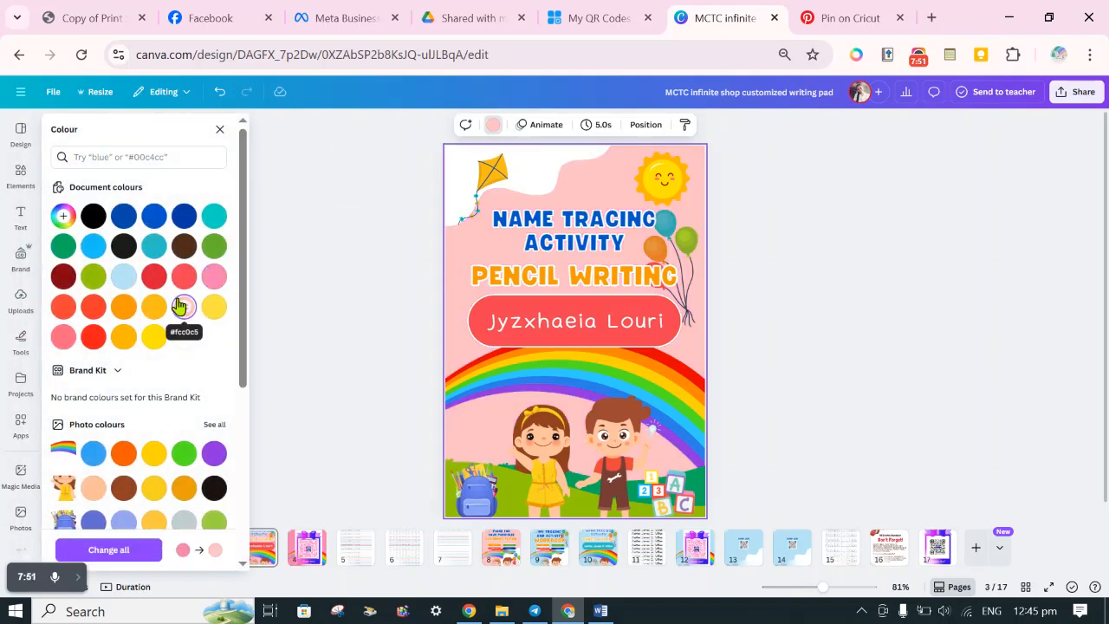
Give the QR code page 4 the same light pink background as the page 3 cover.
left_click(307, 551)
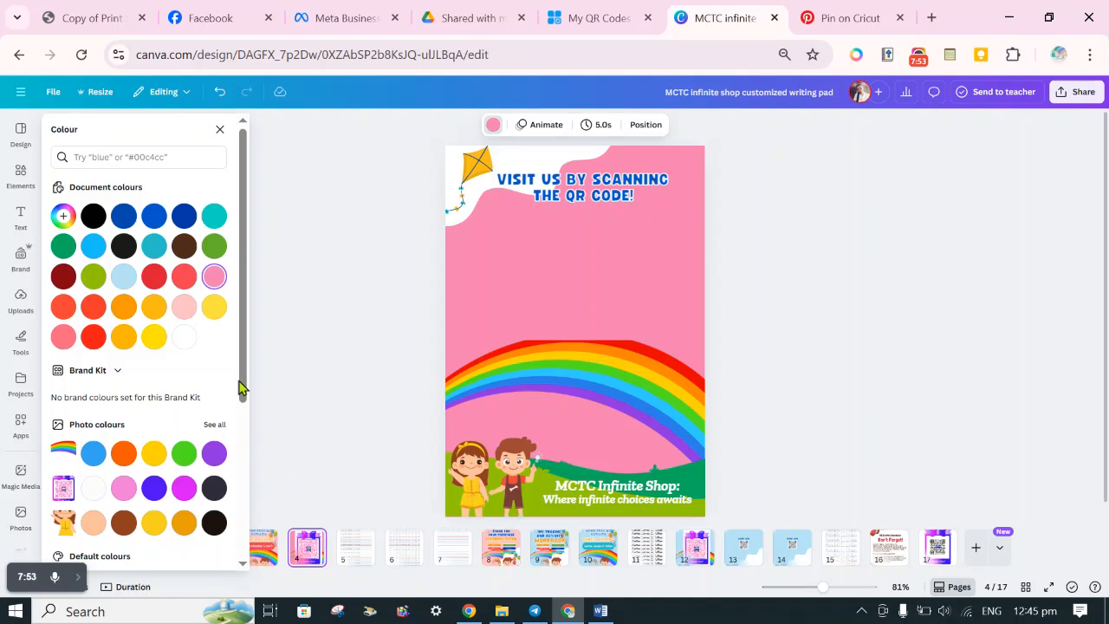
left_click(186, 308)
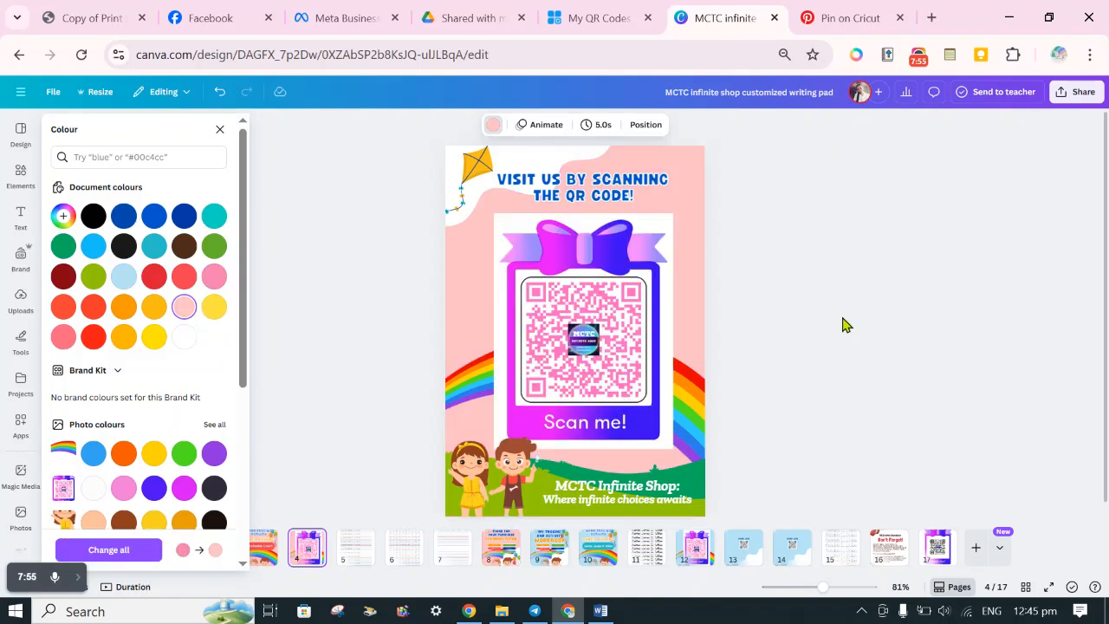
left_click(845, 325)
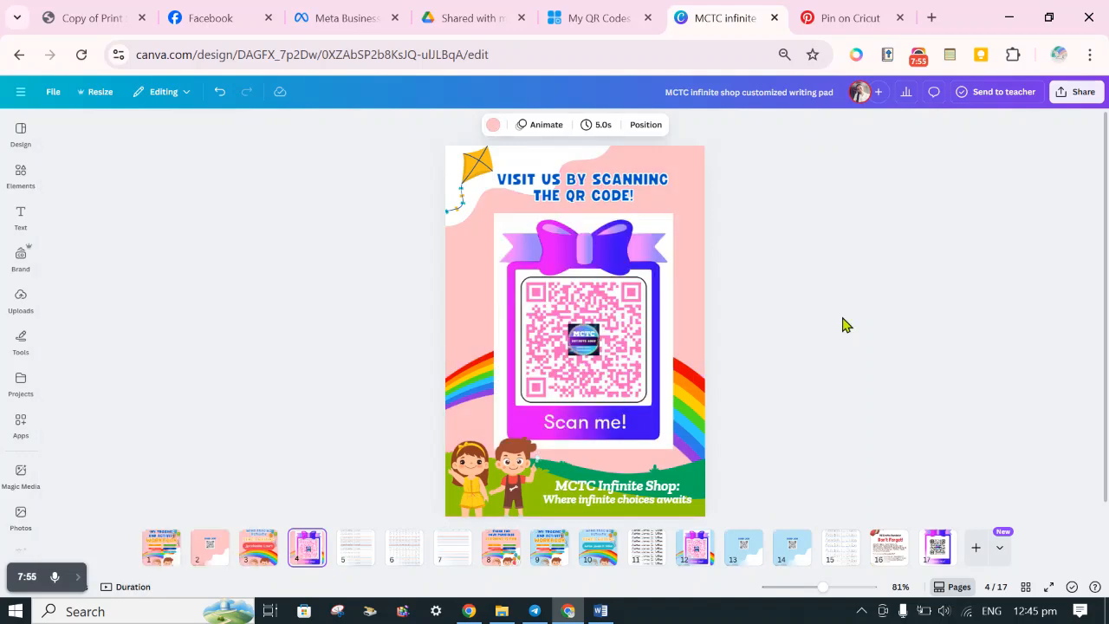
Review the personalized set on pages 10 to 12: the cover, the name-tracing worksheet and the QR code page.
left_click(539, 555)
left_click(596, 551)
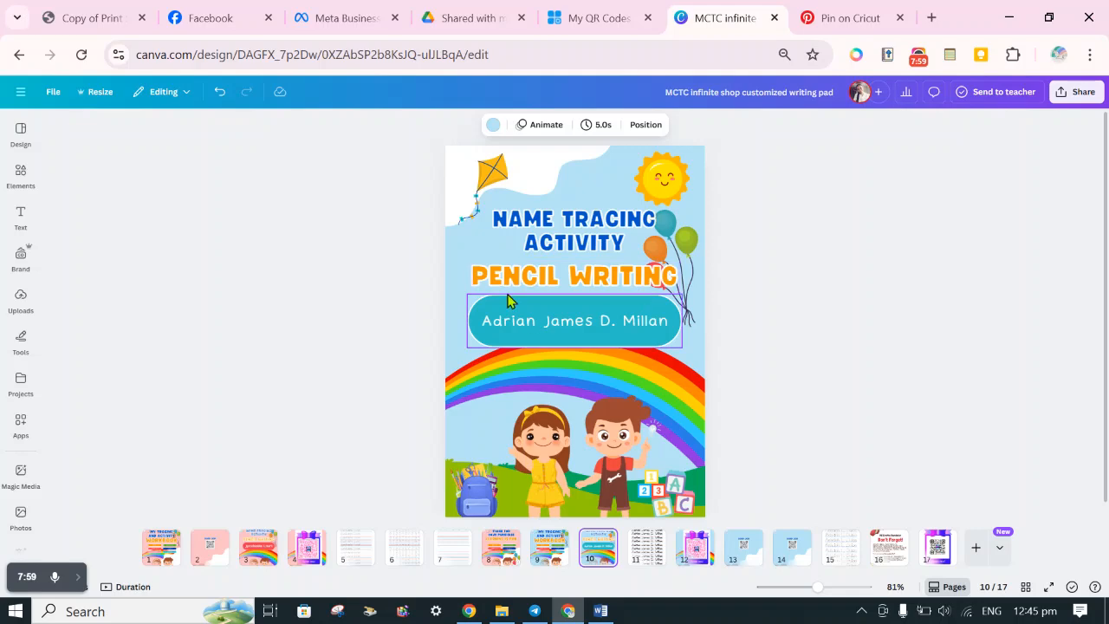
left_click(644, 559)
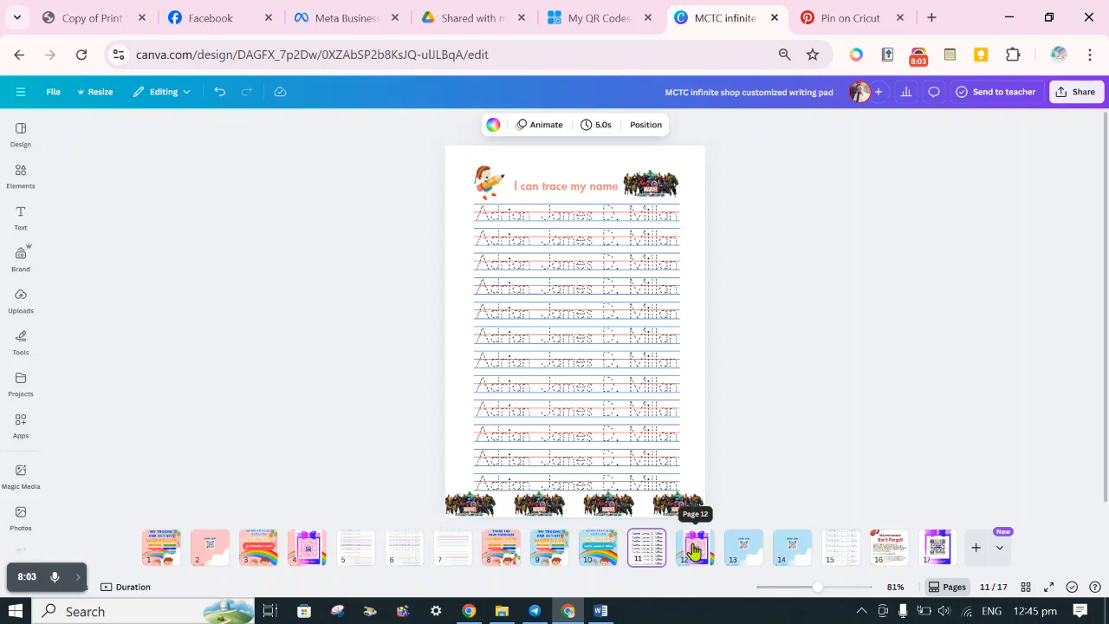
left_click(693, 549)
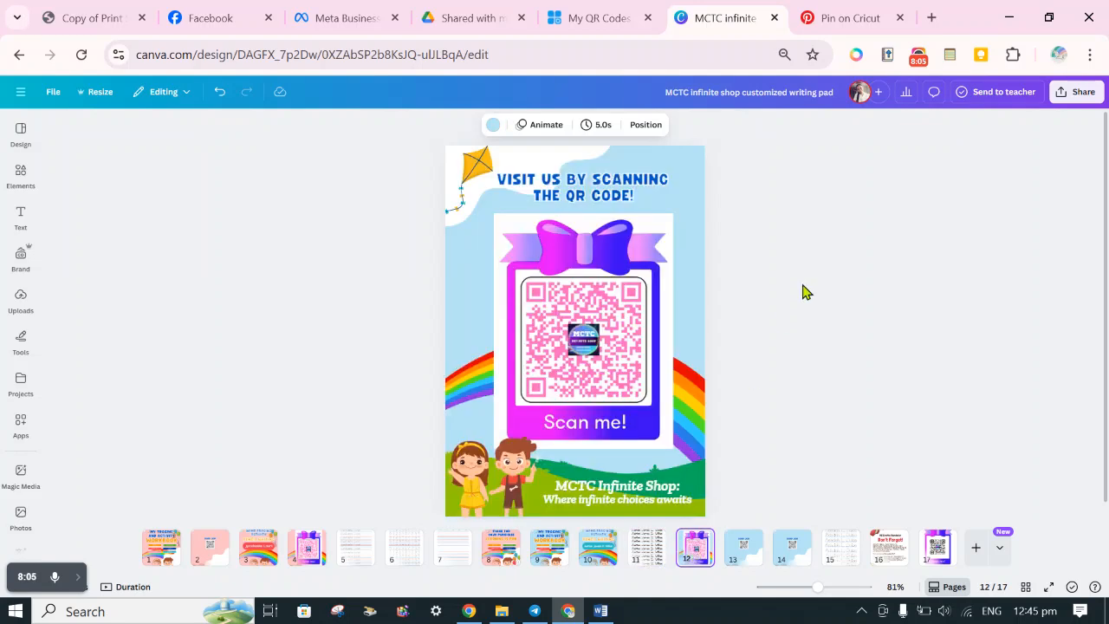
left_click(839, 258)
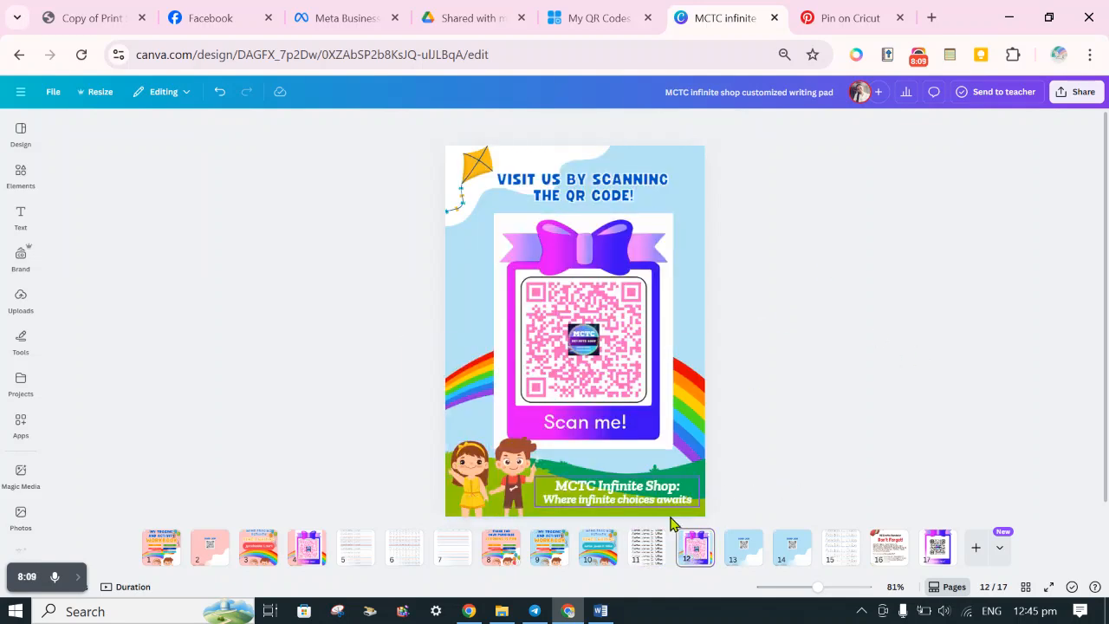
left_click(596, 568)
left_click(641, 568)
left_click(687, 565)
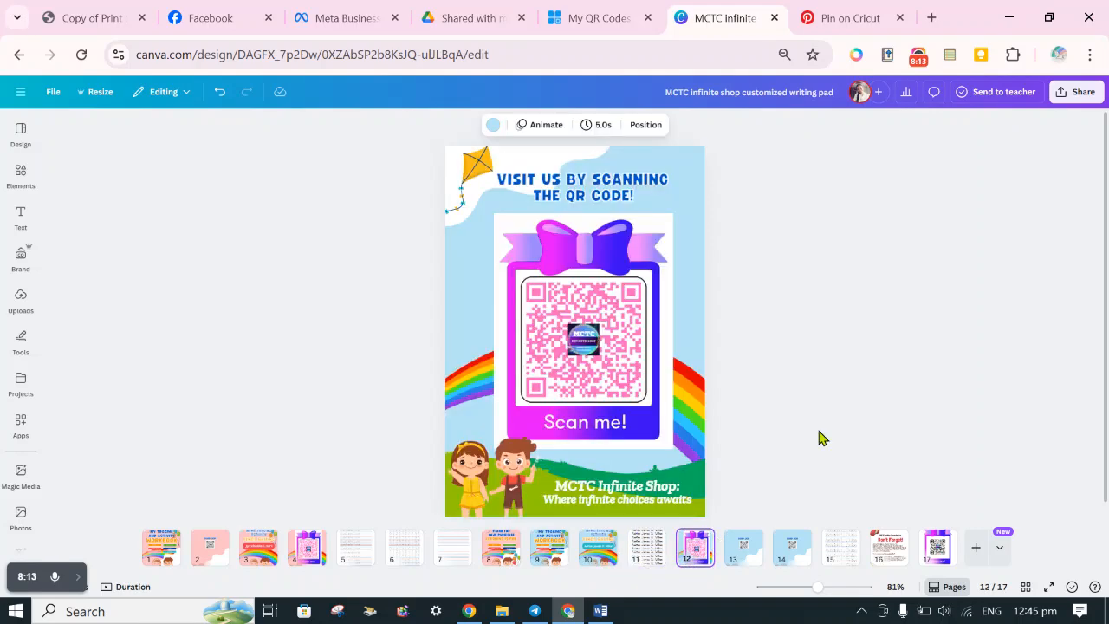
Download only pages 10-12 of the design as PNG files at size 1.
left_click(1060, 93)
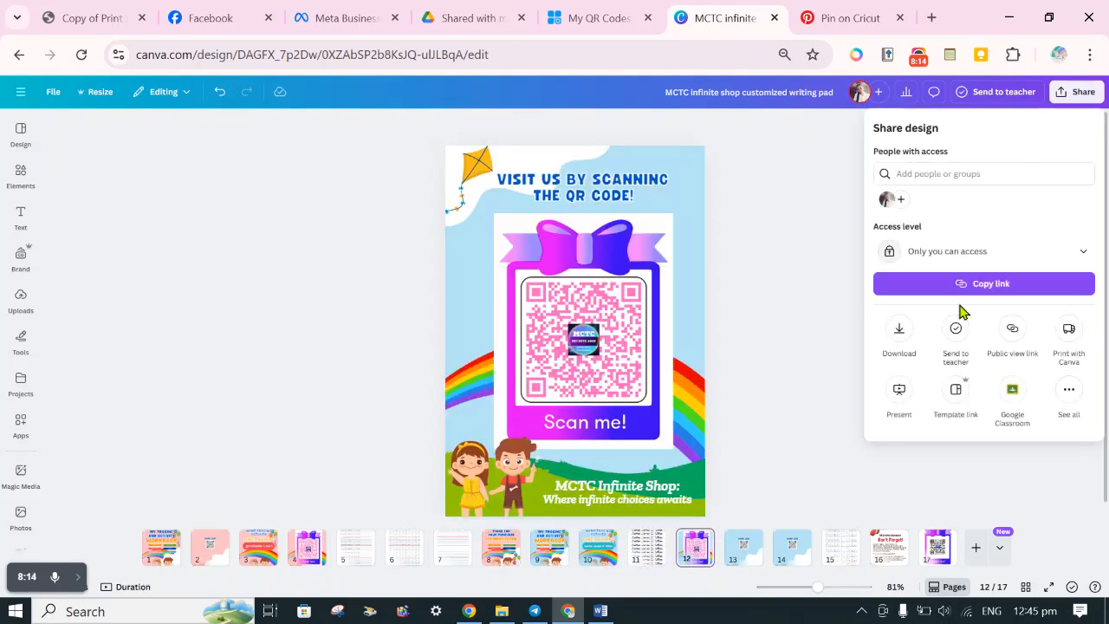
left_click(901, 333)
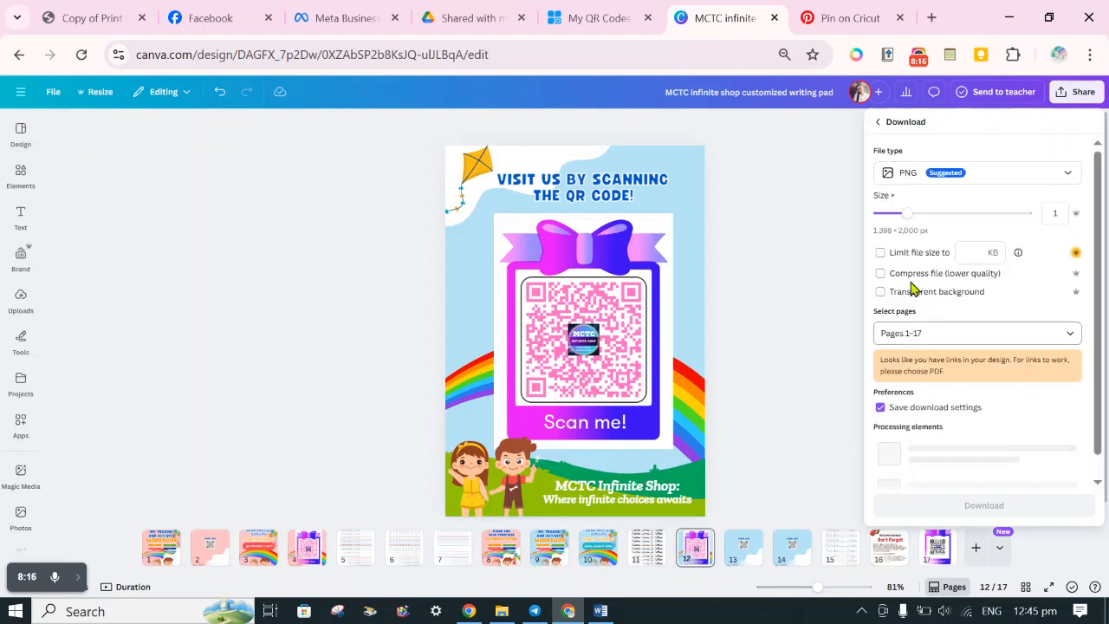
left_click(935, 334)
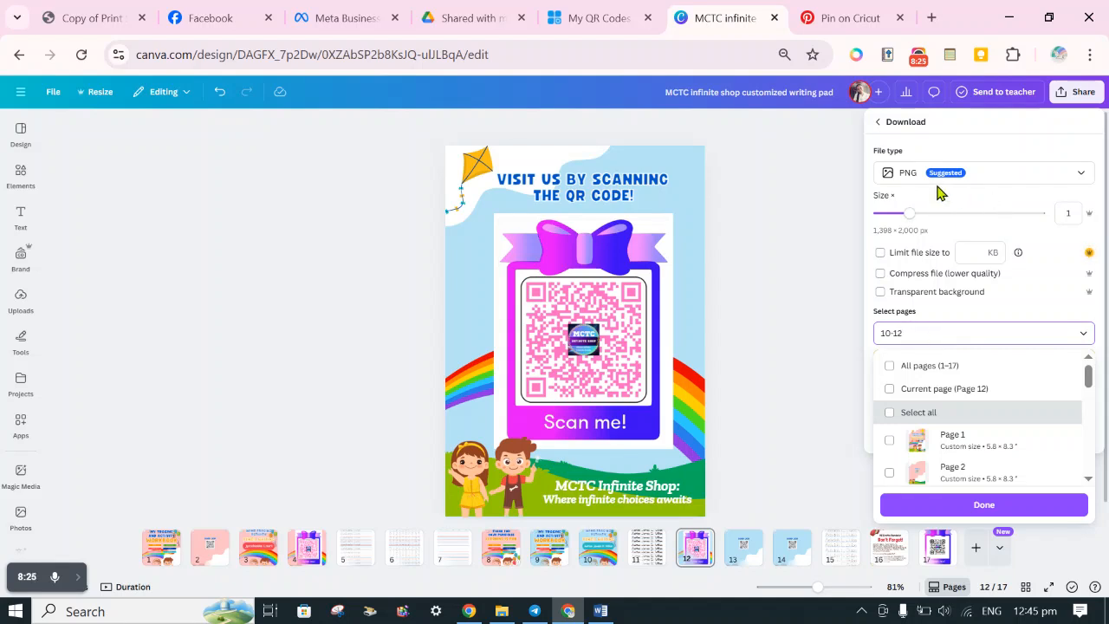
left_click(942, 508)
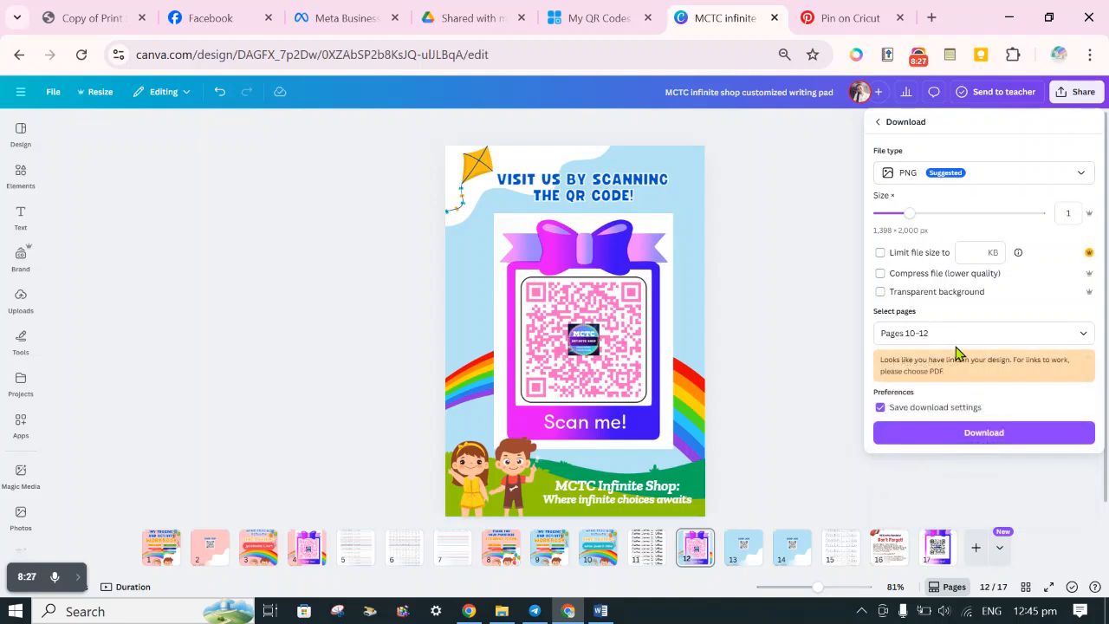
left_click(917, 439)
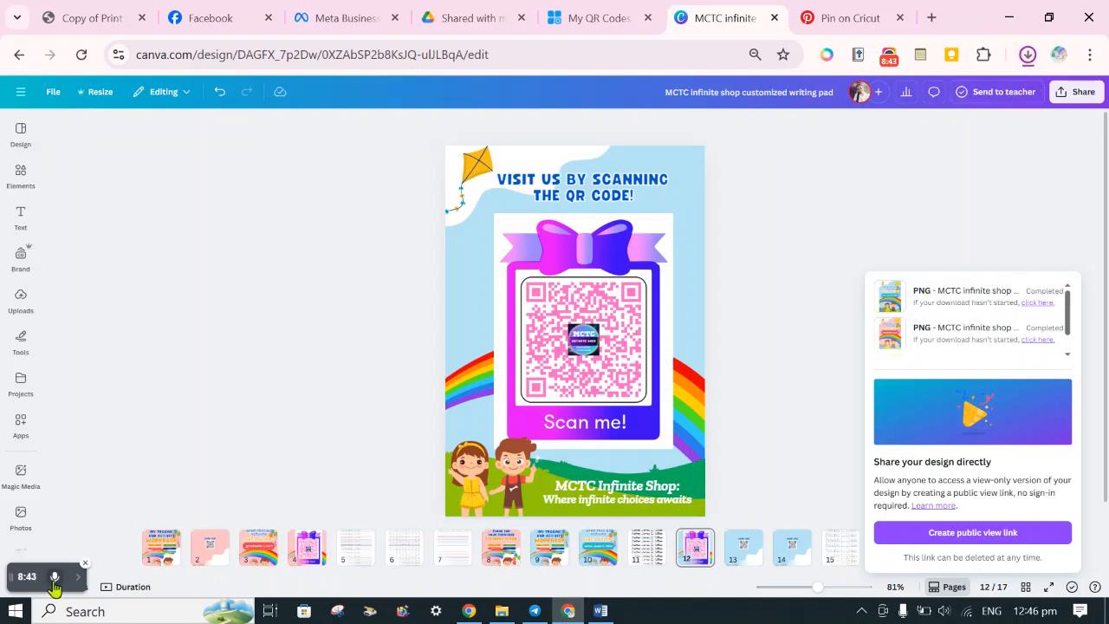
left_click(735, 193)
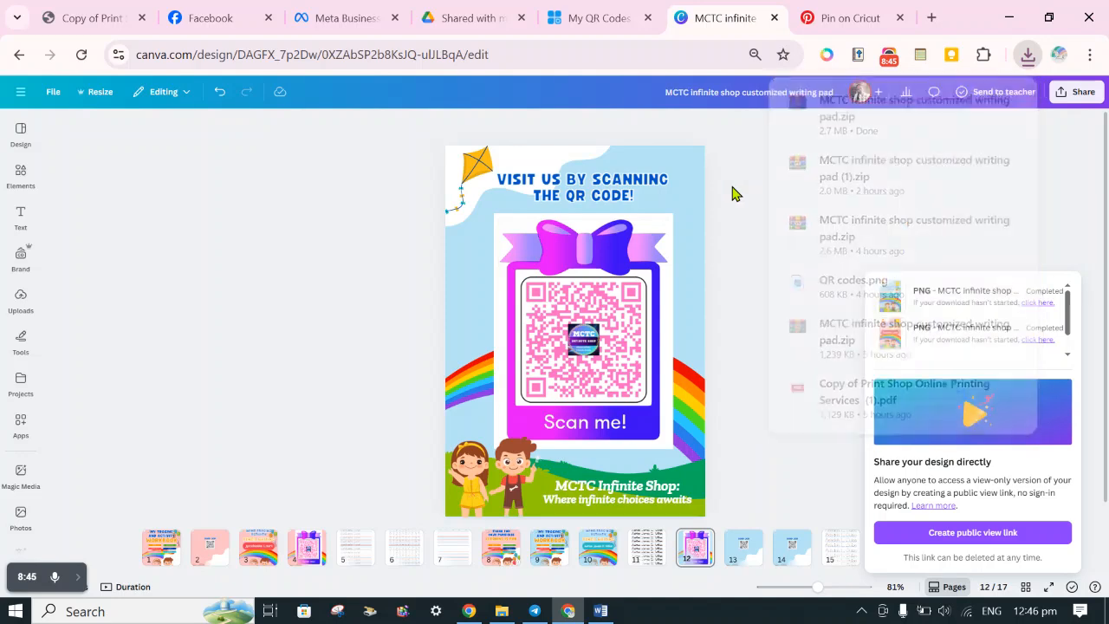
left_click(78, 579)
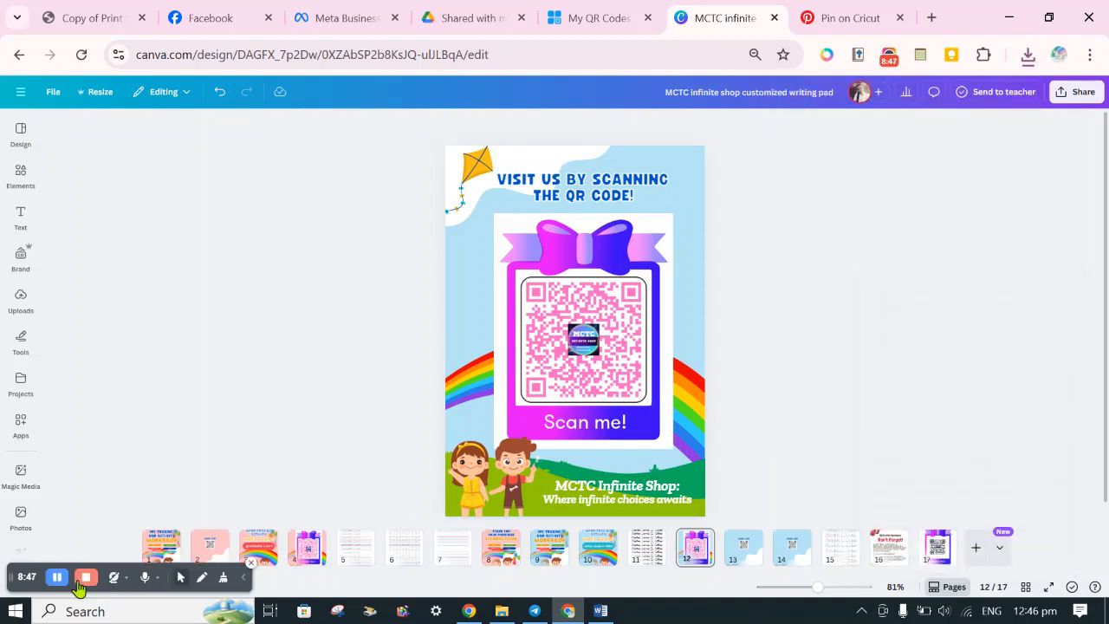